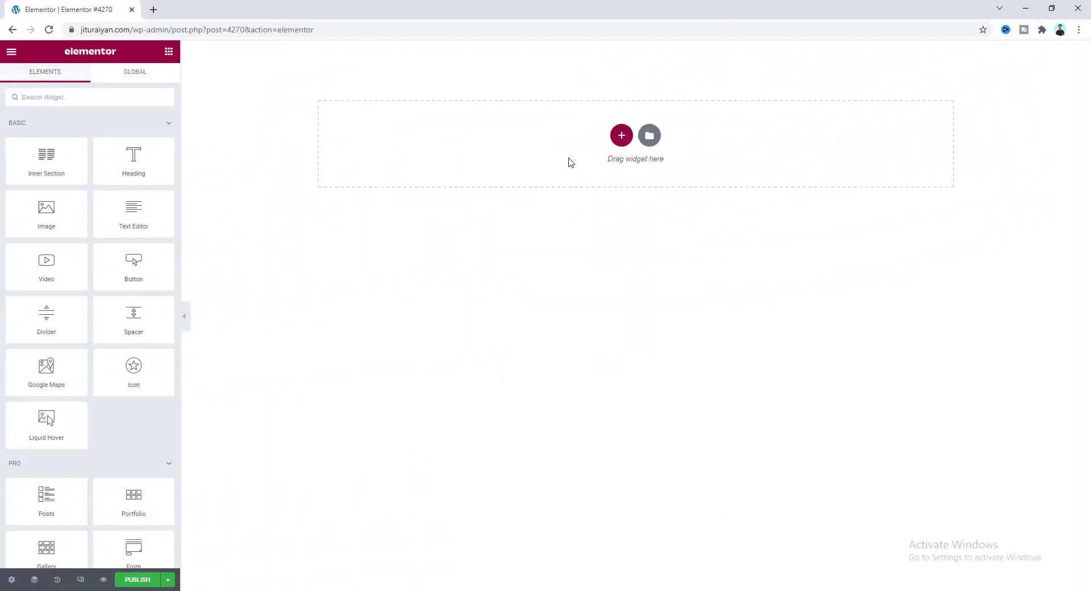
# - Add a single-column section to the empty page and place a two-column inner section inside it
pyautogui.click(621, 136)
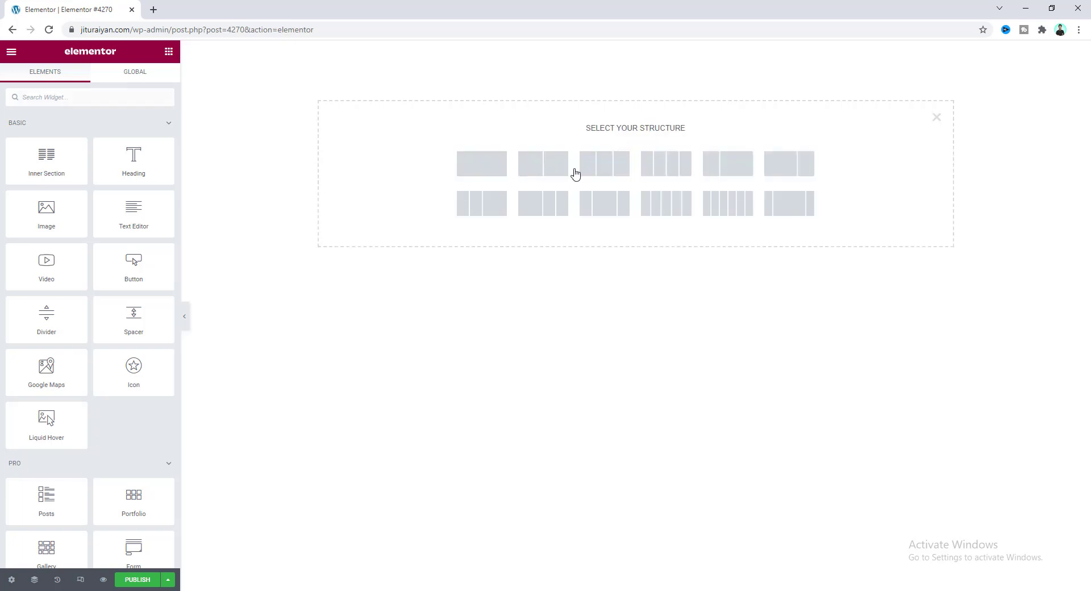
pyautogui.click(498, 173)
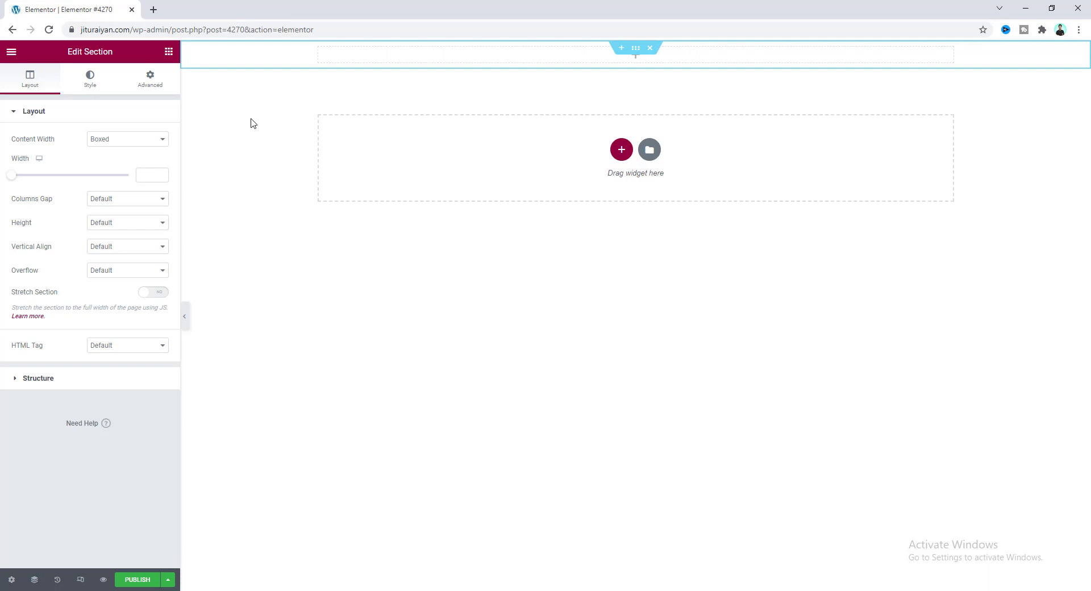
pyautogui.click(169, 52)
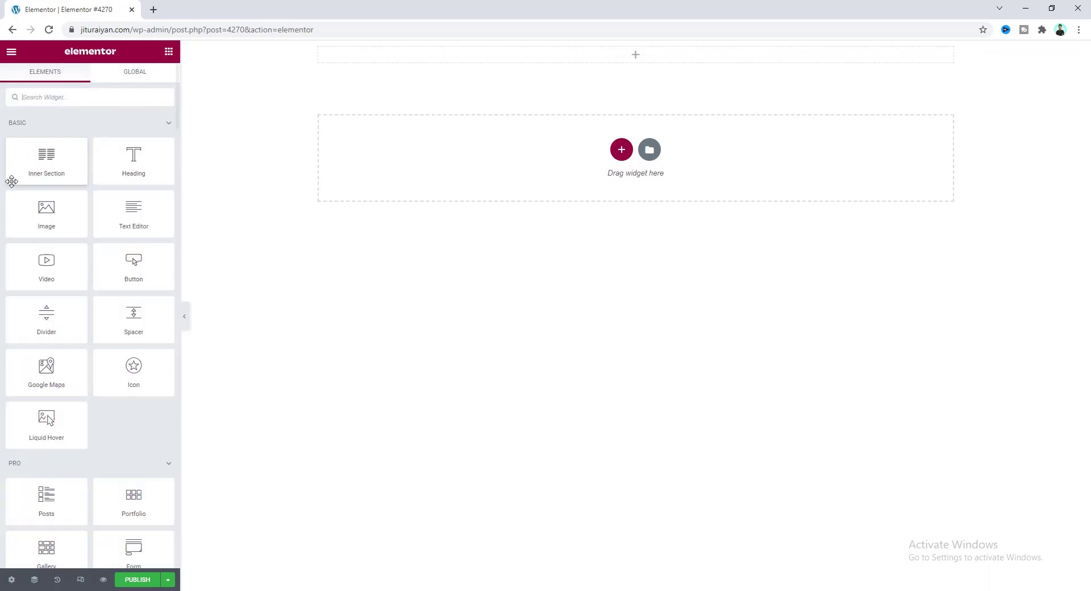
pyautogui.moveTo(20, 168); pyautogui.dragTo(521, 68)
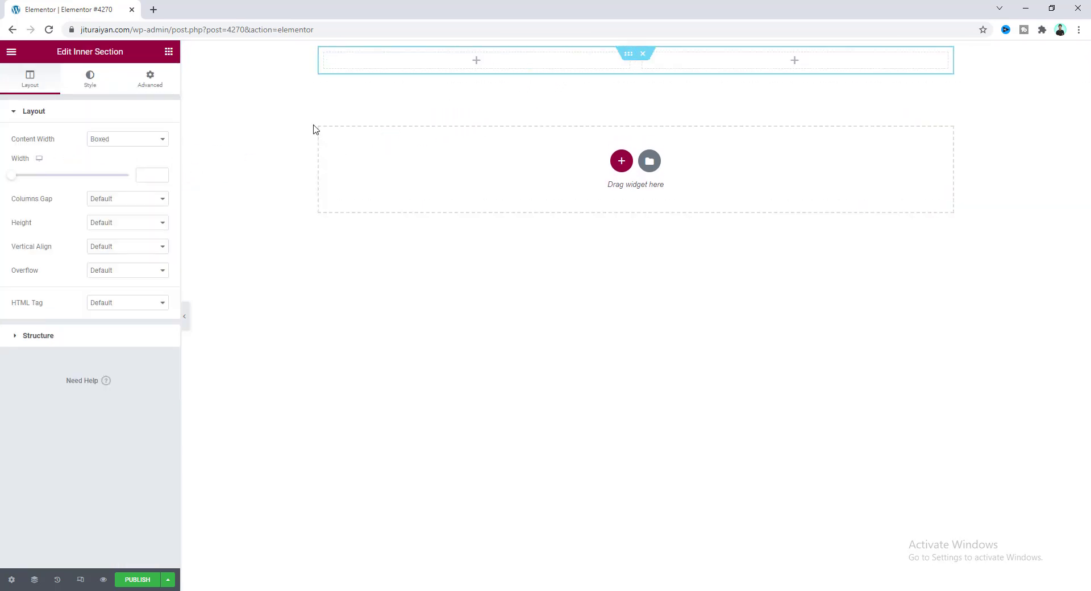
# - Set the outer section's height to Min Height with a minimum height of 100 VH
pyautogui.click(636, 48)
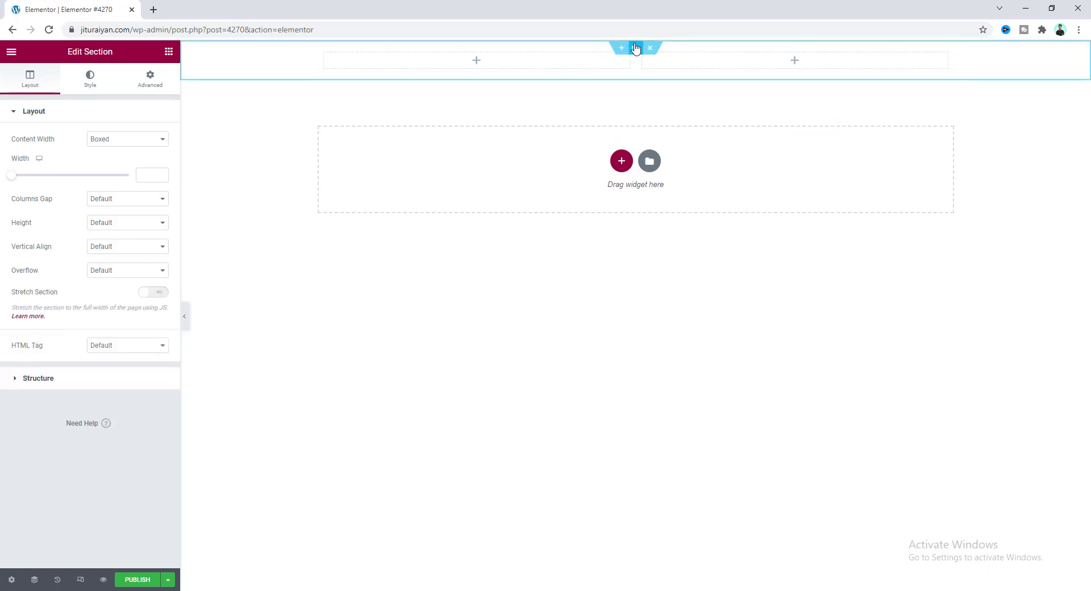
pyautogui.click(129, 222)
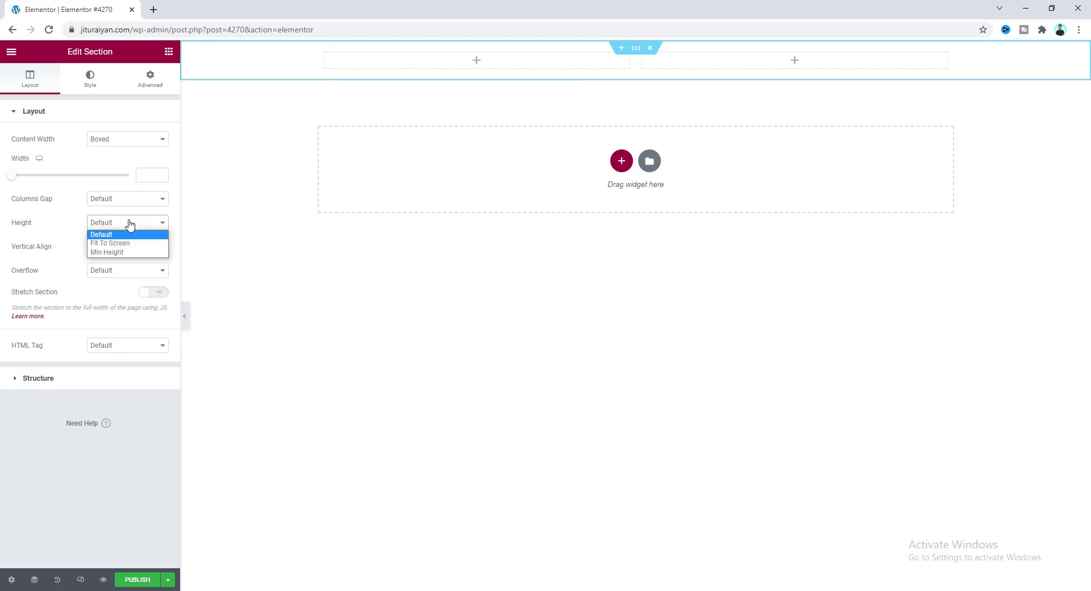
pyautogui.click(130, 252)
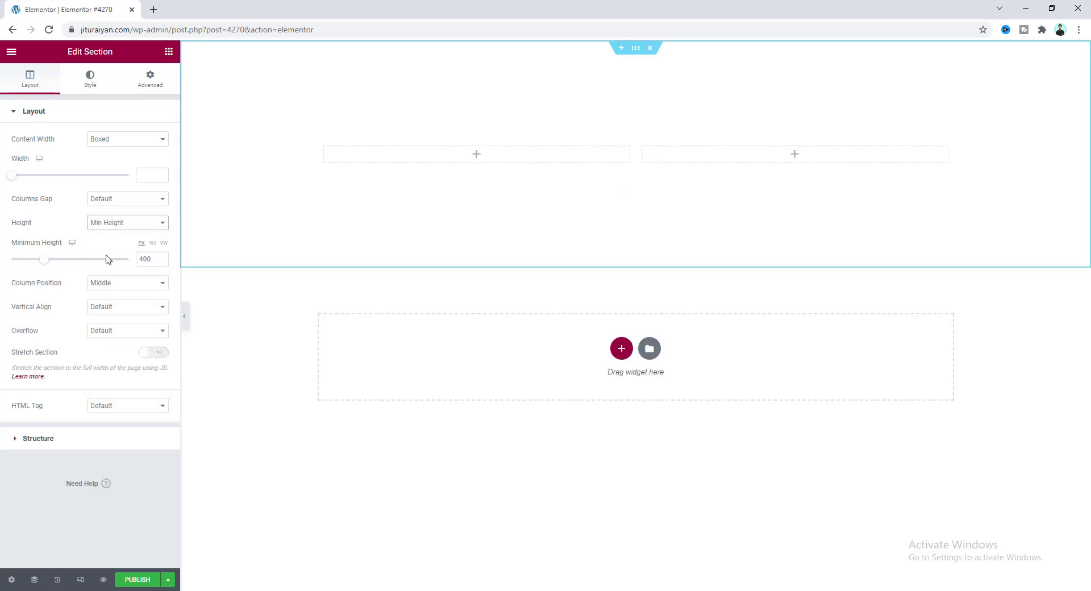
pyautogui.click(152, 243)
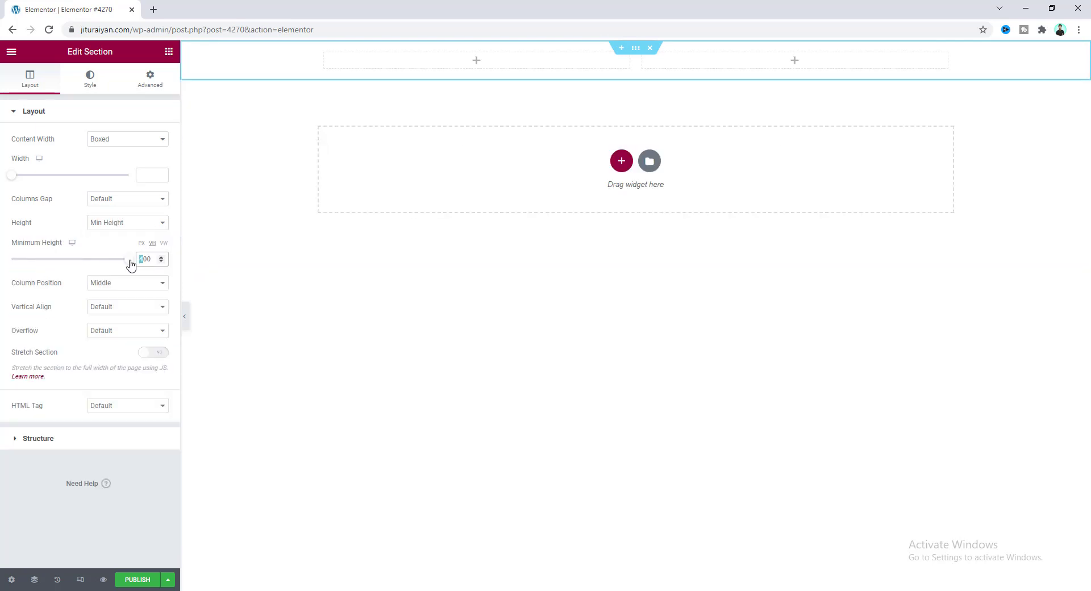
pyautogui.write('1')
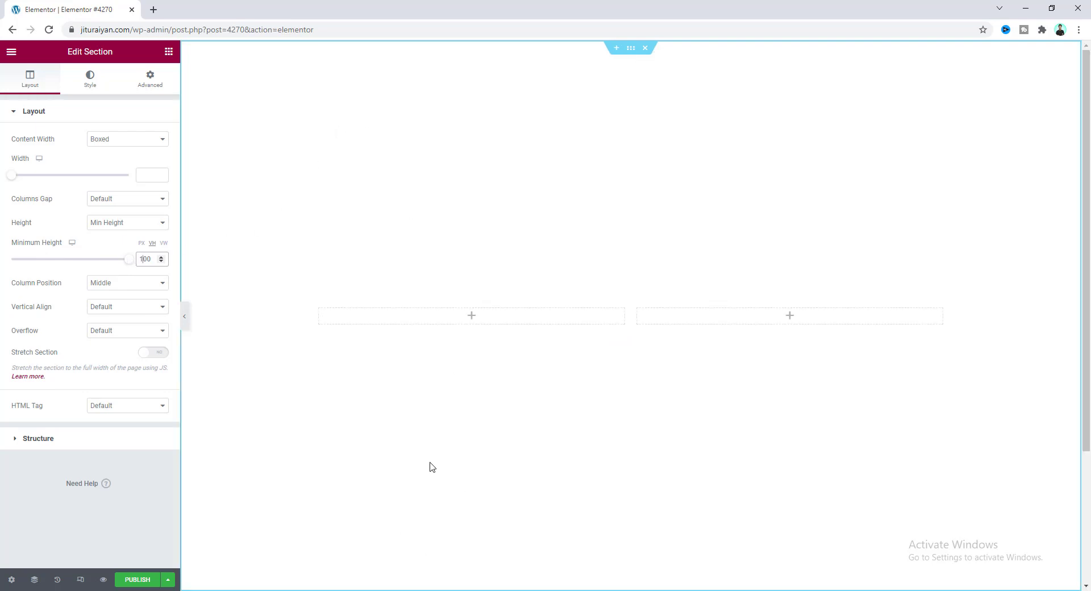
pyautogui.scroll(-3, 398, 472)
pyautogui.scroll(3, 477, 418)
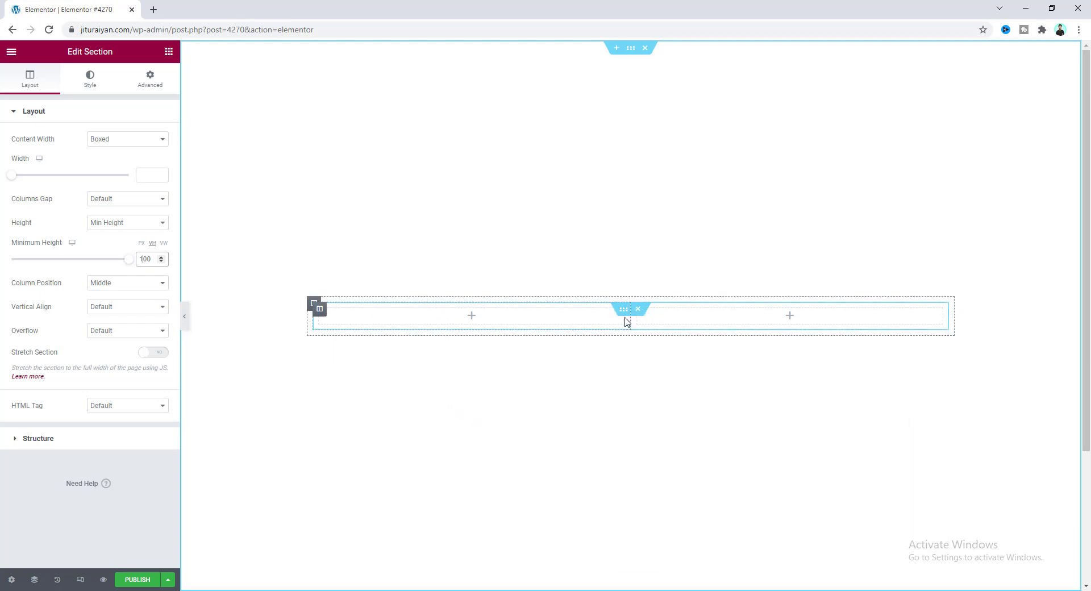
# - Delete the inner section's second column and add a heading reading "Hello I'm a" to the remaining column
pyautogui.rightClick(639, 317)
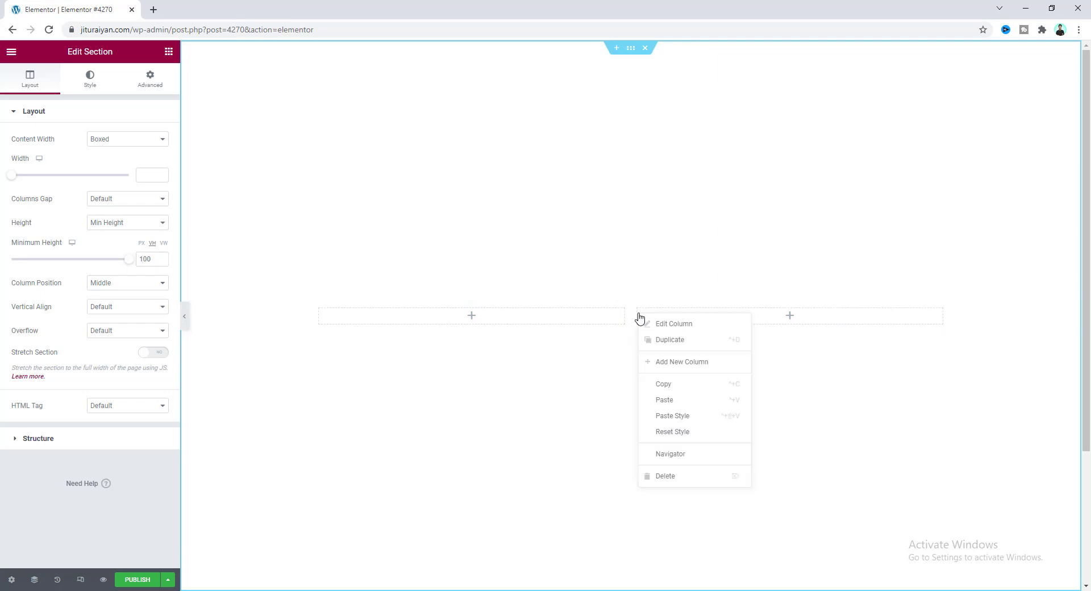
pyautogui.click(674, 477)
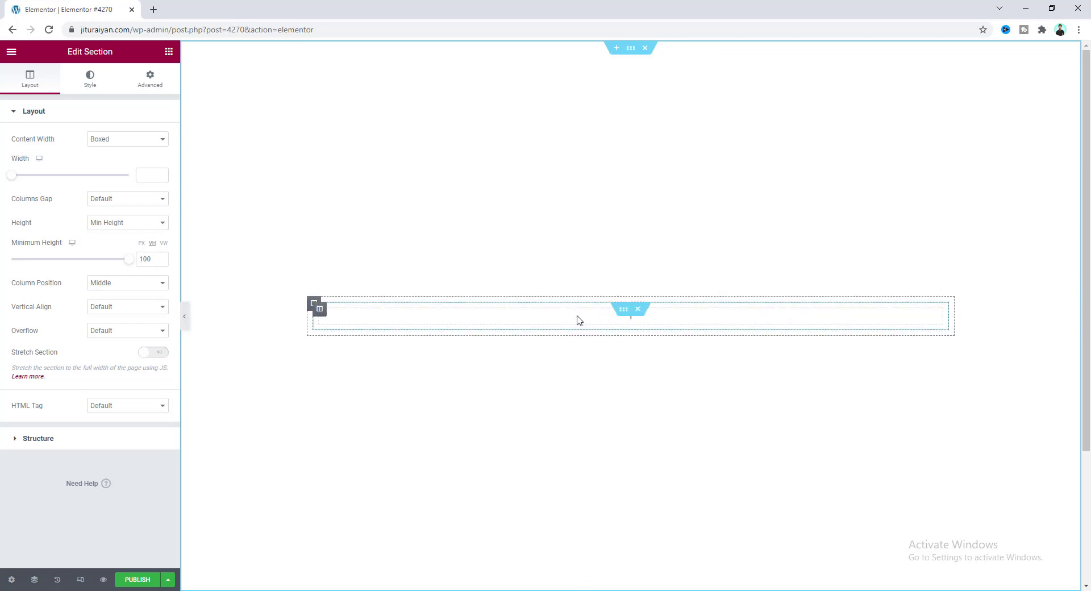
pyautogui.click(169, 52)
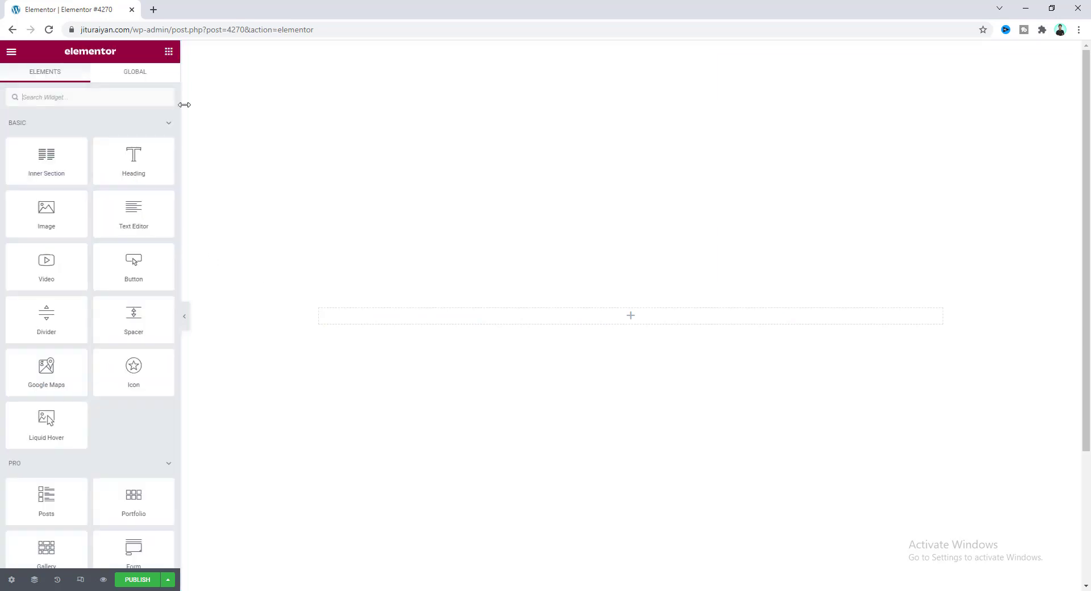
pyautogui.moveTo(132, 160); pyautogui.dragTo(453, 322)
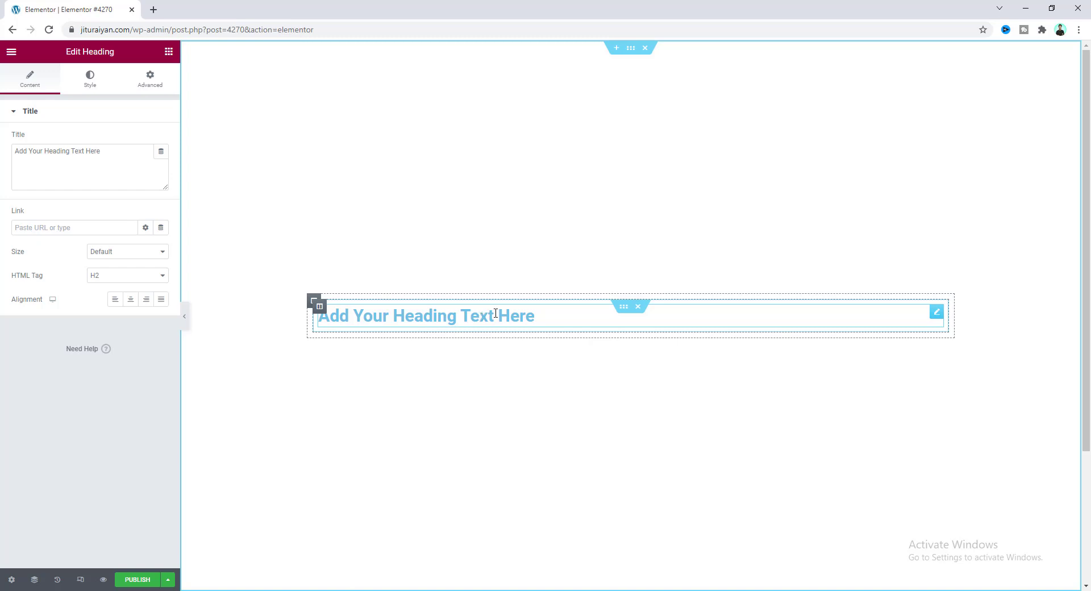
pyautogui.moveTo(110, 154); pyautogui.dragTo(3, 163)
pyautogui.write("Hello I'm a")
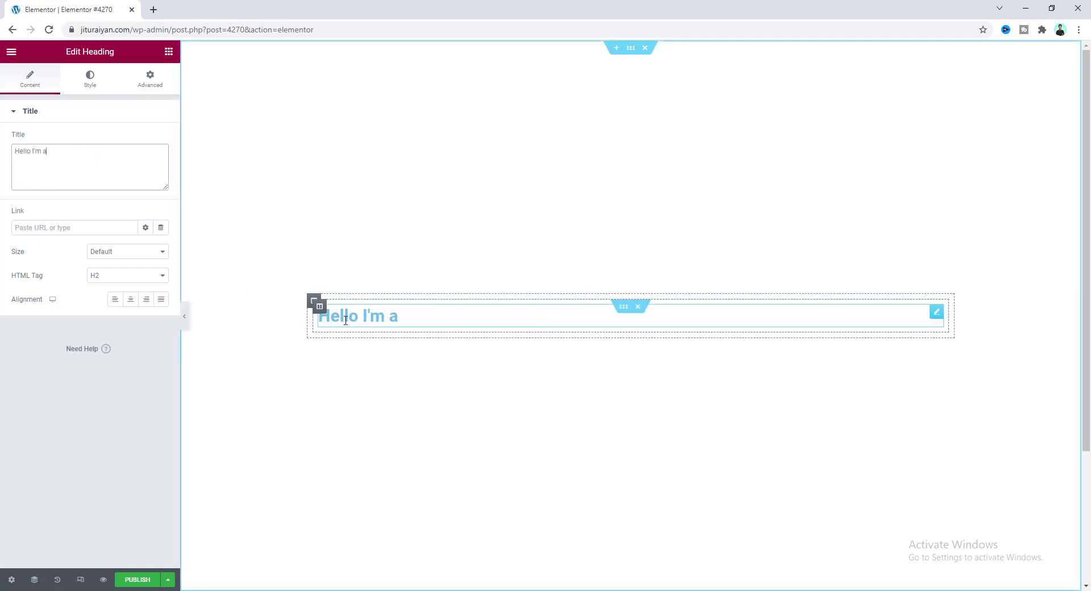
# - Duplicate the "Hello I'm a" heading and change the copy's title to "professional"
pyautogui.rightClick(414, 318)
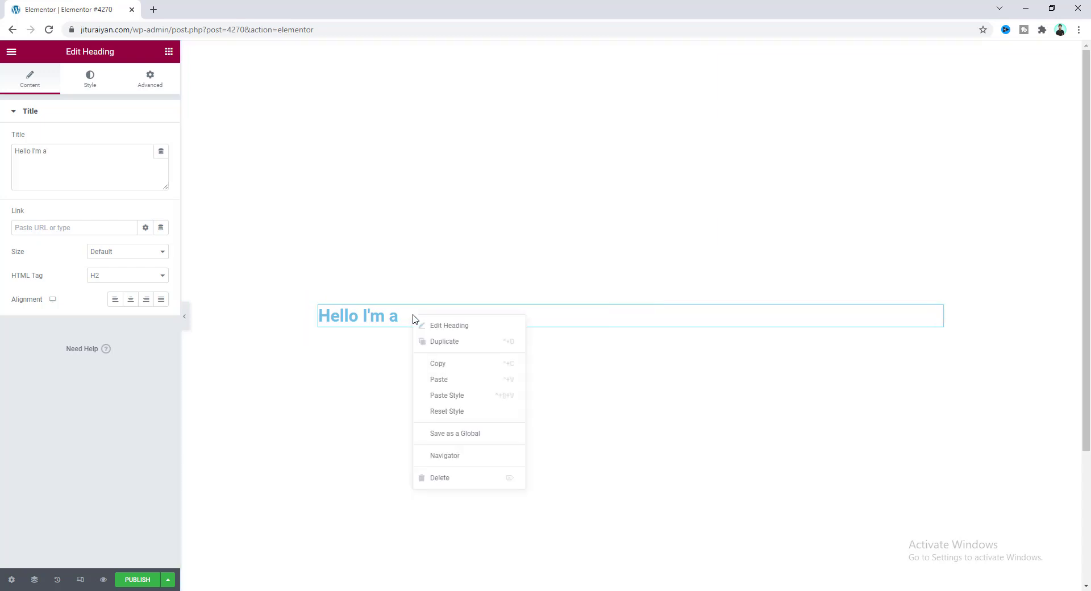
pyautogui.click(434, 343)
pyautogui.click(96, 151)
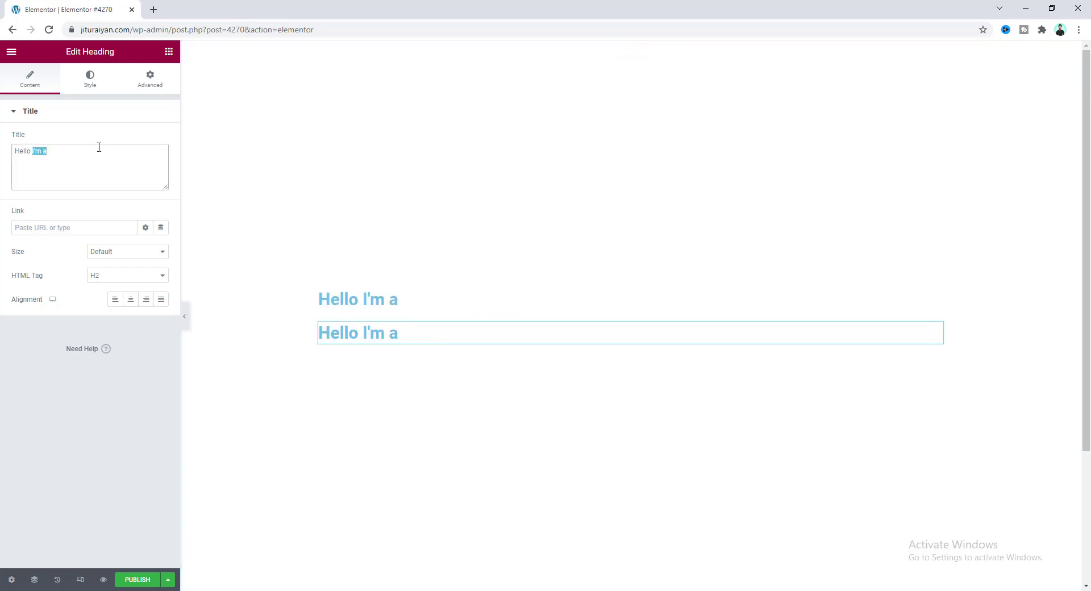
pyautogui.moveTo(48, 154); pyautogui.dragTo(2, 160)
pyautogui.write('professional')
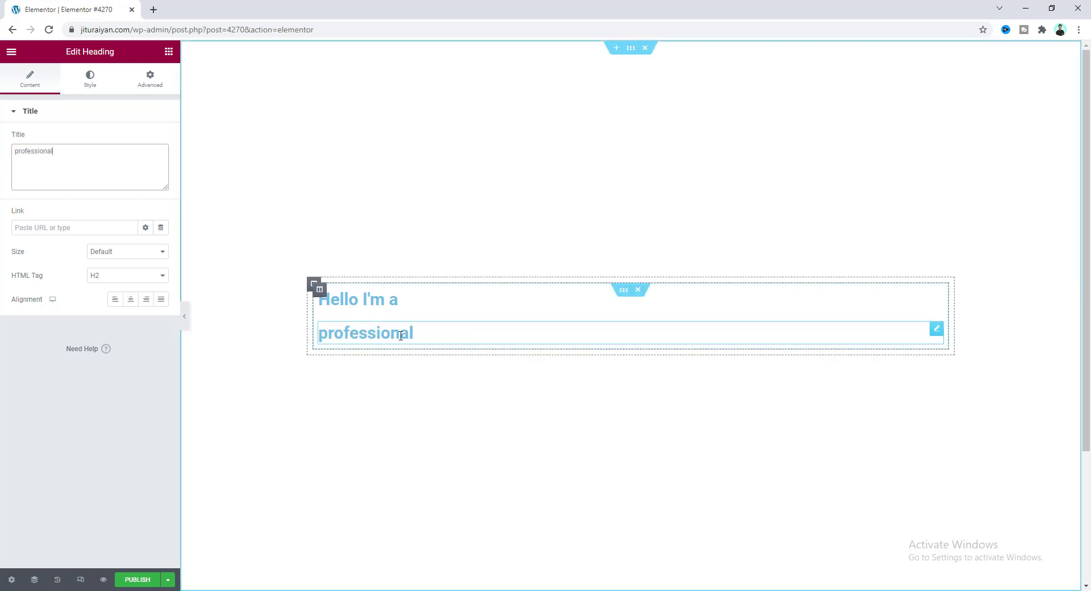
# - Duplicate the "professional" heading and change the copy's title to "web designer"
pyautogui.rightClick(429, 334)
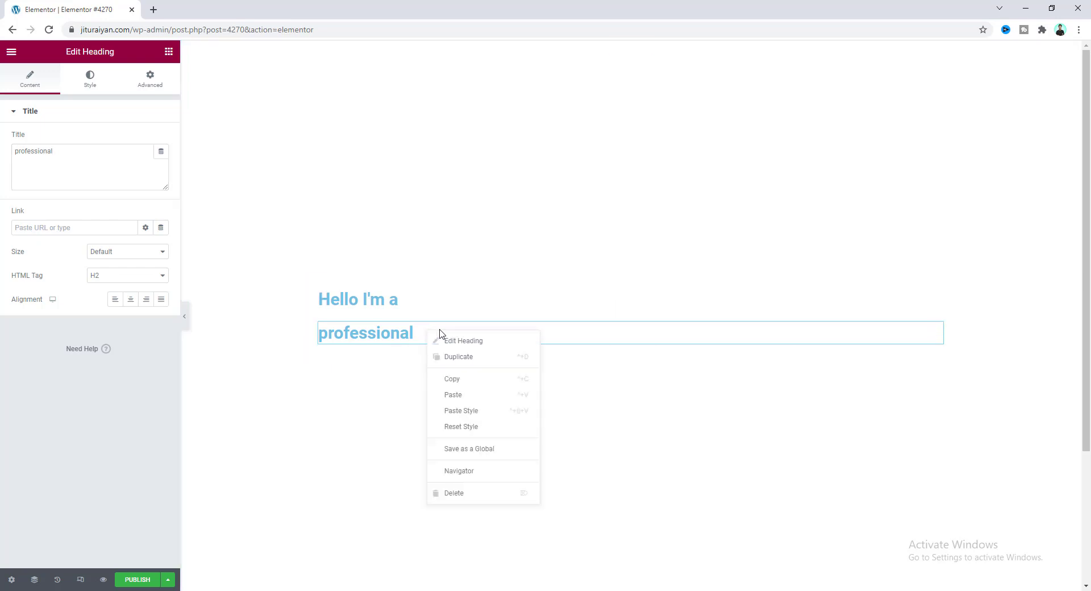
pyautogui.click(454, 358)
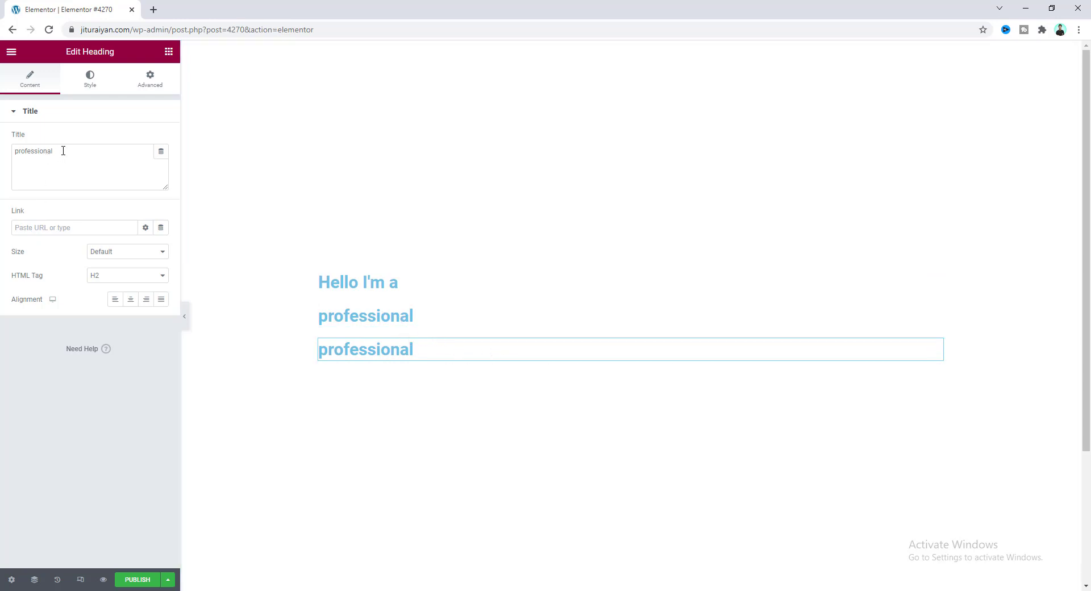
pyautogui.moveTo(63, 150); pyautogui.dragTo(2, 159)
pyautogui.write('web designer')
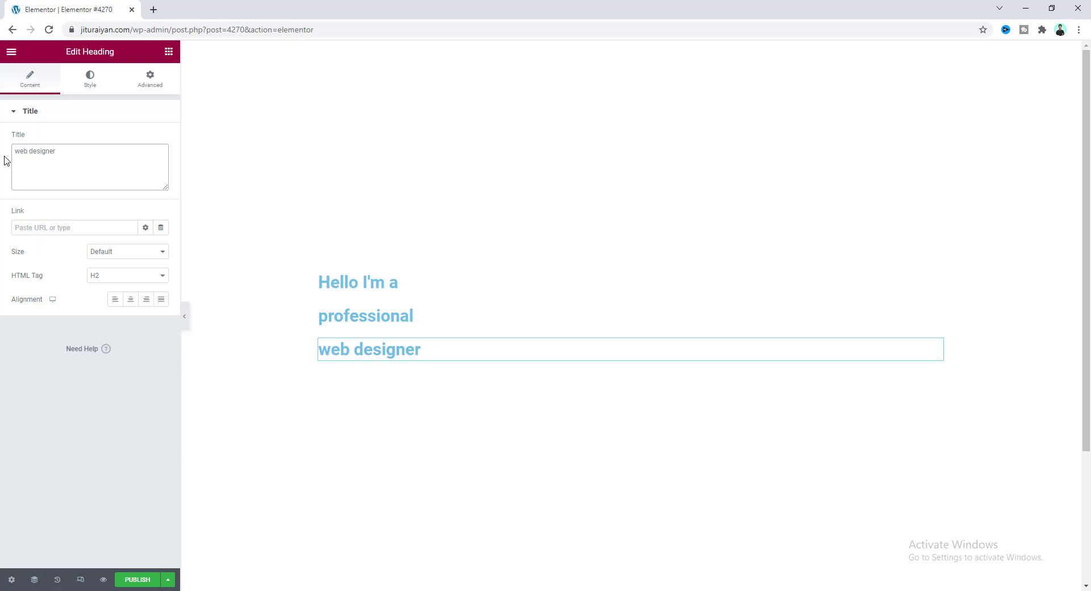
# - Duplicate the "web designer" heading and change the copy's title to "and developer"
pyautogui.rightClick(442, 352)
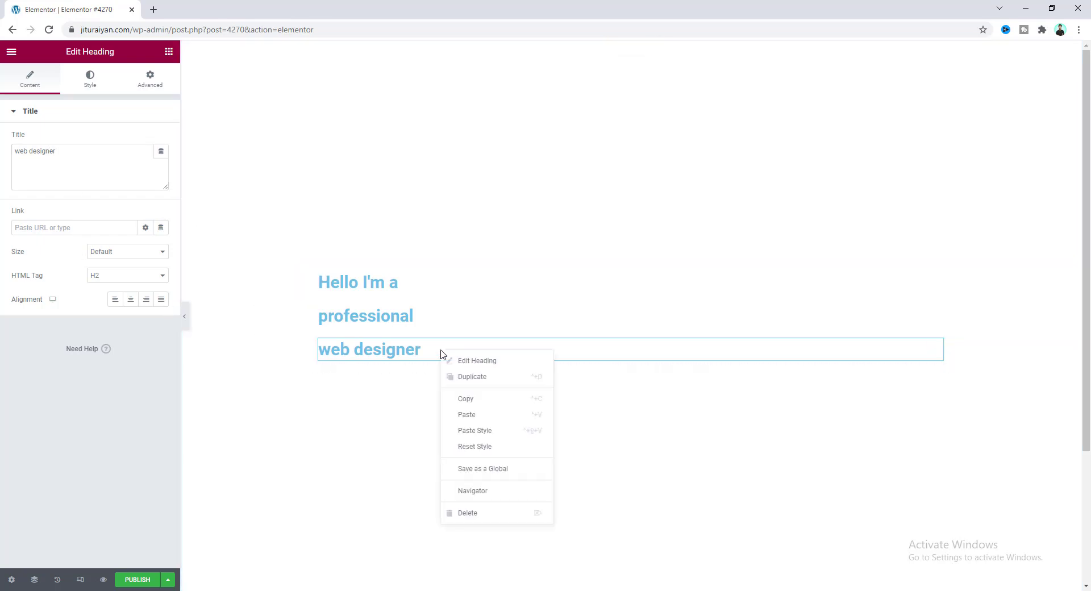
pyautogui.click(471, 378)
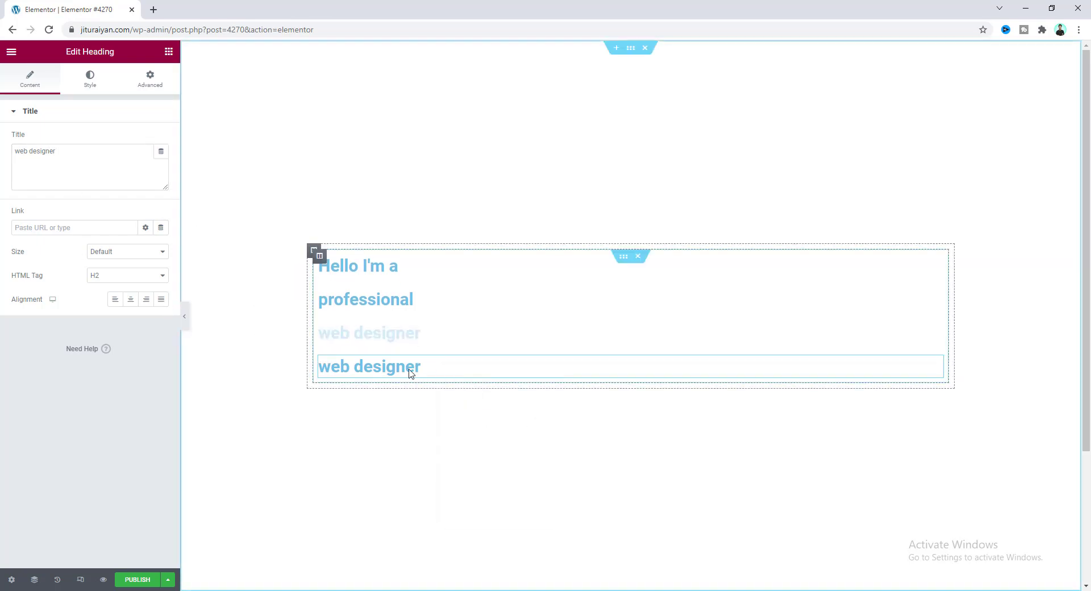
pyautogui.moveTo(56, 151); pyautogui.dragTo(10, 149)
pyautogui.write('and developer')
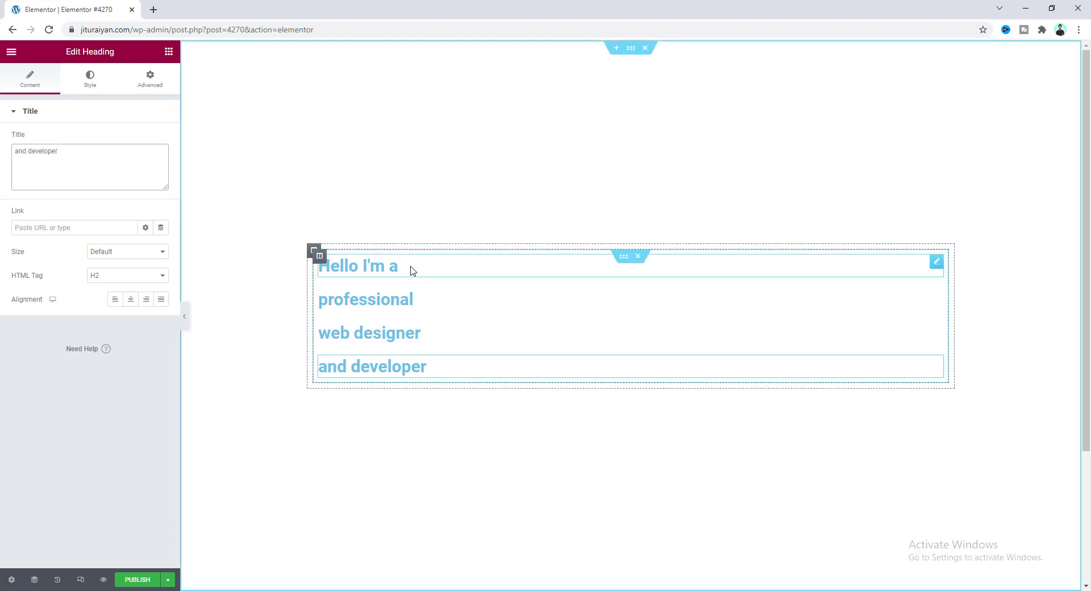
# - Set the text color of the "Hello I'm a" heading to pure red, #FF0000
pyautogui.click(413, 271)
pyautogui.click(94, 83)
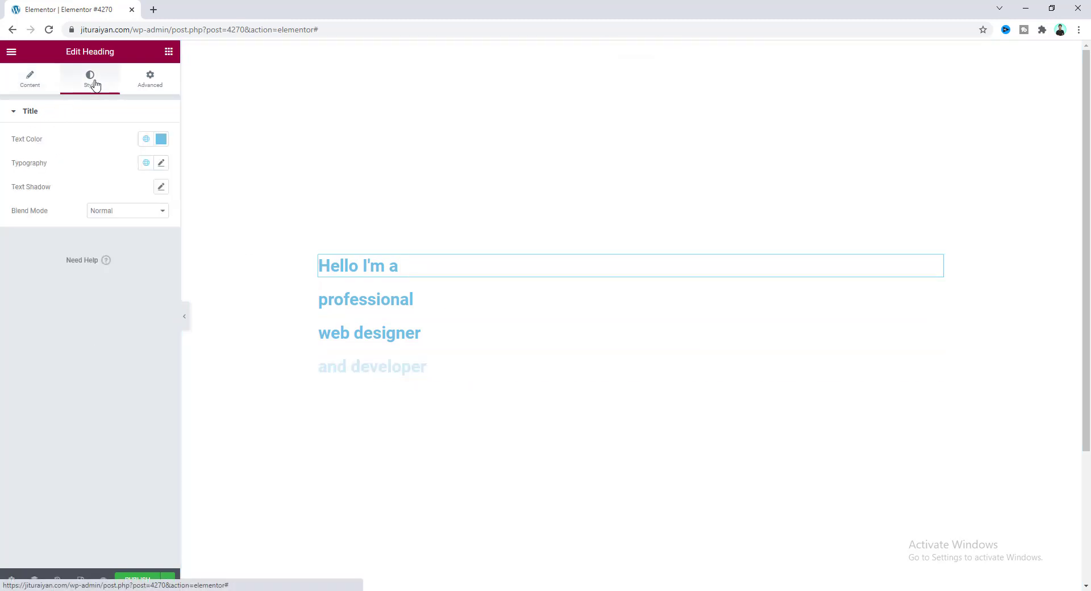
pyautogui.click(161, 140)
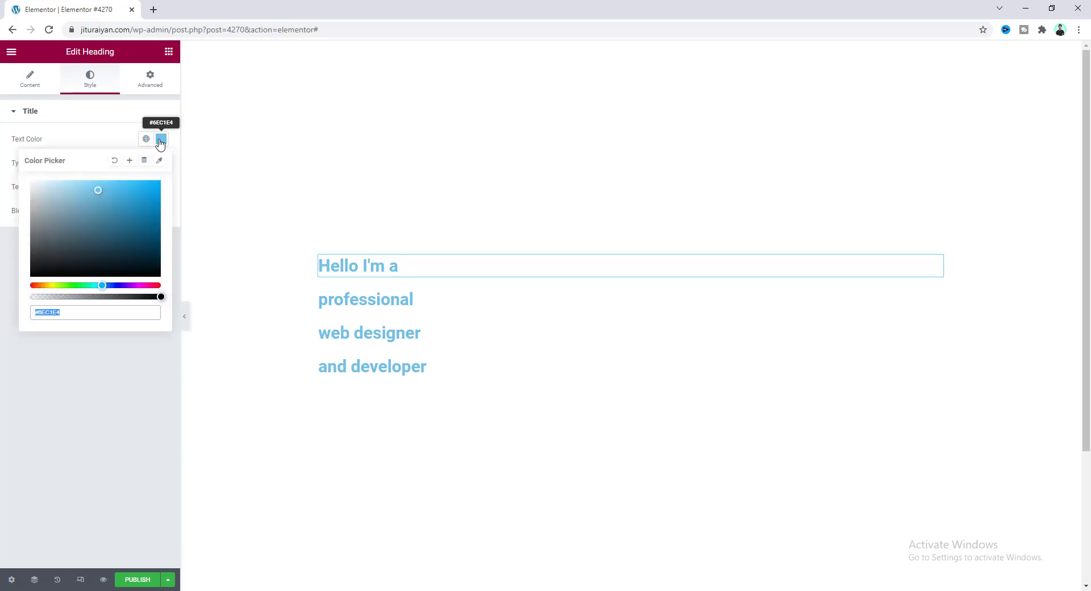
pyautogui.moveTo(39, 286); pyautogui.dragTo(19, 290)
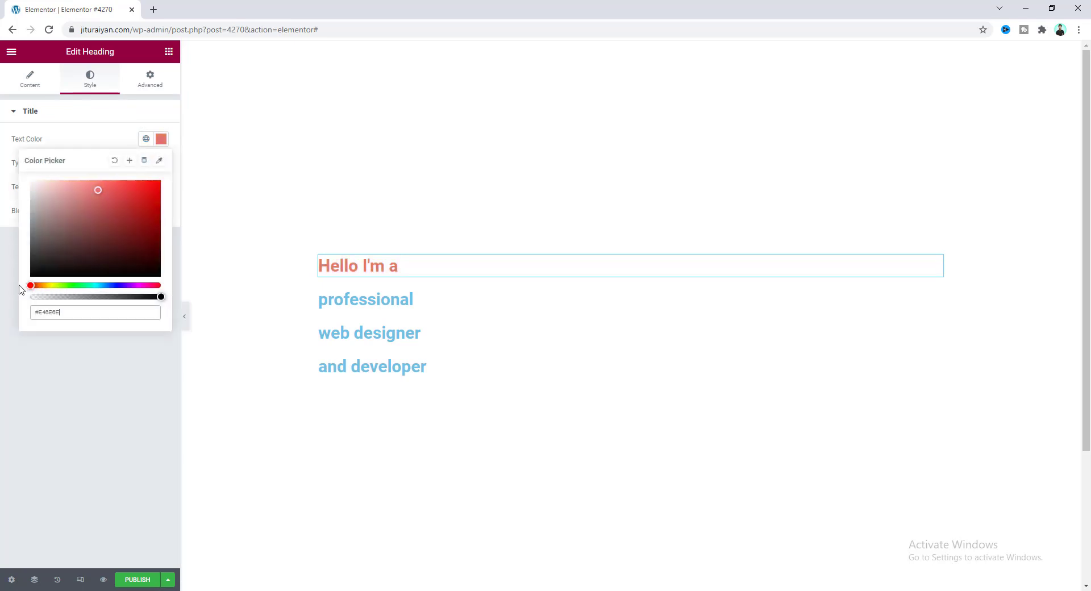
pyautogui.moveTo(94, 244); pyautogui.dragTo(175, 175)
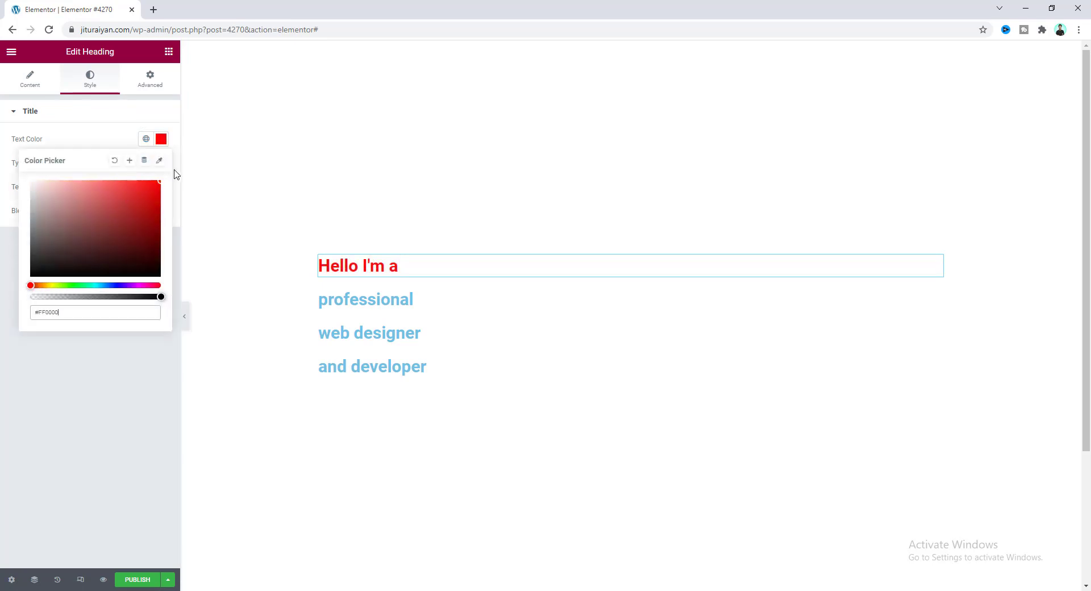
pyautogui.click(118, 135)
# - Set the "Hello I'm a" heading's font family to Arial and its size to 58 px
pyautogui.click(160, 165)
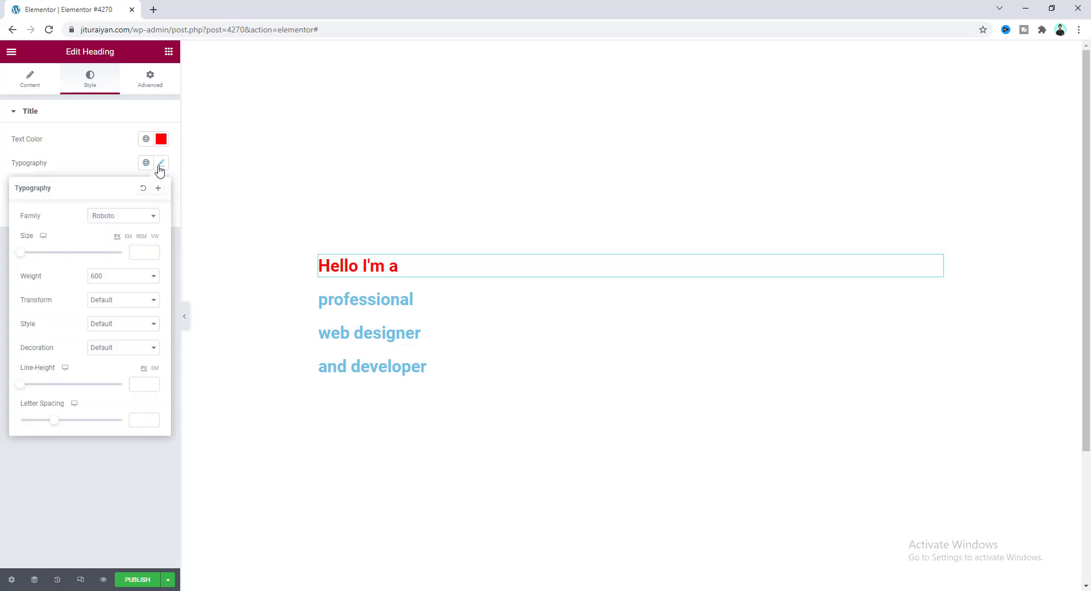
pyautogui.click(136, 216)
pyautogui.scroll(20, 154, 321)
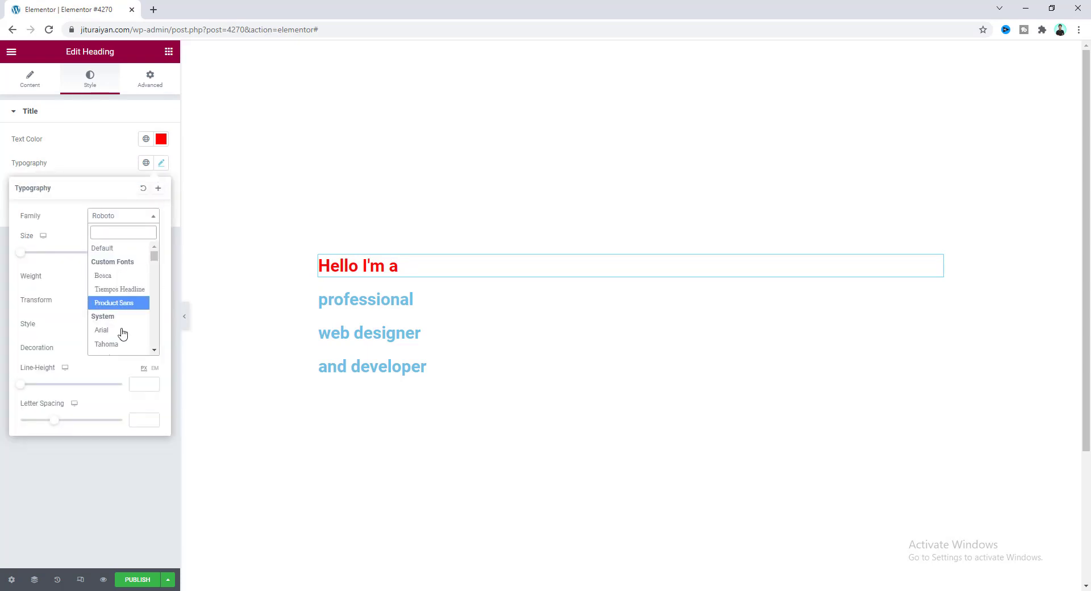
pyautogui.click(122, 333)
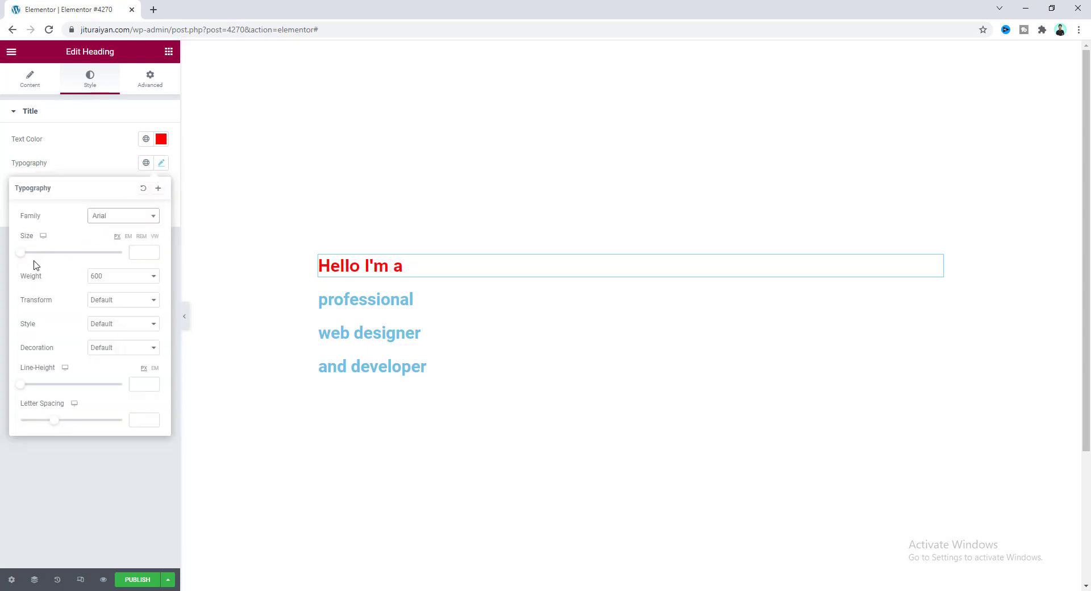
pyautogui.moveTo(25, 256); pyautogui.dragTo(52, 258)
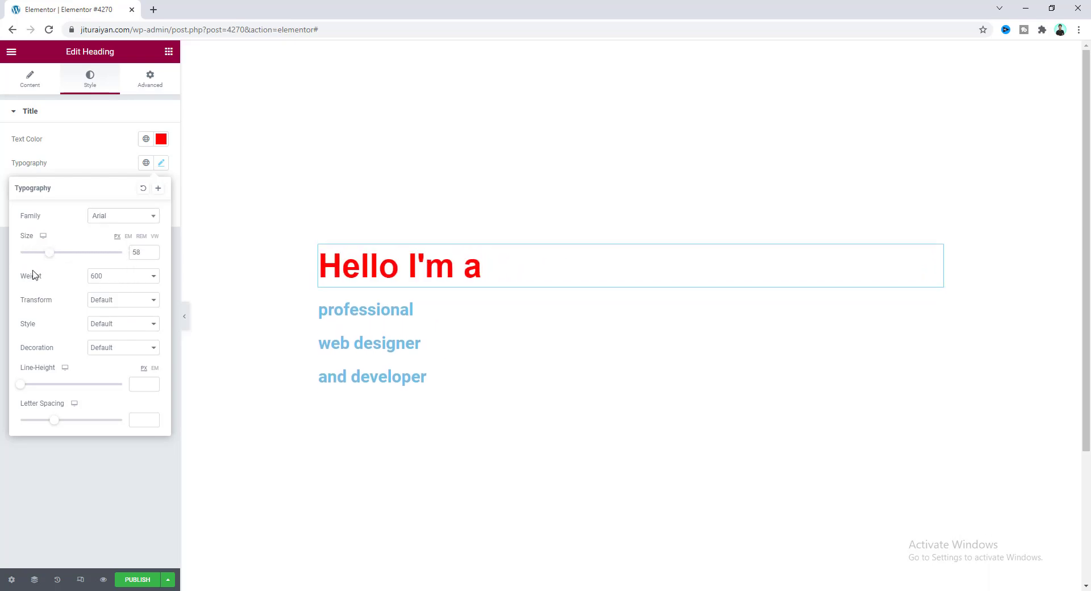
# - Set the "Hello I'm a" heading's font weight to 900 and its text transform to Uppercase
pyautogui.click(97, 278)
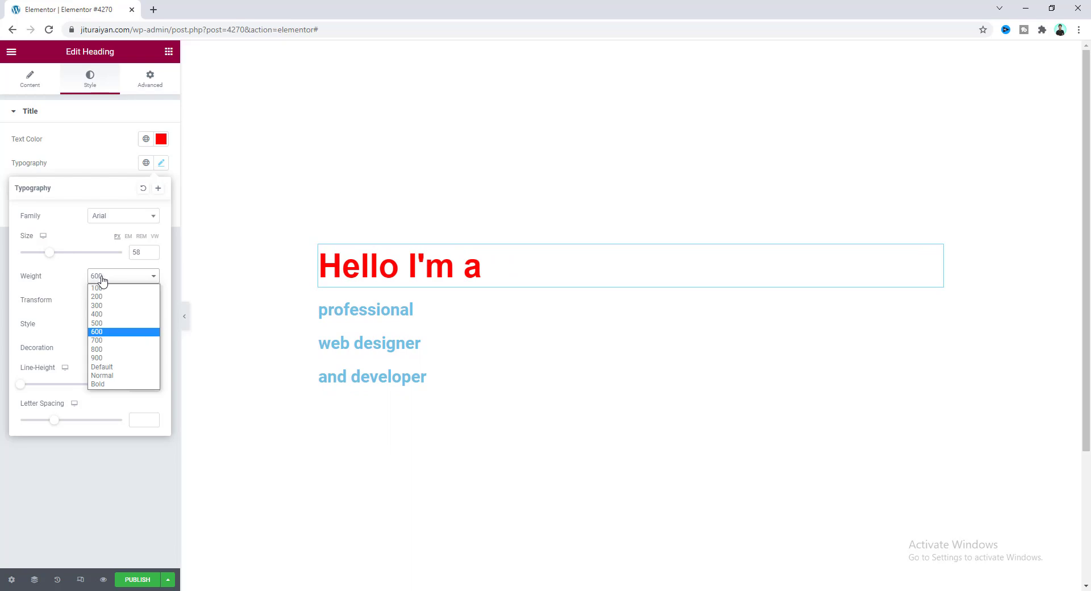
pyautogui.click(121, 359)
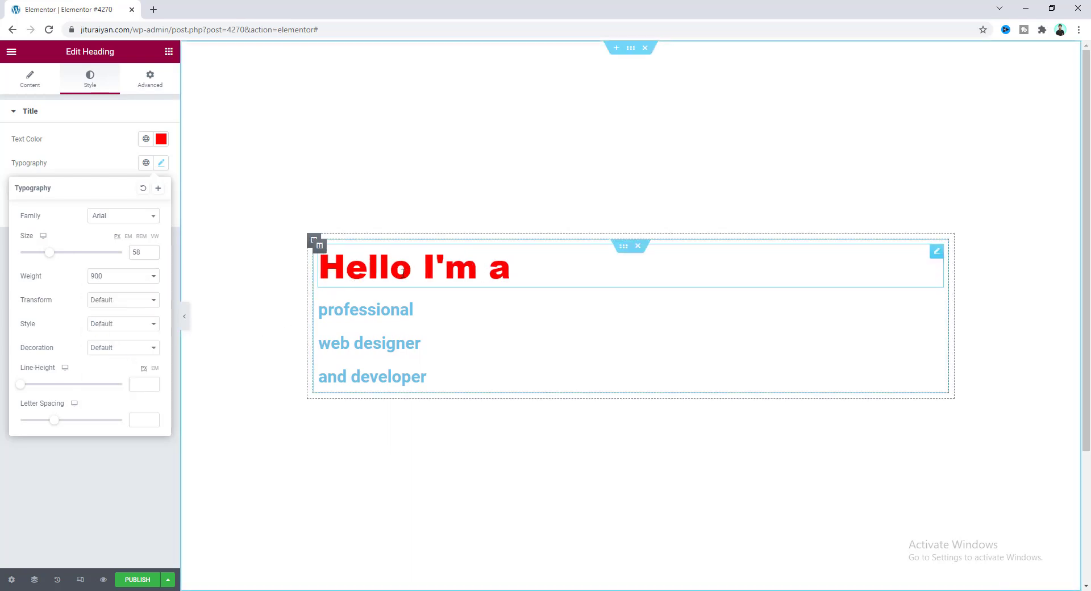
pyautogui.click(121, 301)
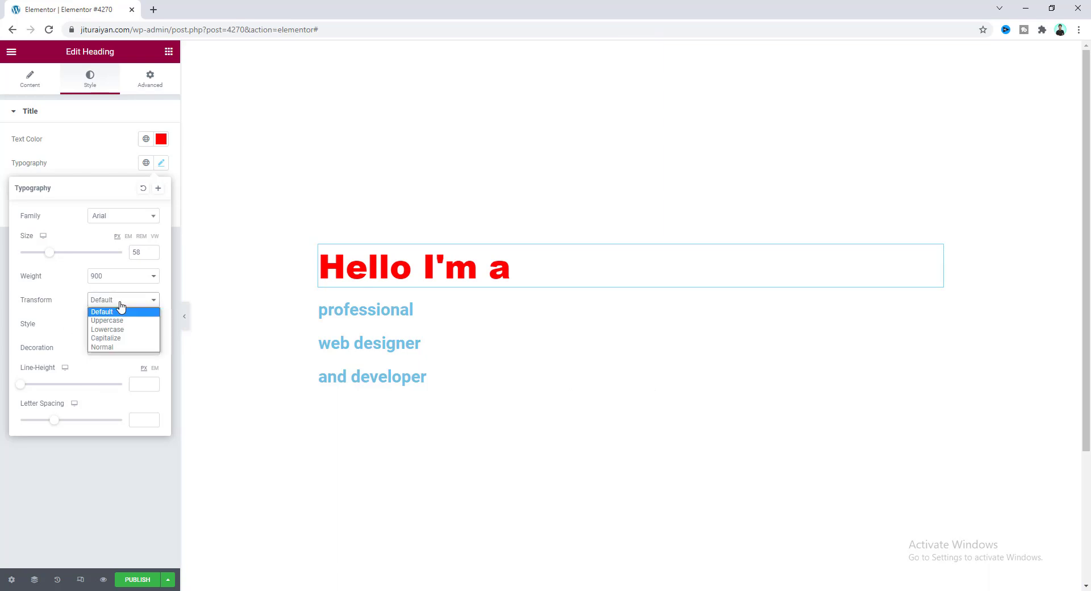
pyautogui.click(118, 321)
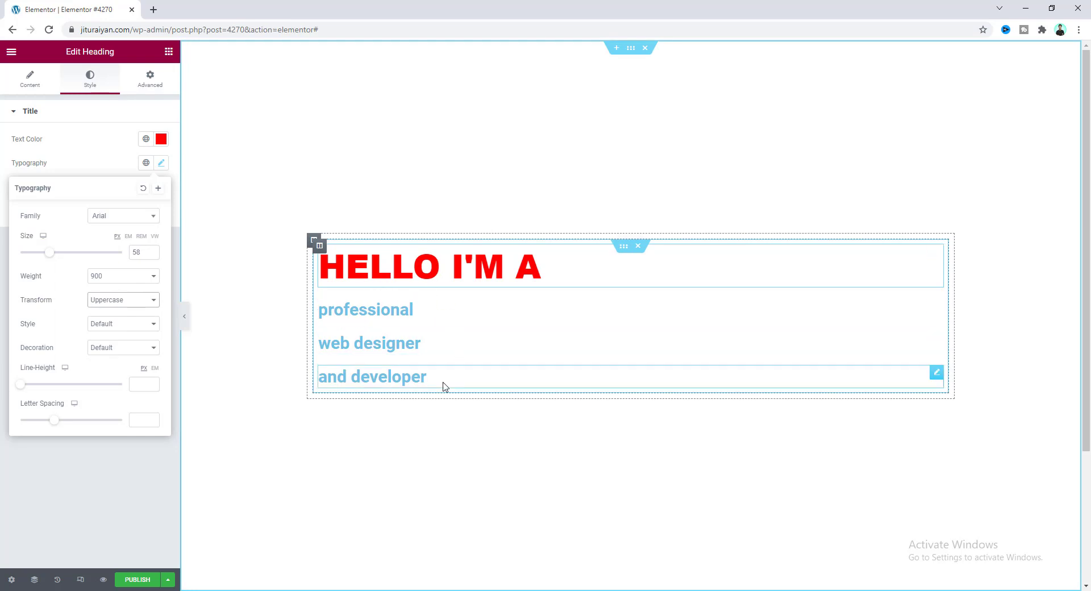
# - Copy the "Hello I'm a" heading and paste its style onto the "professional", "web designer" and "and developer" headings
pyautogui.rightClick(414, 265)
pyautogui.click(438, 312)
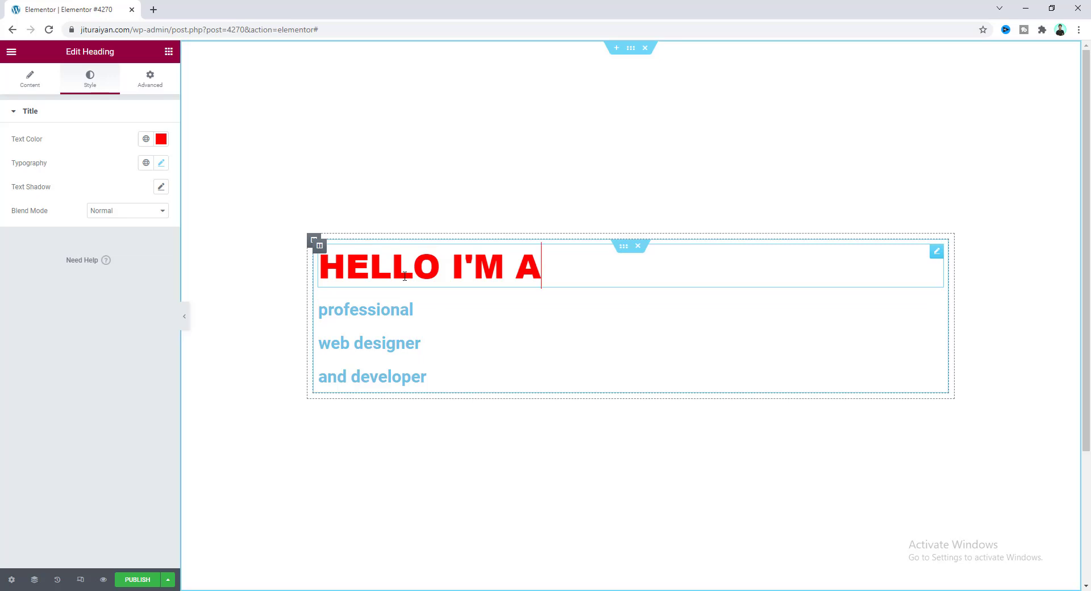
pyautogui.rightClick(419, 314)
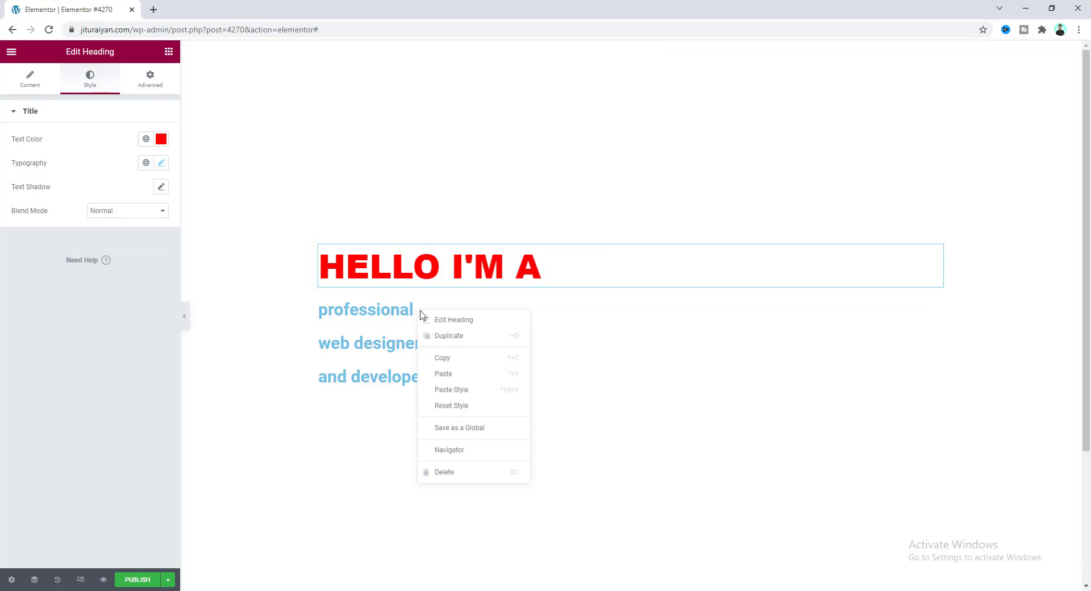
pyautogui.click(455, 388)
pyautogui.rightClick(433, 356)
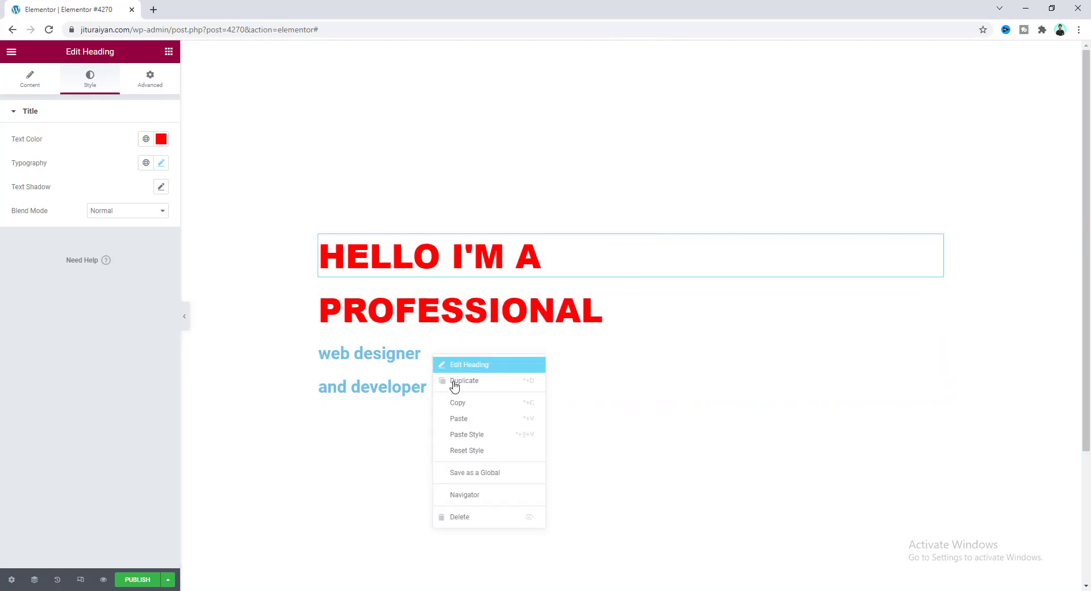
pyautogui.click(467, 435)
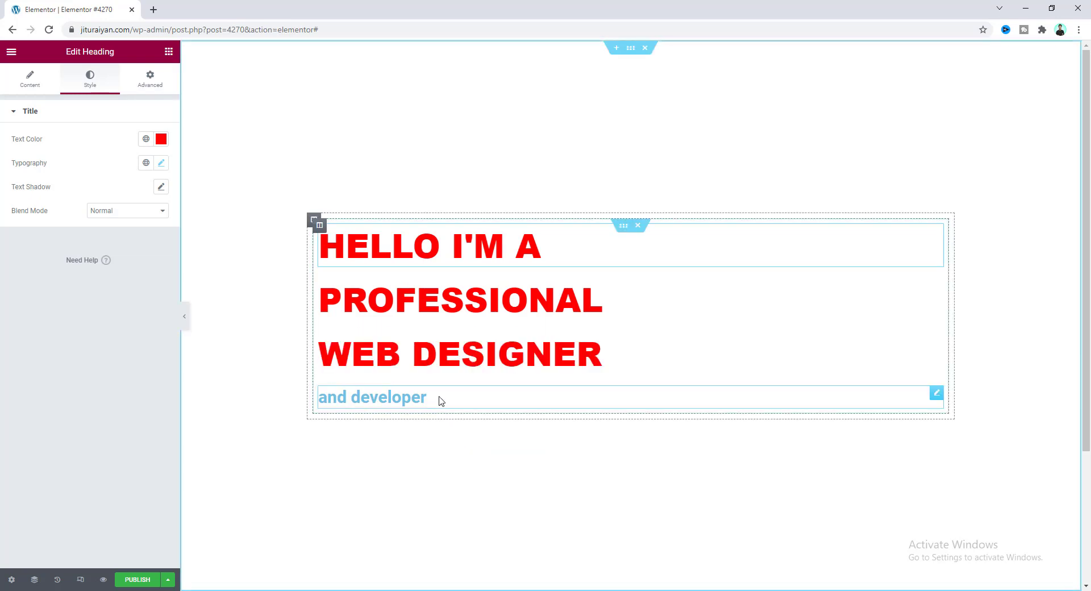
pyautogui.rightClick(438, 400)
pyautogui.click(477, 479)
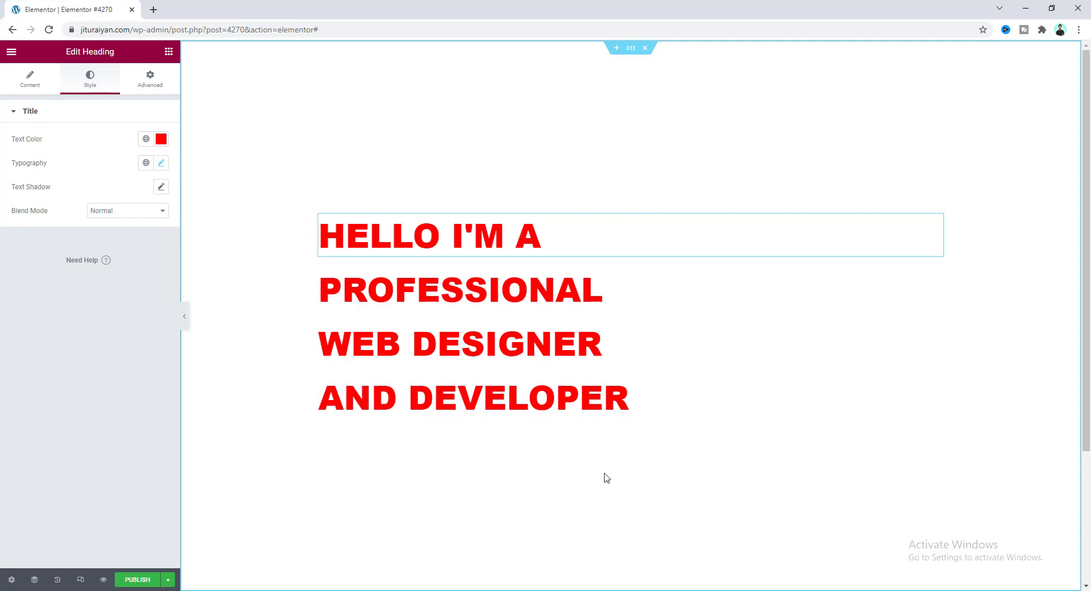
# - Add a new single-column section below the headings section
pyautogui.scroll(-2, 607, 478)
pyautogui.scroll(-1, 570, 519)
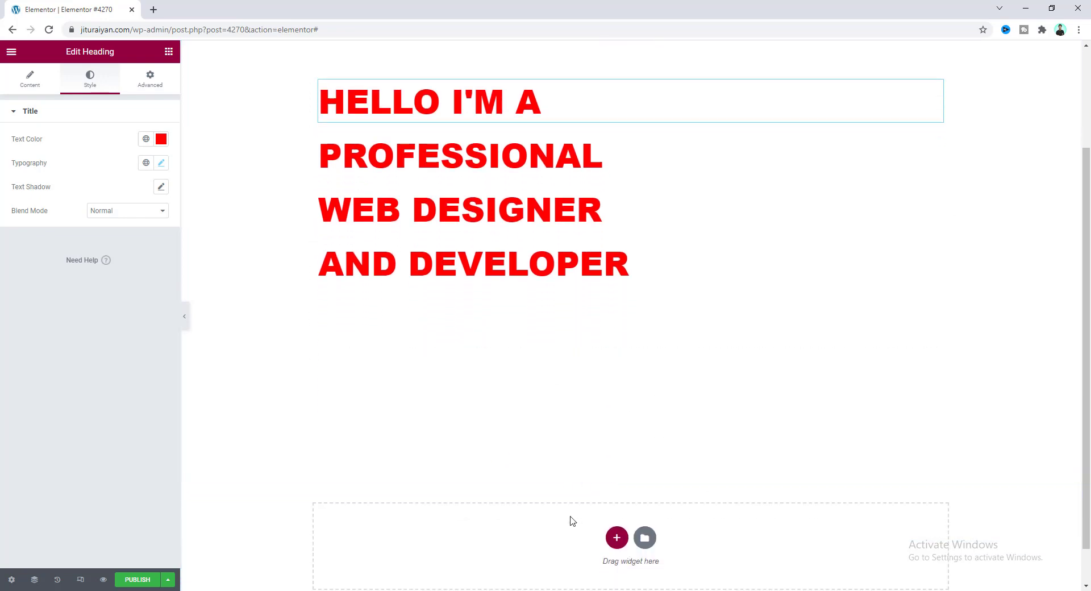
pyautogui.click(616, 493)
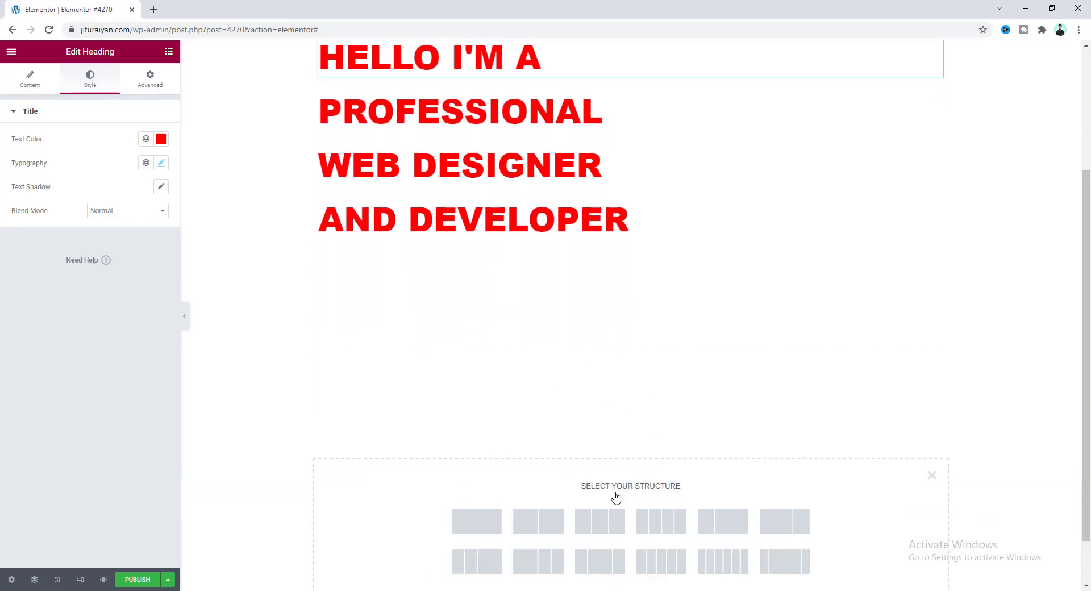
pyautogui.click(477, 517)
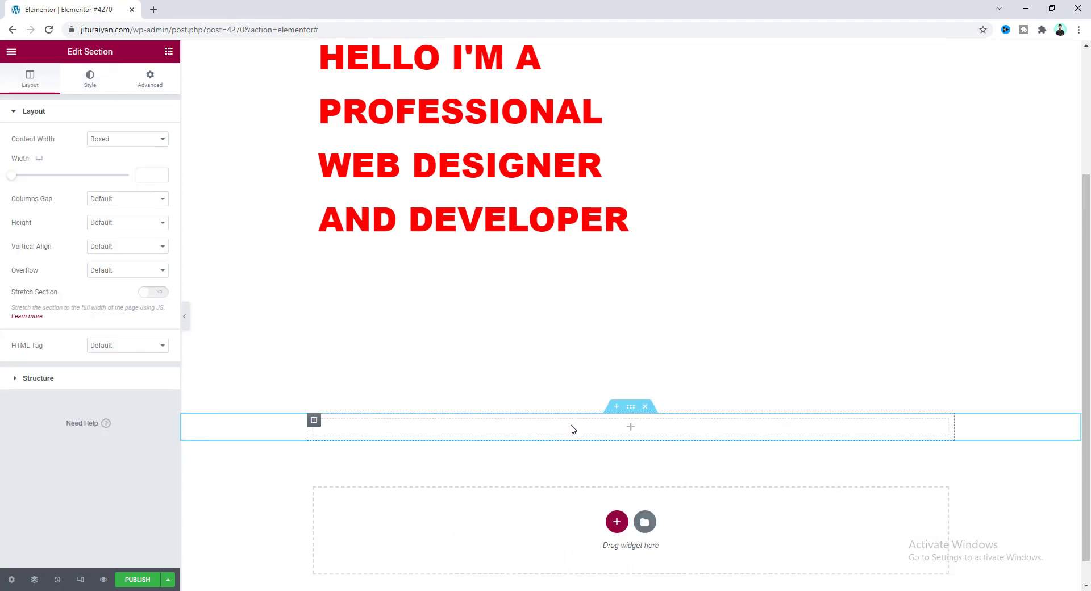
# - Place an HTML widget in the new section and paste the jQuery script for the "stair" class into it
pyautogui.click(169, 52)
pyautogui.click(112, 98)
pyautogui.write('html')
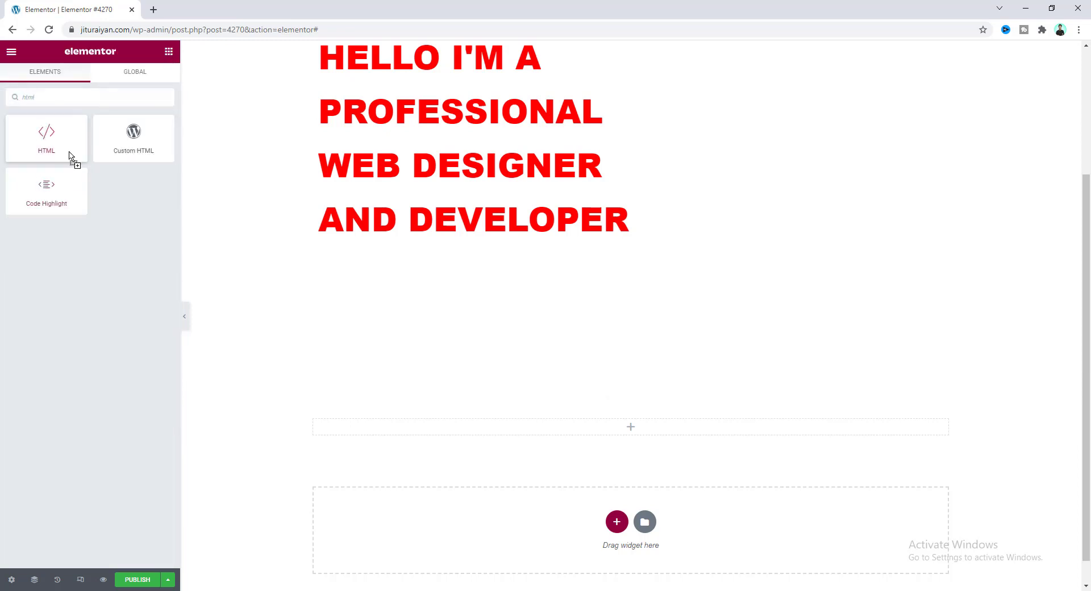
pyautogui.moveTo(70, 158); pyautogui.dragTo(586, 433)
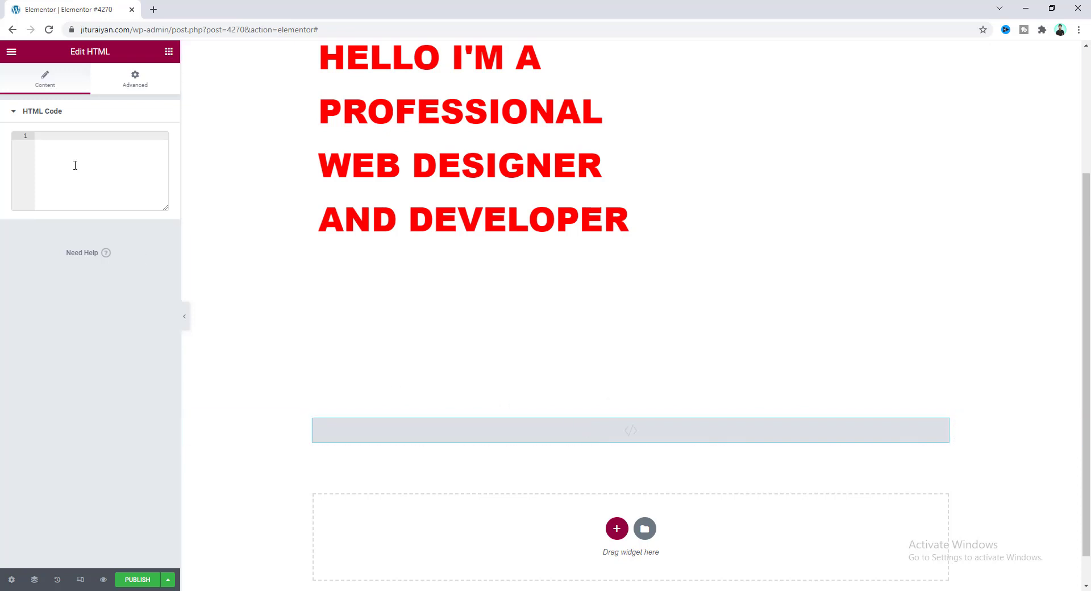
pyautogui.hotkey('ctrl', 'v')
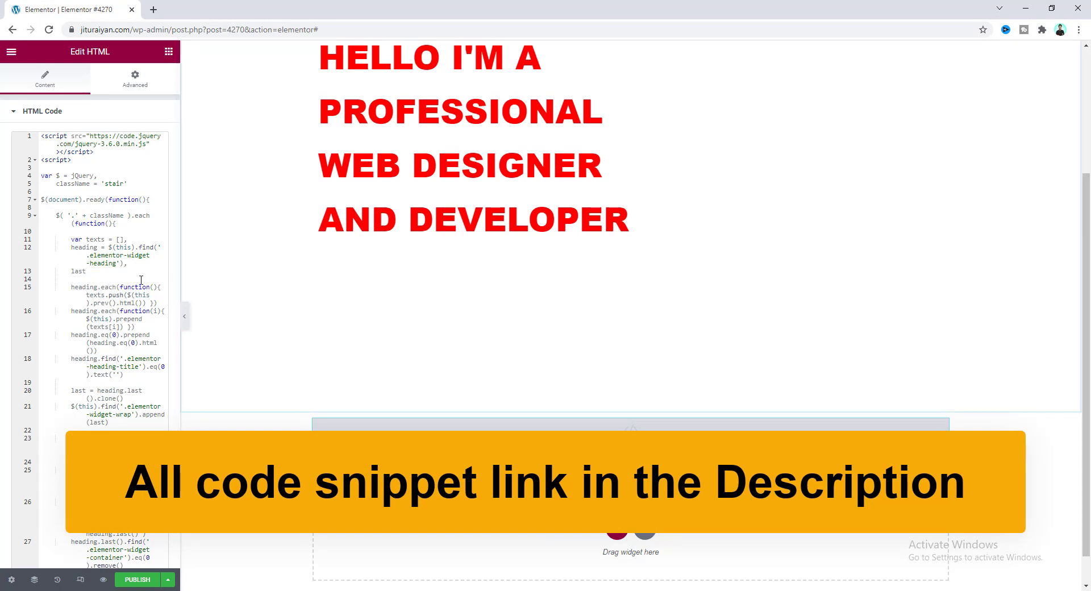
pyautogui.click(374, 441)
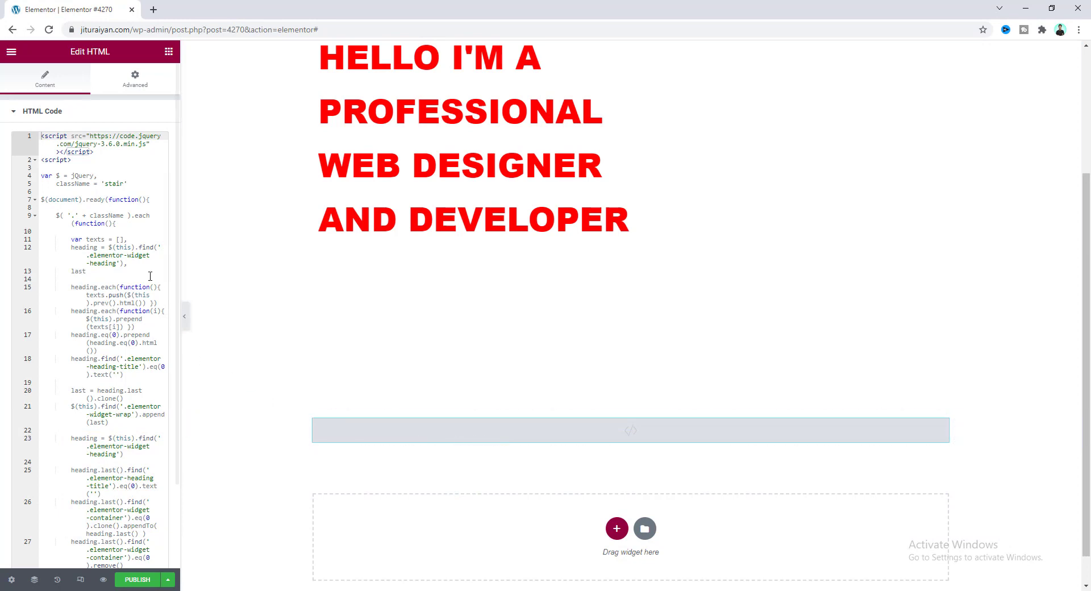
# - Place a second HTML widget below the first and paste the "stair" CSS style code into it
pyautogui.click(168, 51)
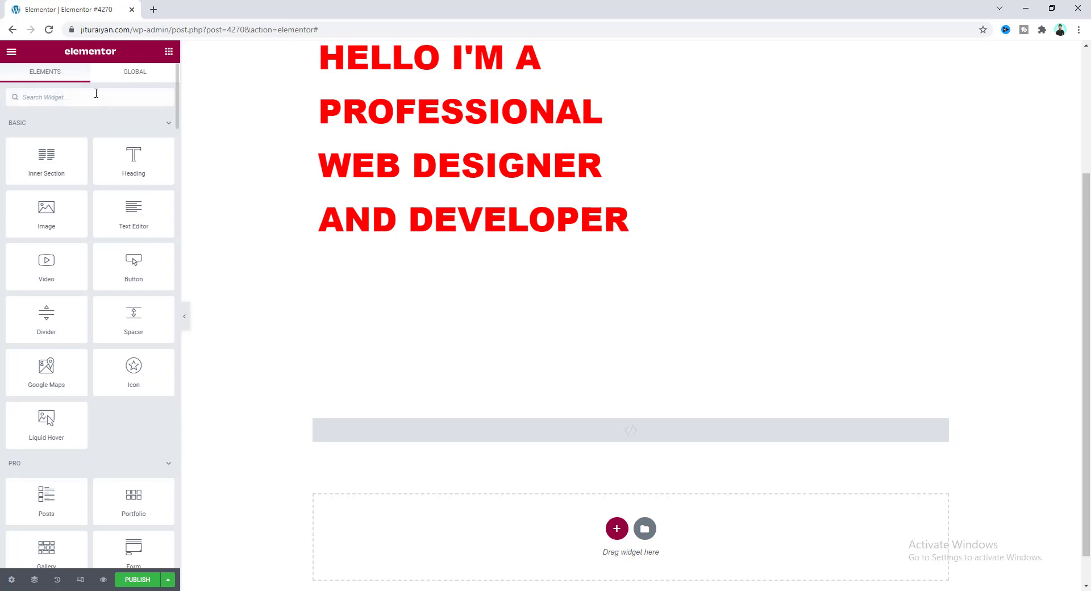
pyautogui.click(94, 100)
pyautogui.write('html')
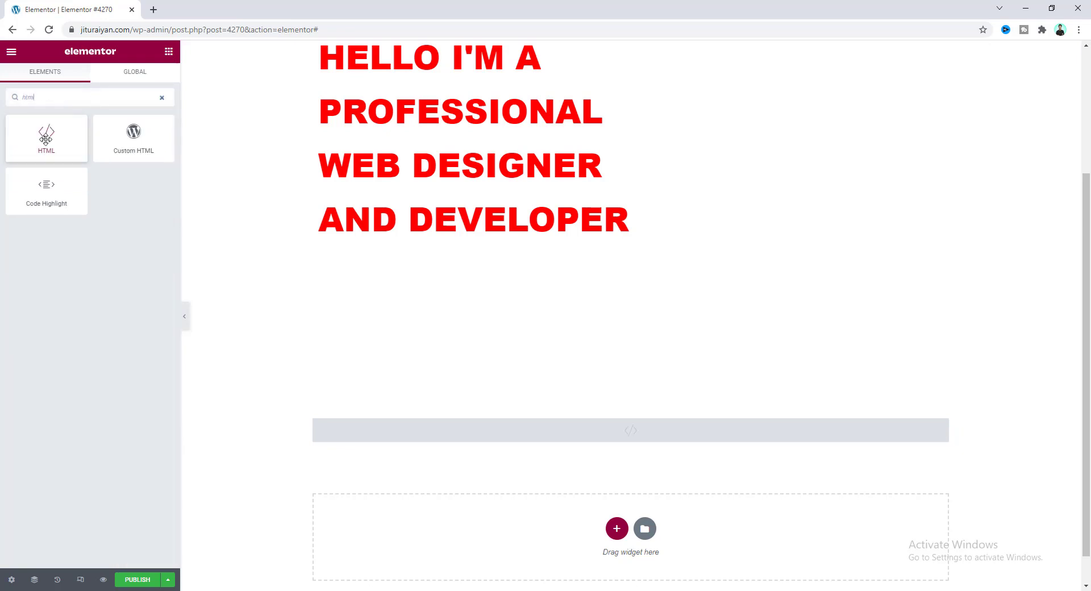
pyautogui.moveTo(46, 139); pyautogui.dragTo(497, 450)
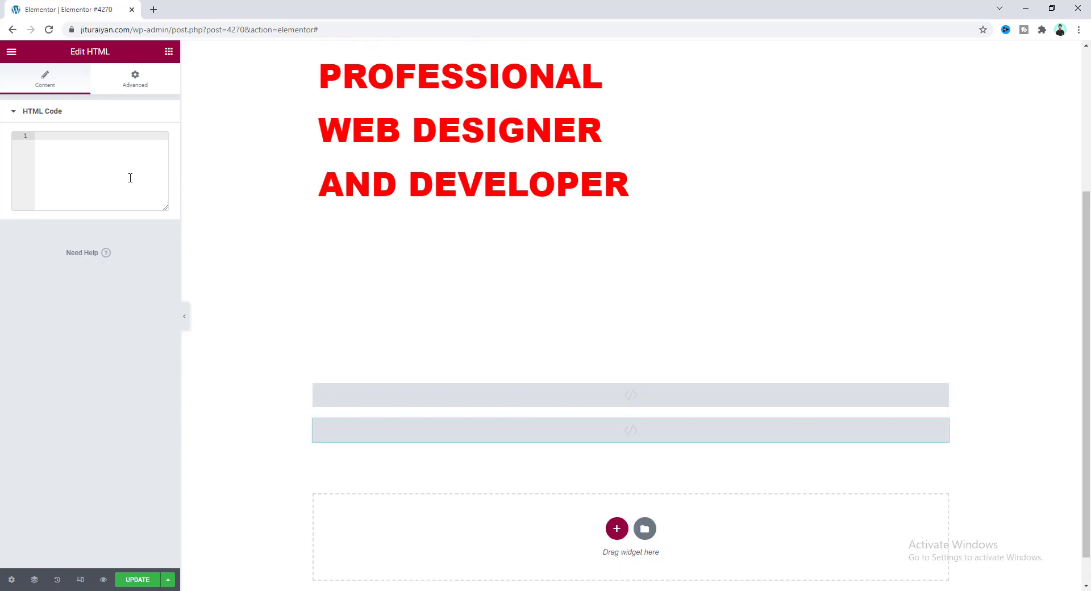
pyautogui.click(130, 178)
pyautogui.hotkey('ctrl', 'v')
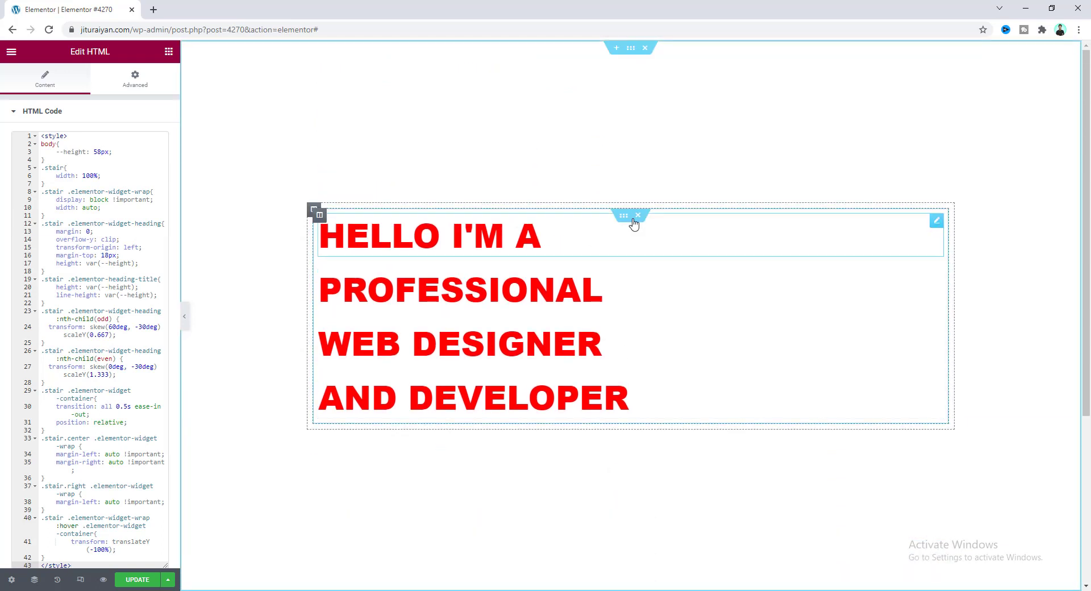
# - Give the inner section holding the headings the CSS class "stair", and reload the editor once the page is updated
pyautogui.click(624, 216)
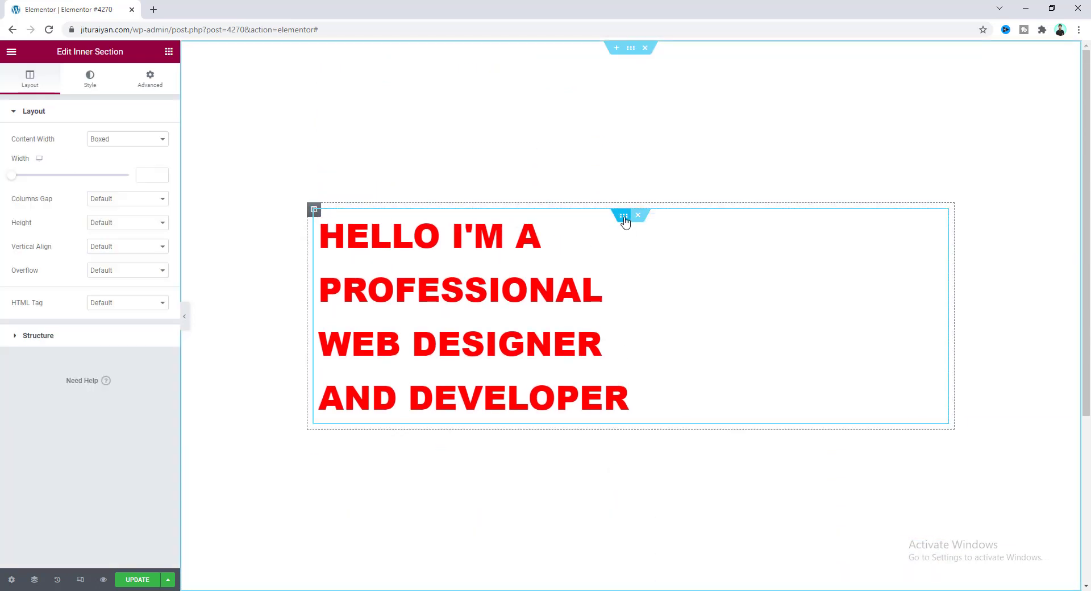
pyautogui.click(149, 79)
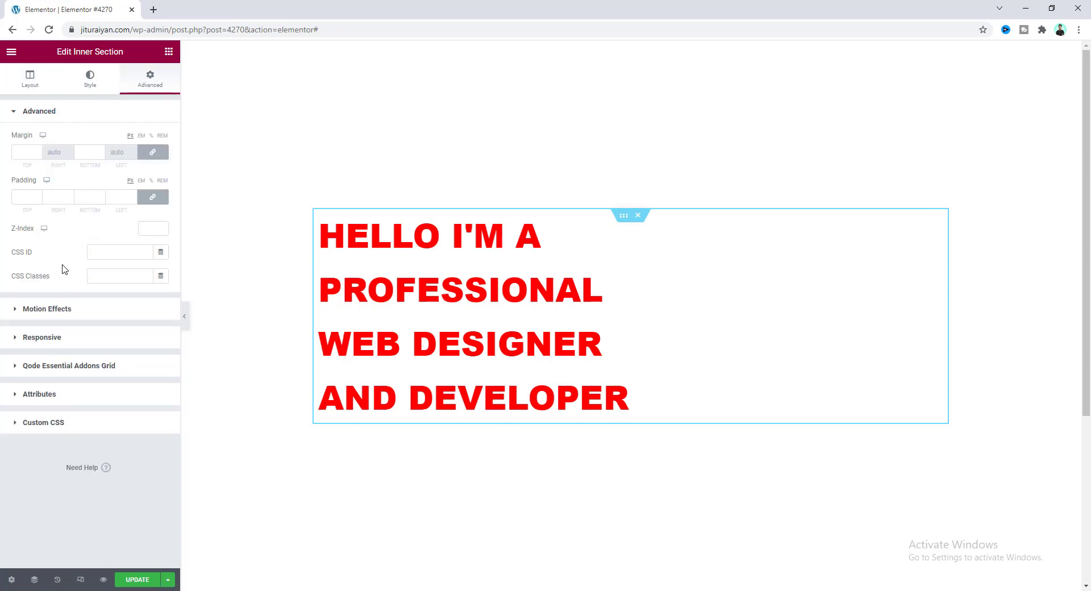
pyautogui.click(101, 277)
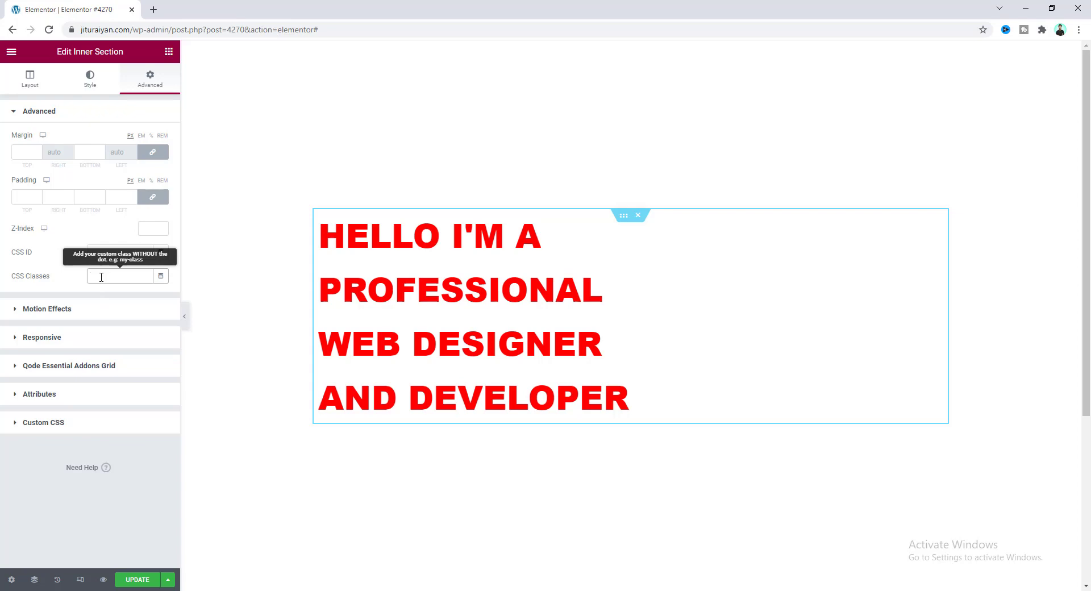
pyautogui.write('stair')
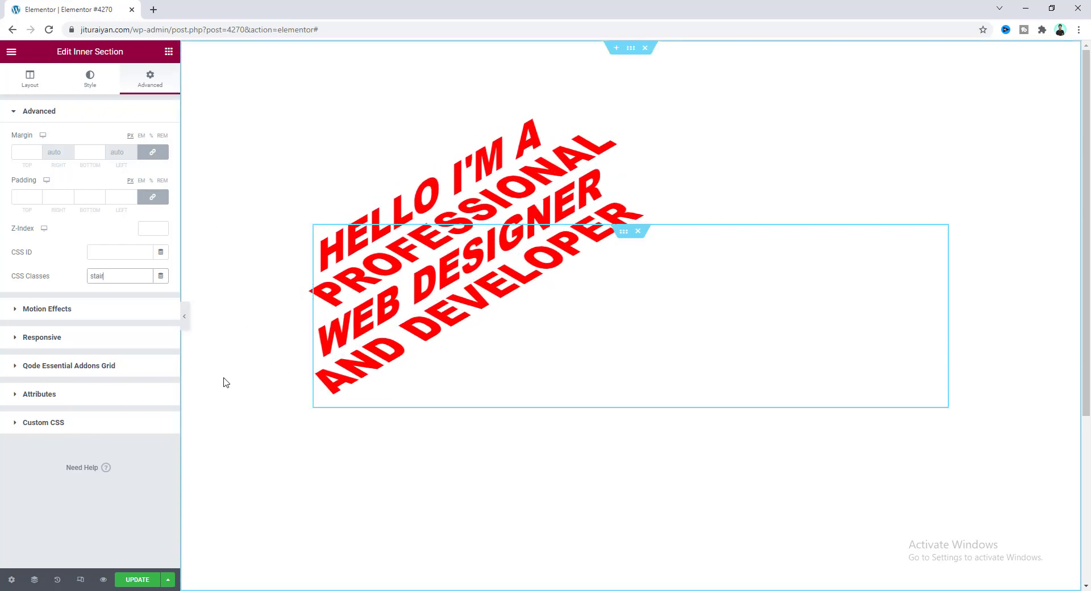
pyautogui.click(148, 579)
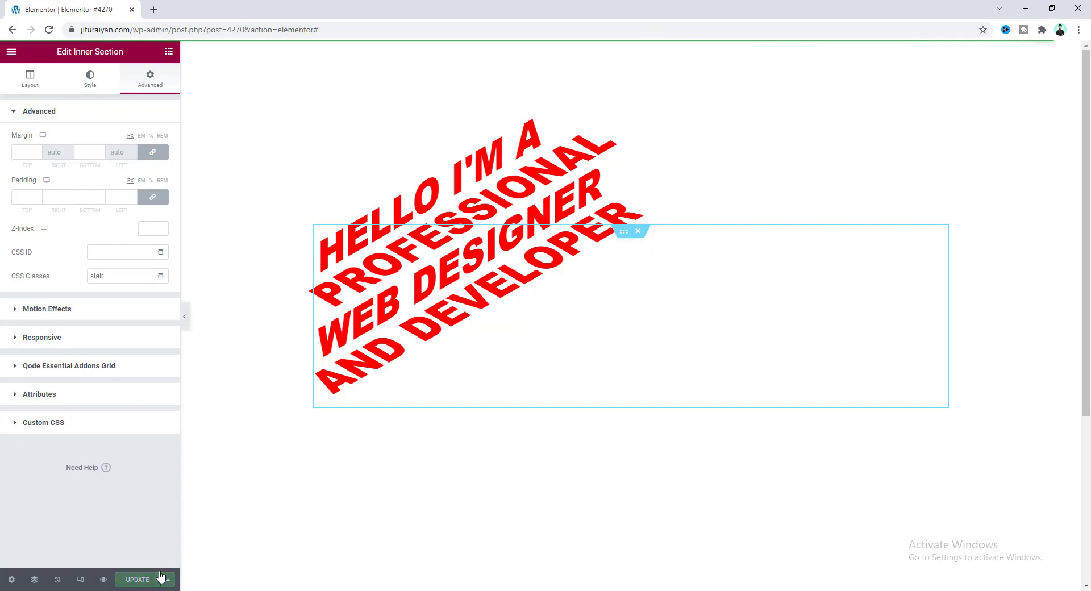
pyautogui.click(49, 30)
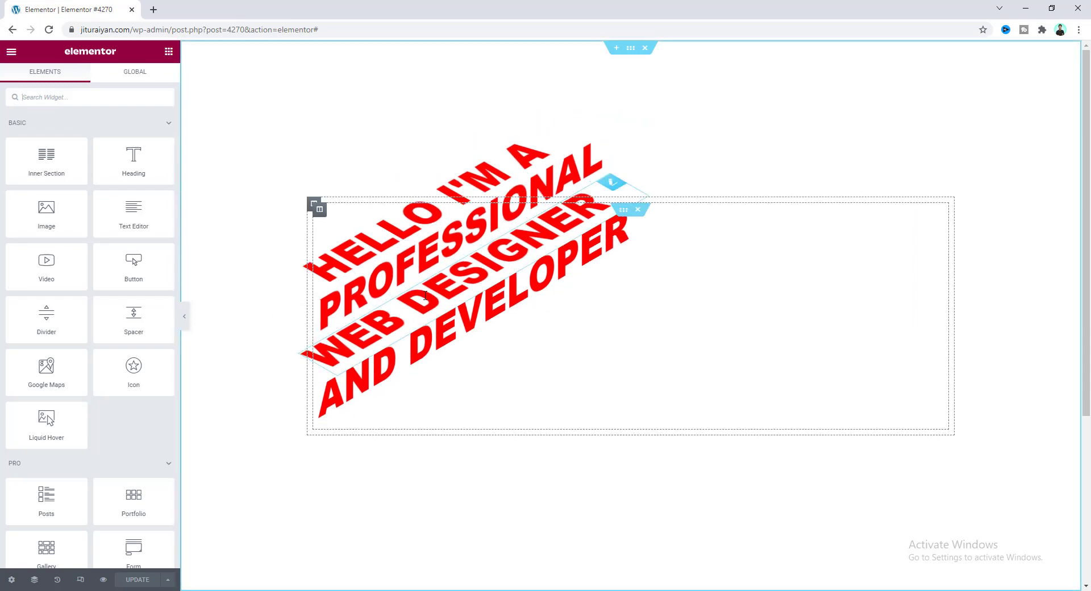
# - Extend the CSS classes of the headings' inner section to "stair center"
pyautogui.click(621, 213)
pyautogui.click(143, 82)
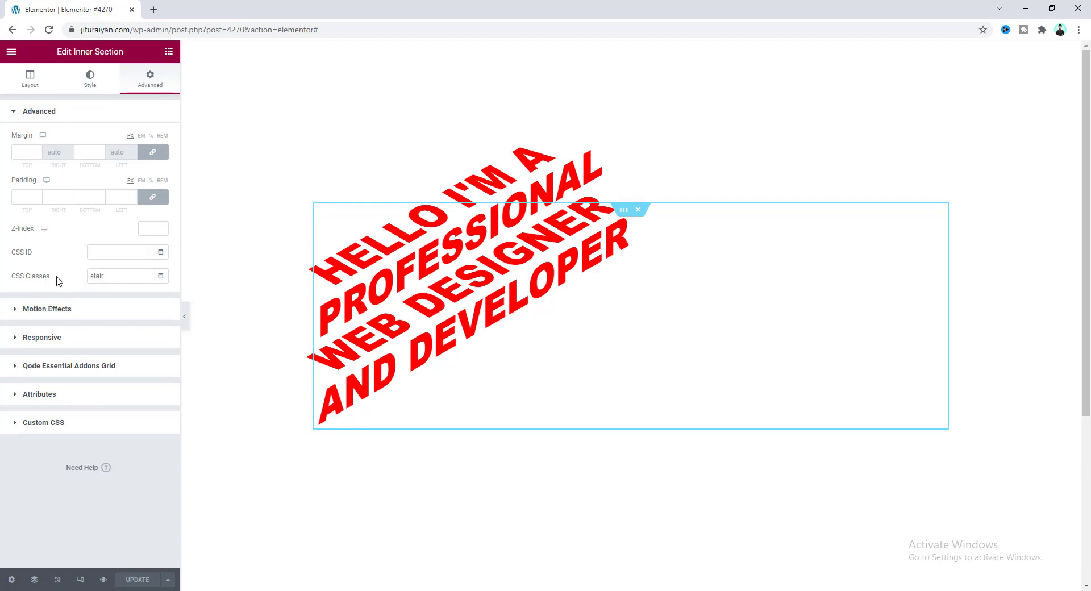
pyautogui.click(110, 277)
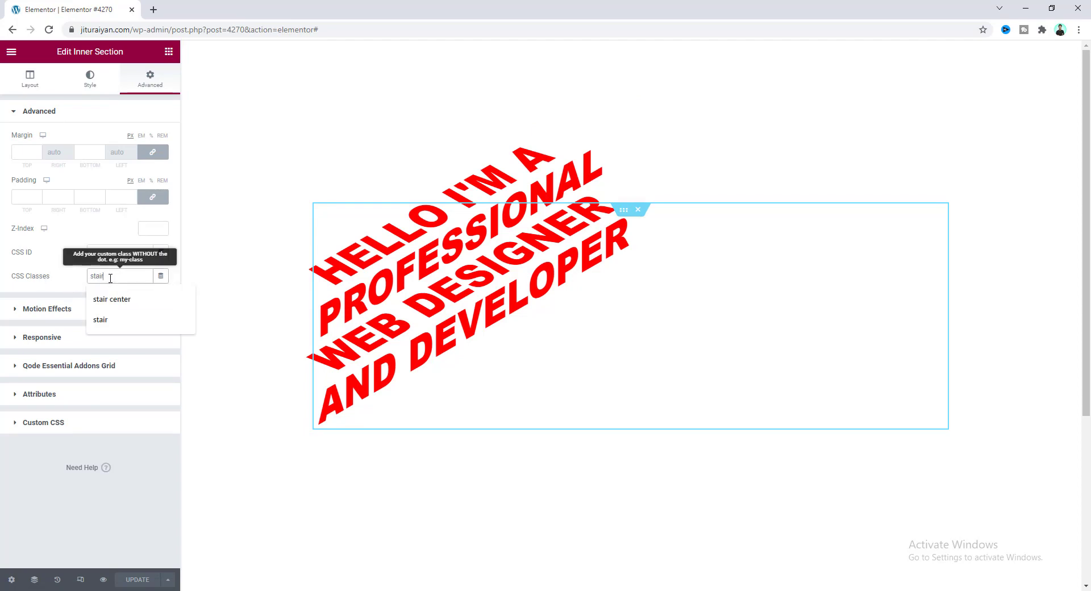
pyautogui.write('ce')
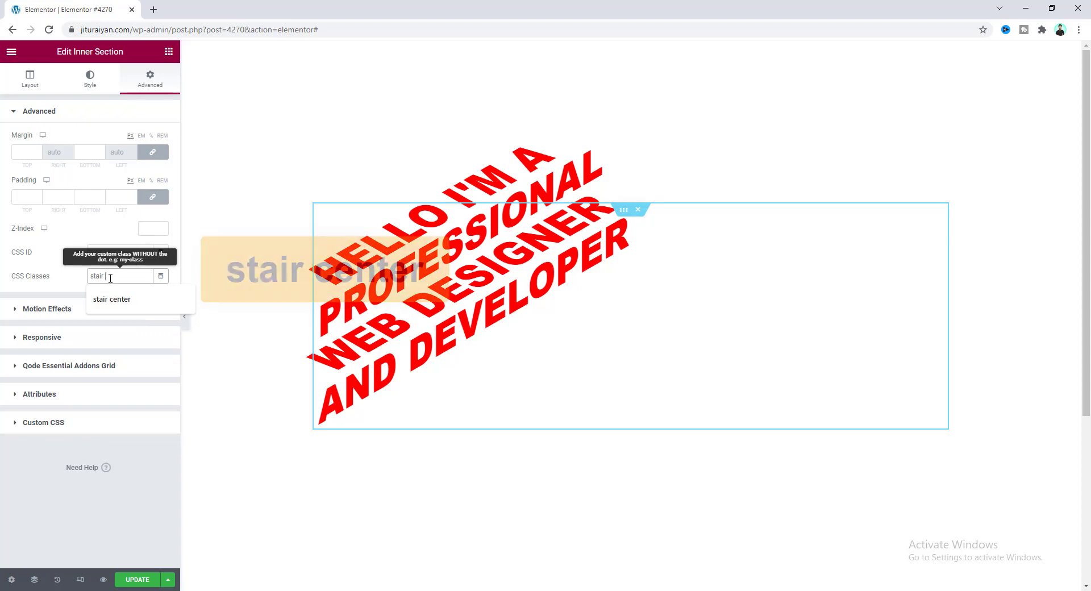
pyautogui.write('nter')
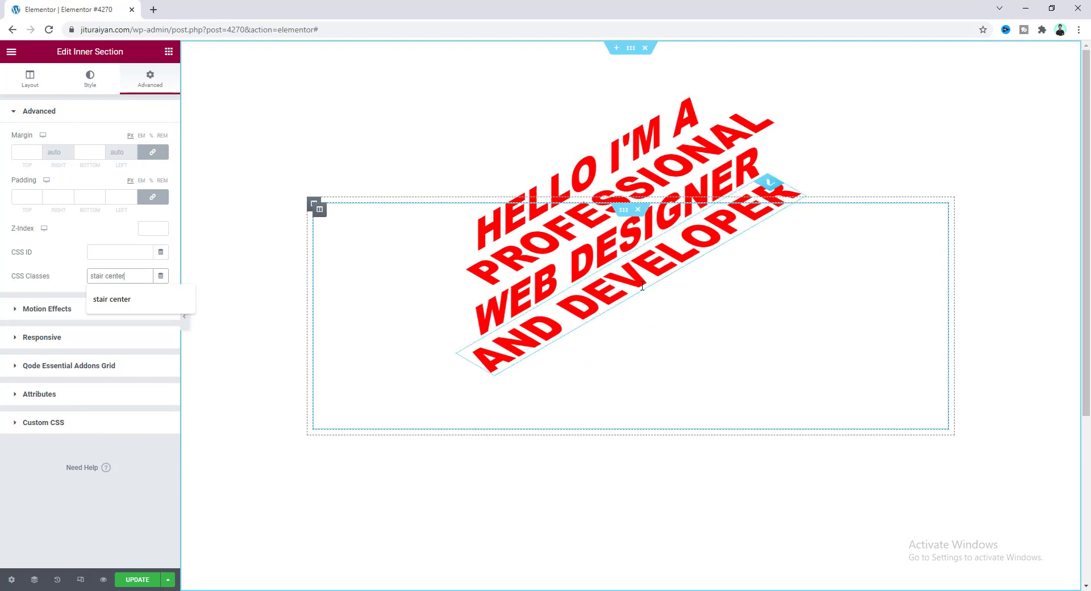
pyautogui.click(114, 277)
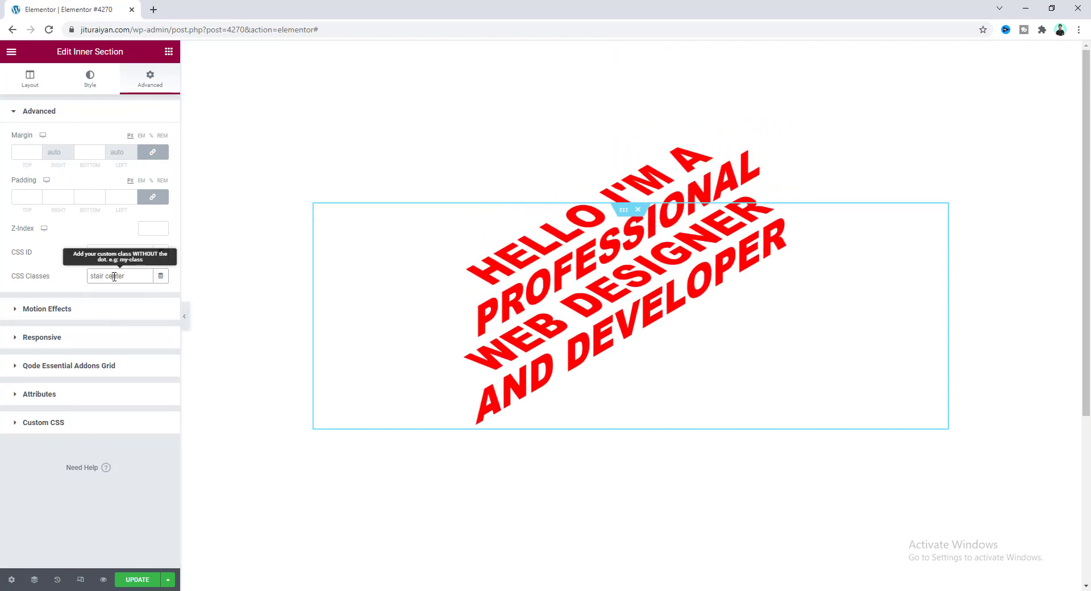
# - Try the CSS class "right" in place of "center" on the headings' inner section, and restore "stair center"
pyautogui.doubleClick(114, 276)
pyautogui.write('right')
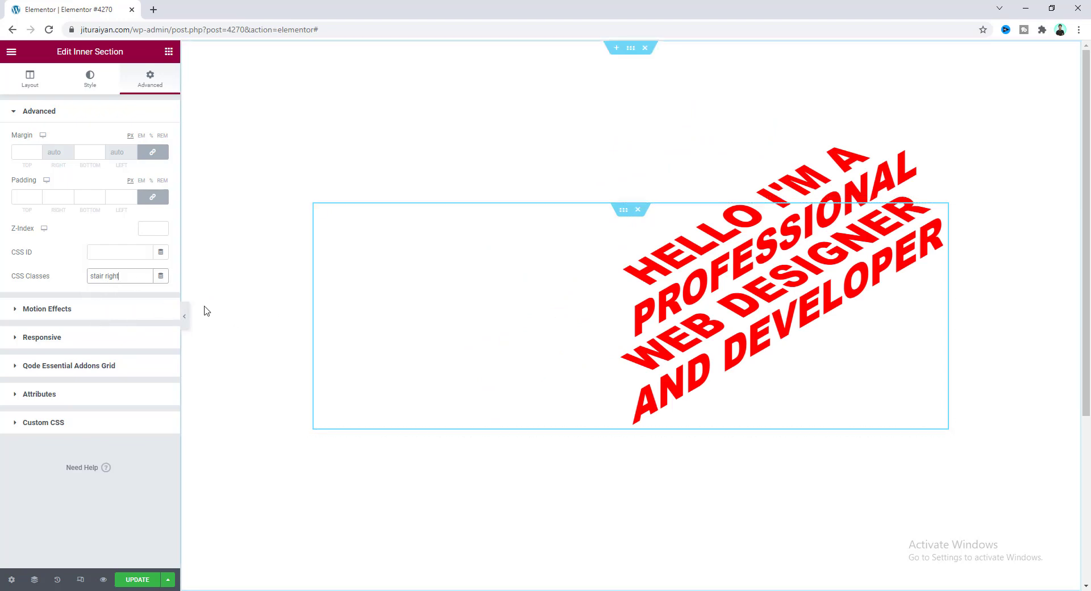
pyautogui.doubleClick(111, 277)
pyautogui.write('center')
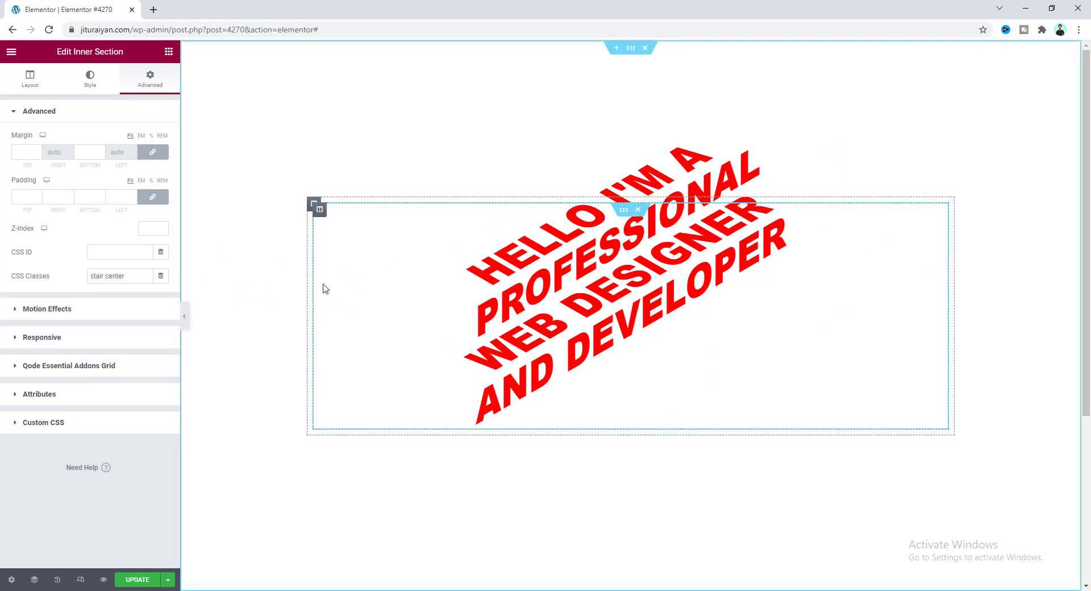
# - Set the hover rule's translateY value to -50% in the style code of the second HTML widget
pyautogui.scroll(-4, 338, 298)
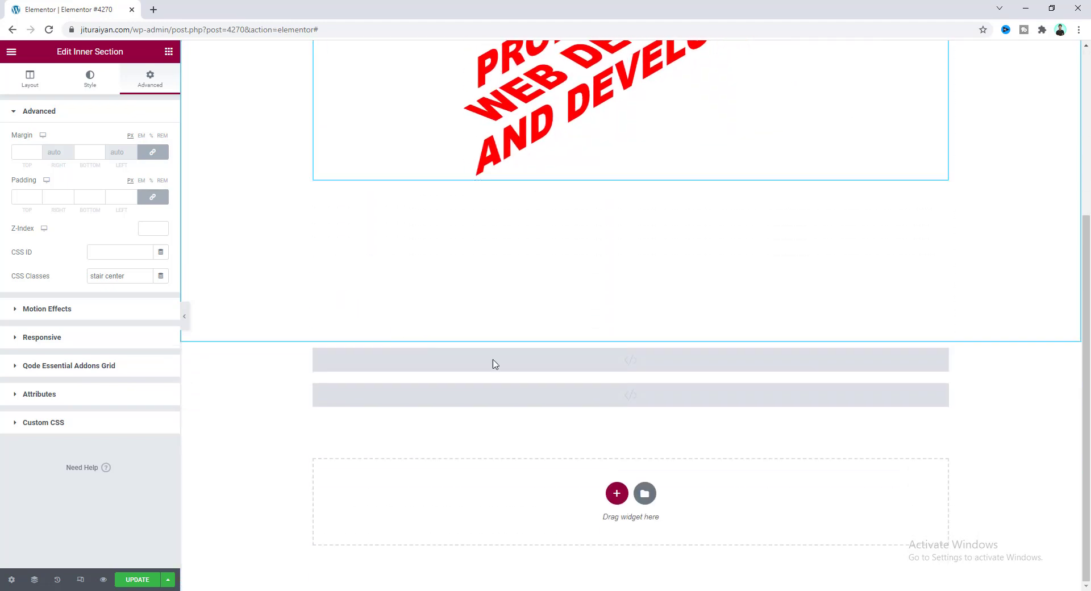
pyautogui.click(563, 399)
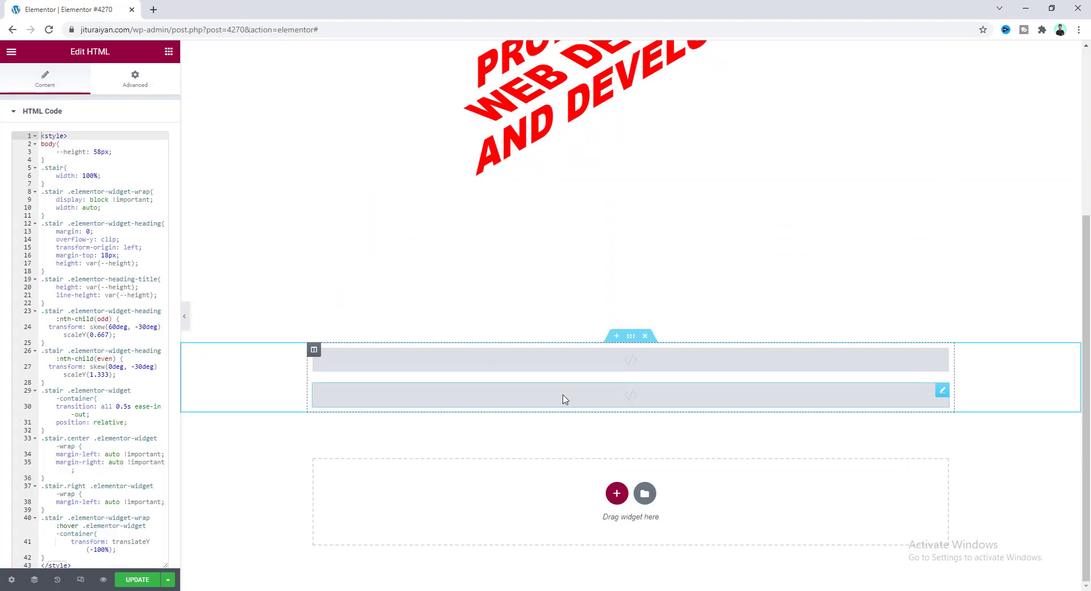
pyautogui.scroll(-3, 96, 341)
pyautogui.click(96, 473)
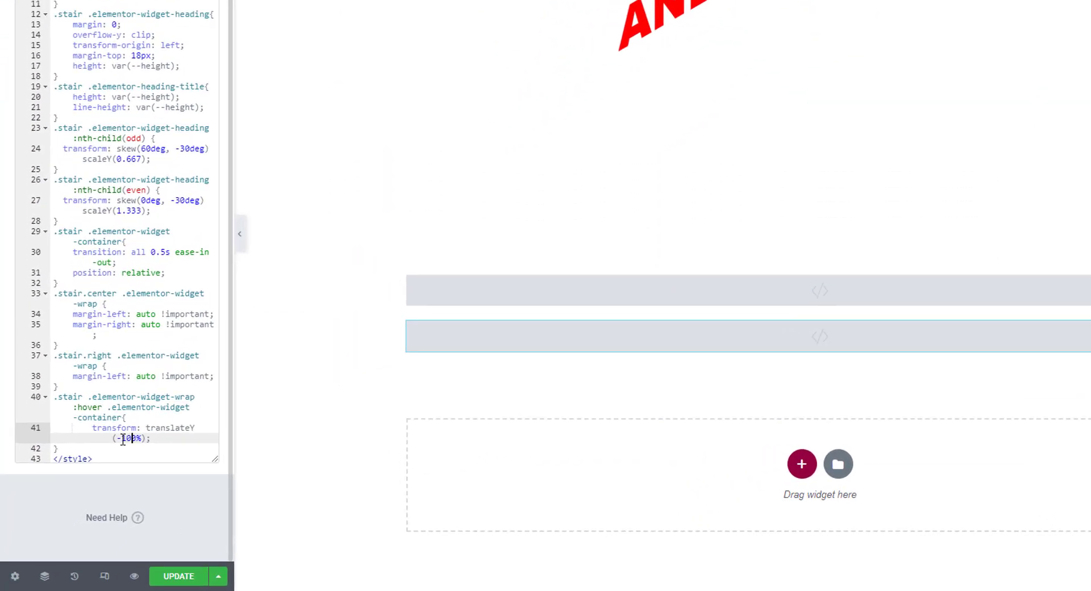
pyautogui.moveTo(122, 439); pyautogui.dragTo(132, 439)
pyautogui.write('5')
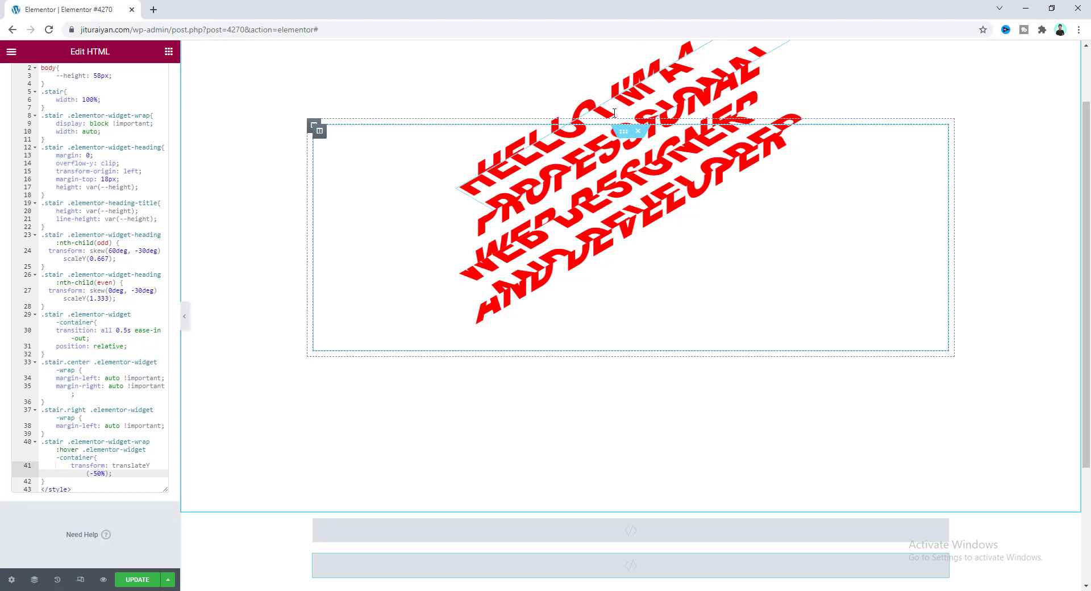
# - Unlink the margin values of the "professional" heading and set its left margin to 33 px
pyautogui.scroll(1, 575, 135)
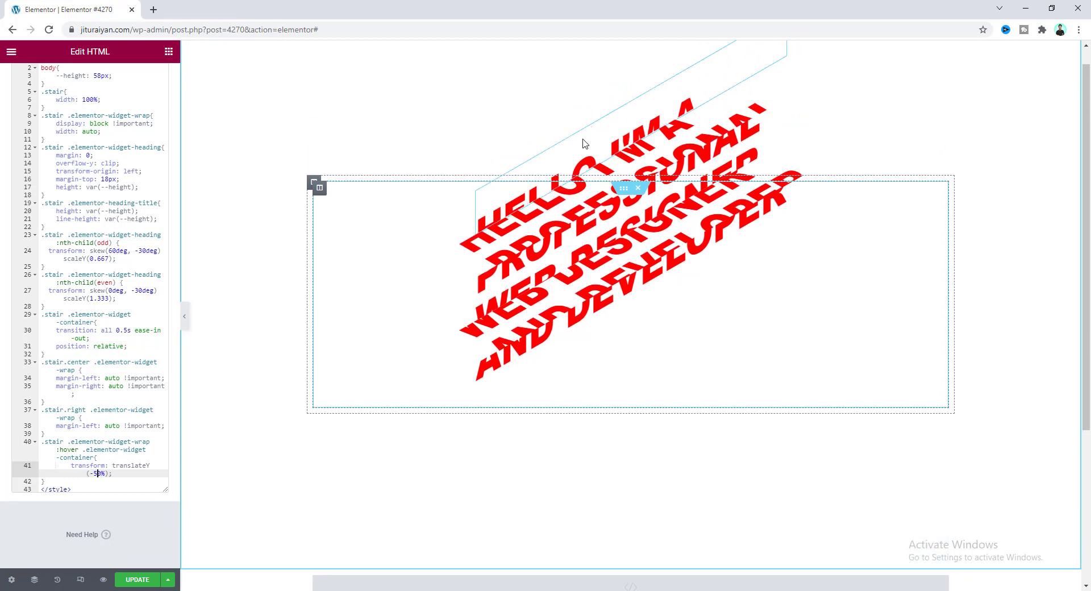
pyautogui.click(766, 83)
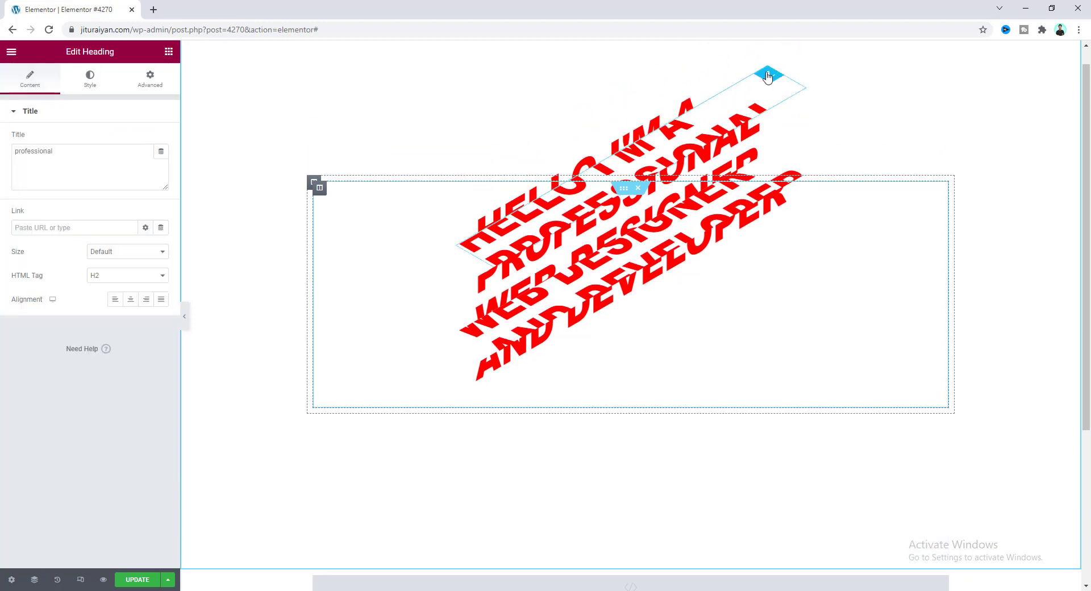
pyautogui.click(167, 83)
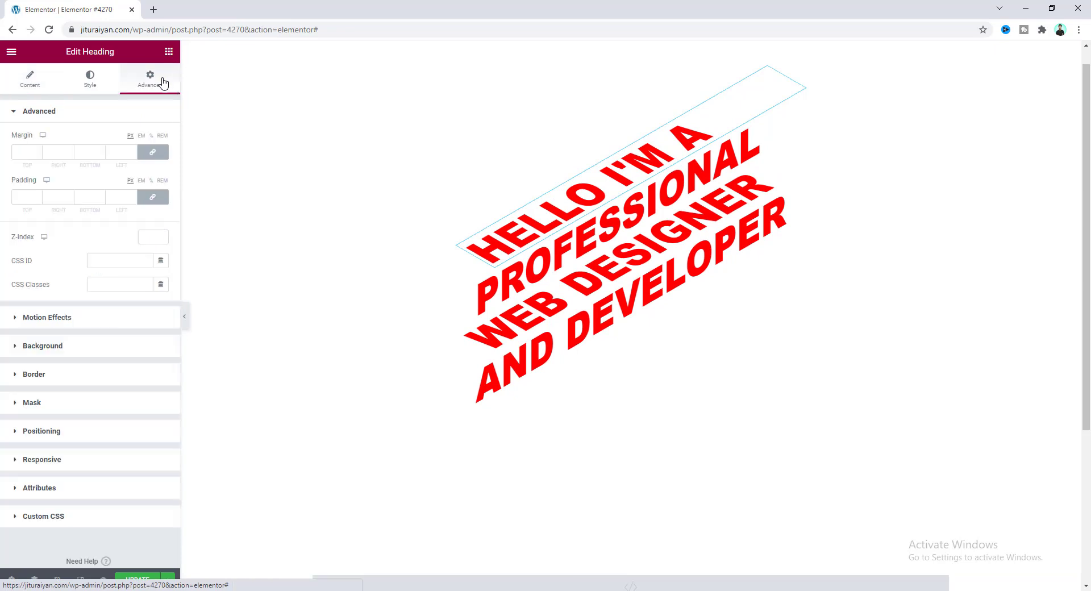
pyautogui.click(151, 155)
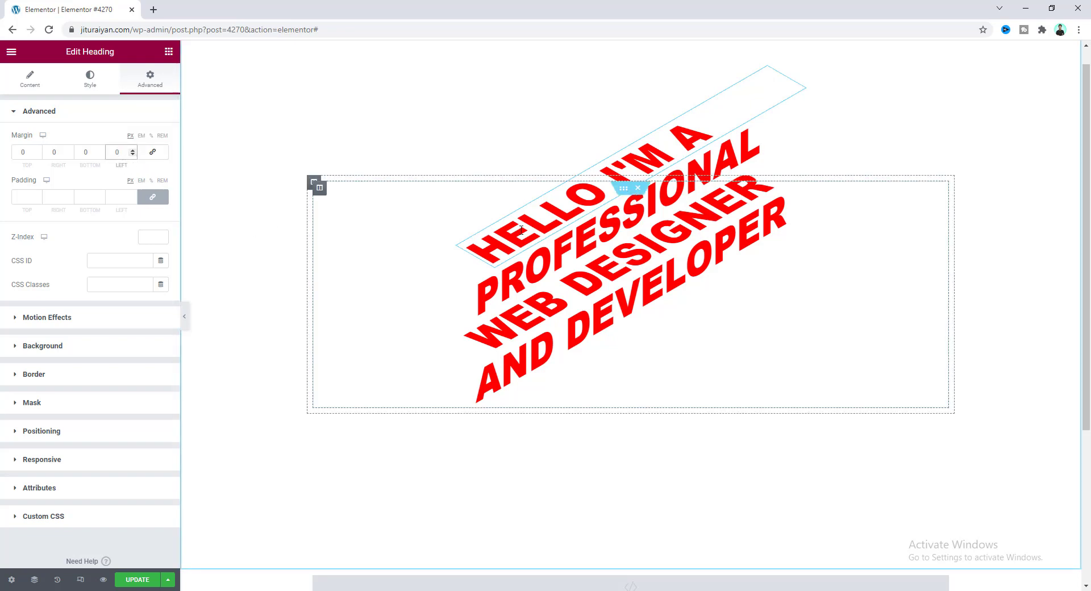
pyautogui.write('2')
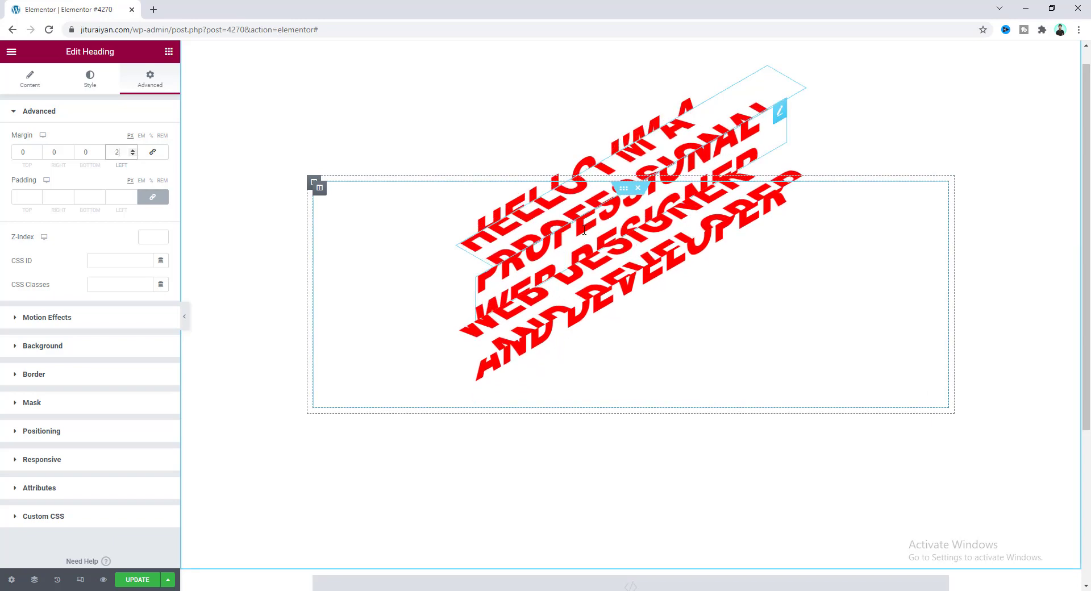
pyautogui.press('Up')
pyautogui.press('Up')
pyautogui.press('Up')
pyautogui.press('Up')
pyautogui.press('Up')
pyautogui.press('Up')
pyautogui.press('Up')
pyautogui.press('Up')
pyautogui.press('Up')
pyautogui.press('Up')
pyautogui.press('Up')
pyautogui.press('Up')
pyautogui.press('Up')
pyautogui.press('Up')
pyautogui.press('Up')
pyautogui.press('Up')
pyautogui.press('Up')
pyautogui.press('Up')
pyautogui.press('Up')
pyautogui.press('Up')
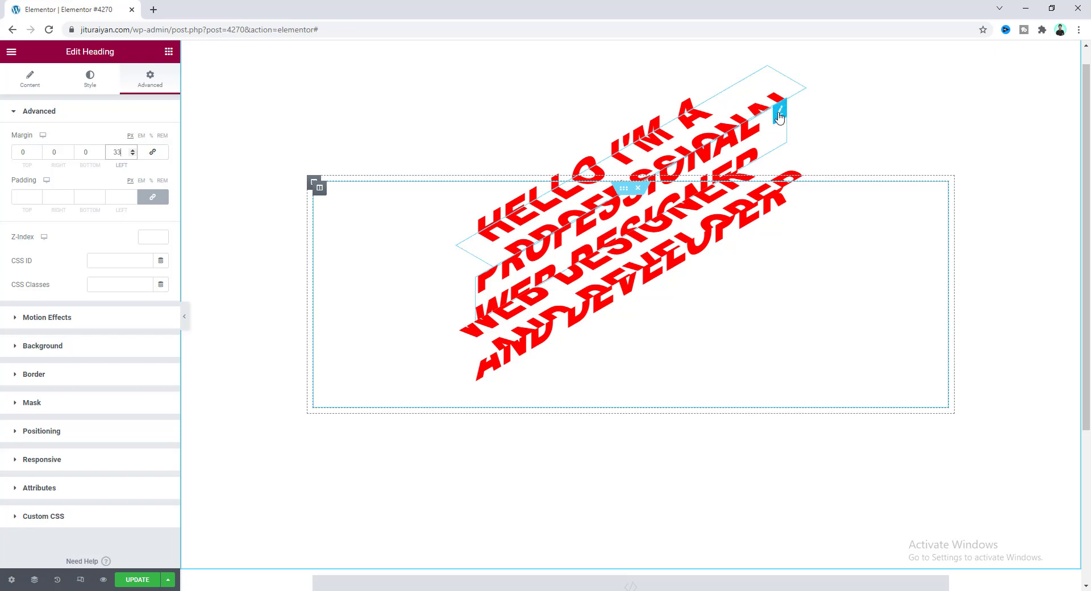
# - Unlink the margin values of the "web designer" heading and set its left margin to 66 px
pyautogui.click(779, 114)
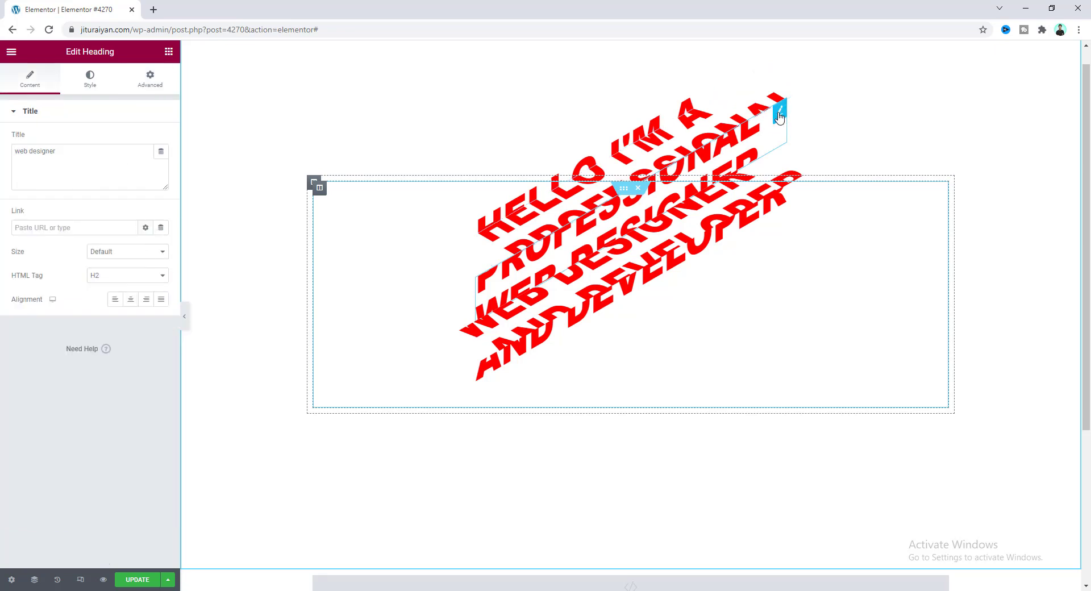
pyautogui.click(150, 79)
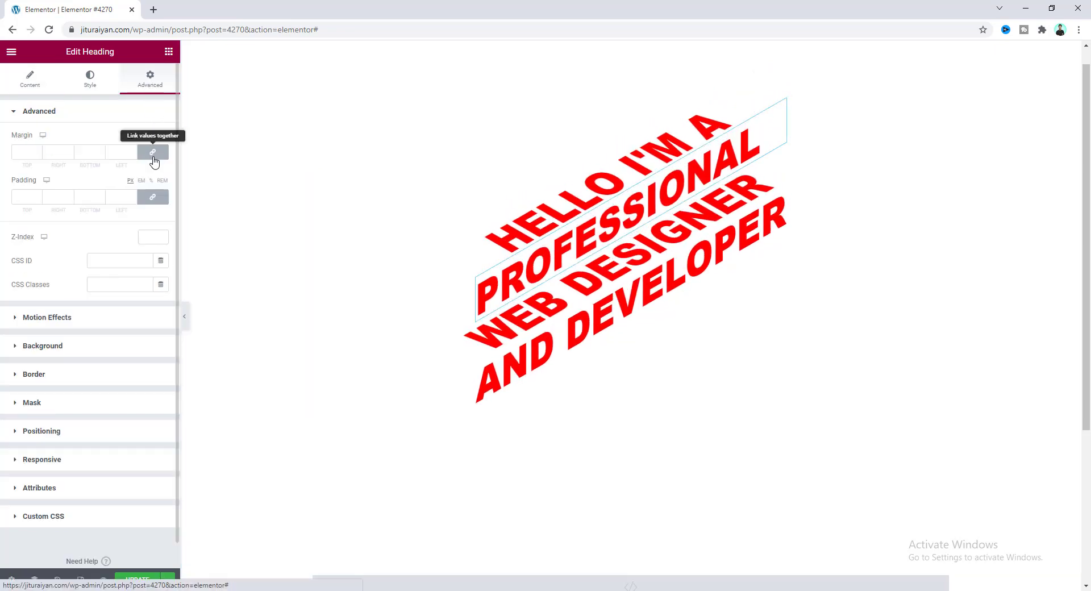
pyautogui.click(121, 151)
pyautogui.write('50')
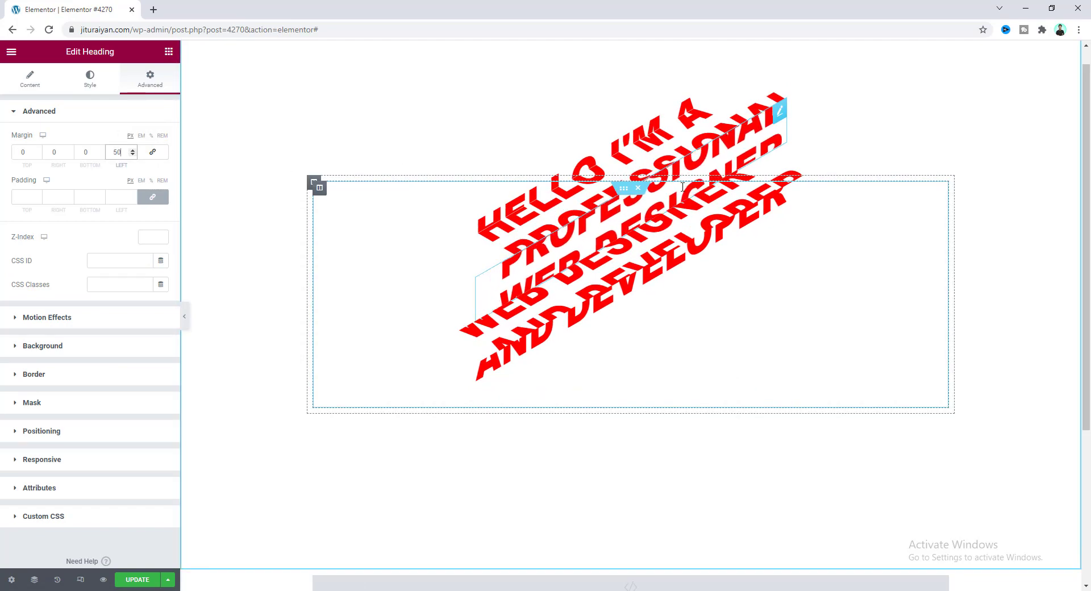
pyautogui.press('Up')
pyautogui.press('Up')
pyautogui.press('Up')
pyautogui.press('Up')
pyautogui.press('Up')
pyautogui.press('Up')
pyautogui.press('Up')
pyautogui.press('Up')
pyautogui.press('Up')
pyautogui.press('Up')
pyautogui.press('Up')
pyautogui.press('Up')
pyautogui.press('Up')
pyautogui.press('Up')
pyautogui.press('Up')
pyautogui.press('Up')
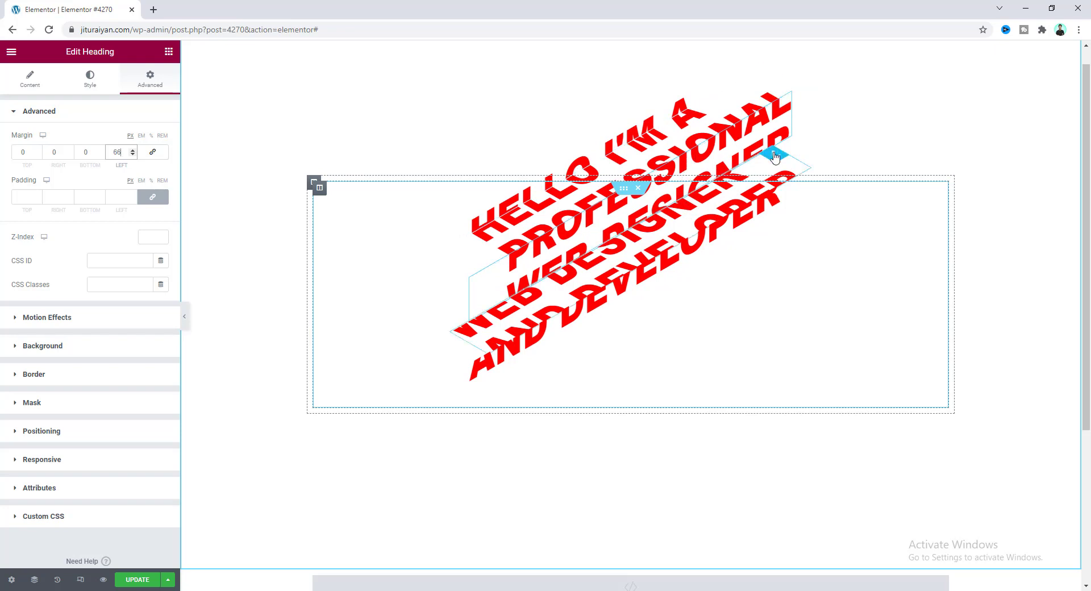
# - Unlink the margin values of the heading that follows "web designer" and set its left margin to 99 px
pyautogui.click(774, 159)
pyautogui.click(150, 79)
pyautogui.click(120, 153)
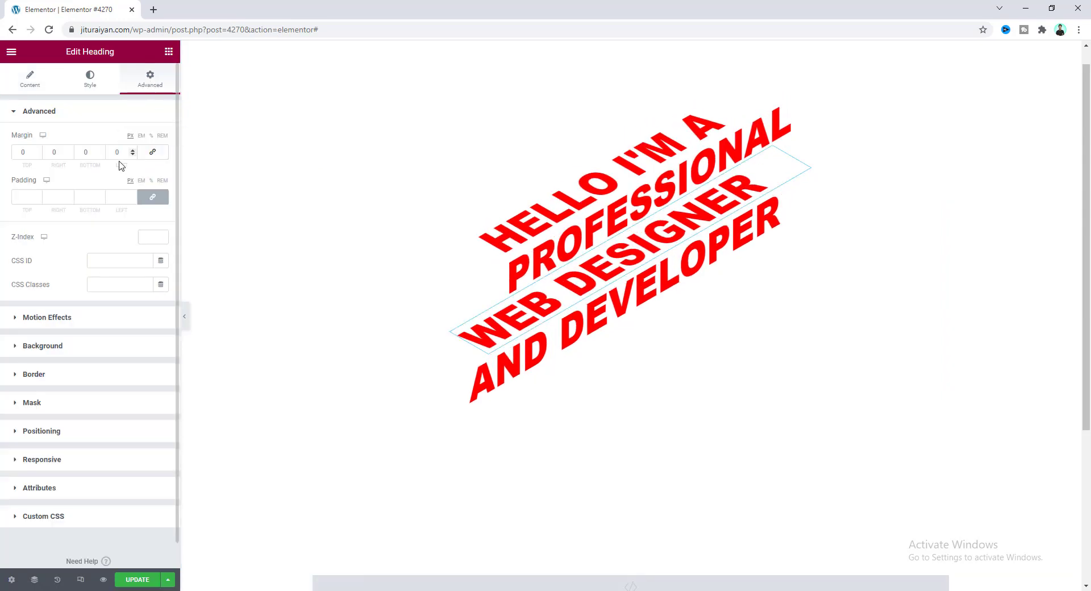
pyautogui.press('Down')
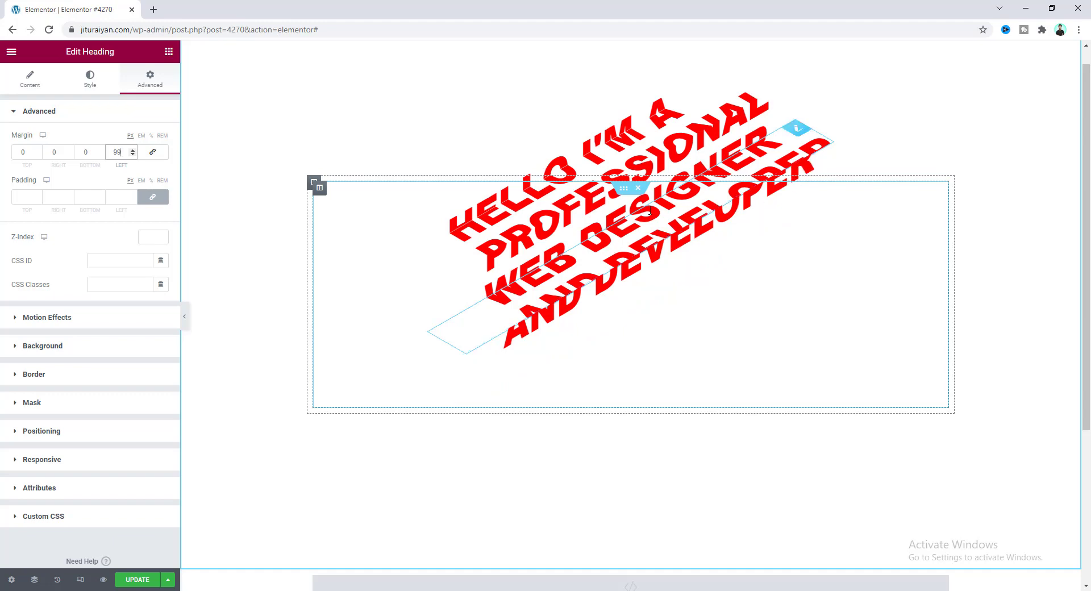
# - Add custom CSS to the inner section giving "selector .elementor-widget-heading:last-child .elementor-widget-container" a margin-left of 131px
pyautogui.click(624, 190)
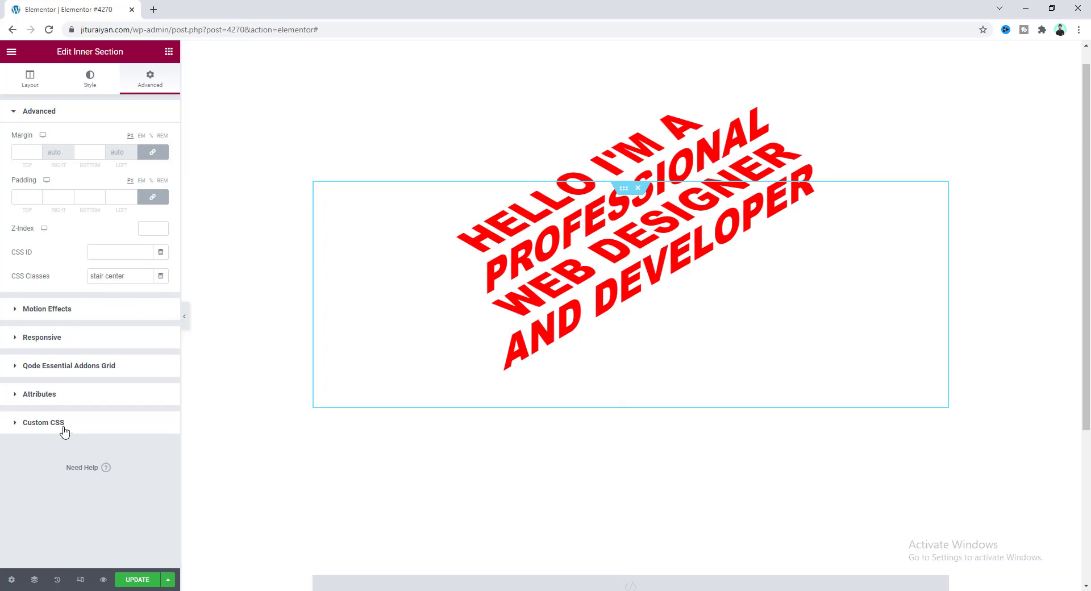
pyautogui.click(43, 422)
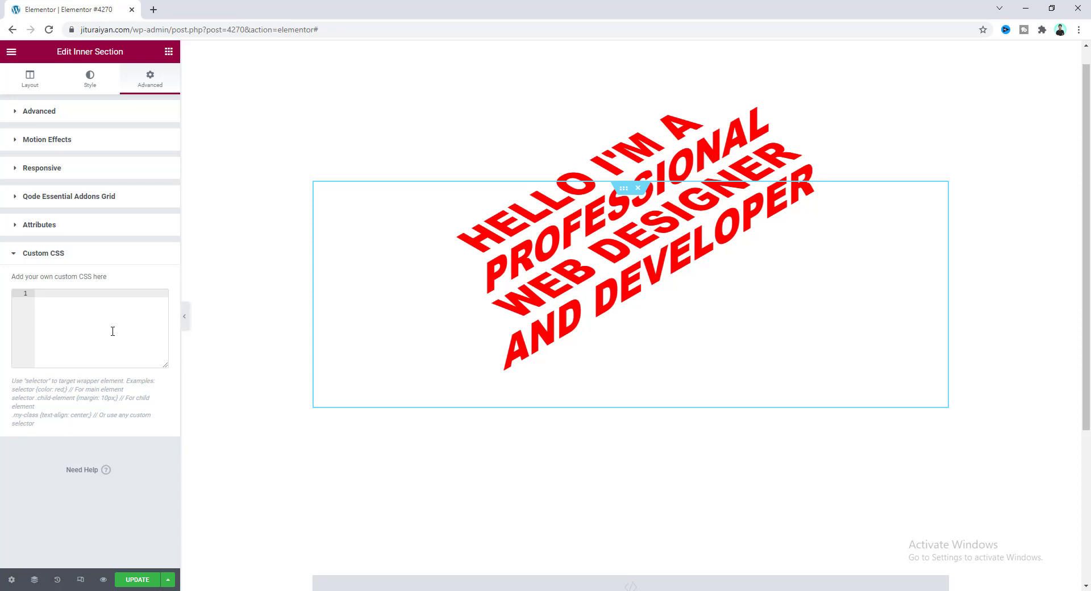
pyautogui.write('selector .elementor-widget-heading:last-child .elementor-widget-container{     margin-left: 100px; }')
pyautogui.click(129, 317)
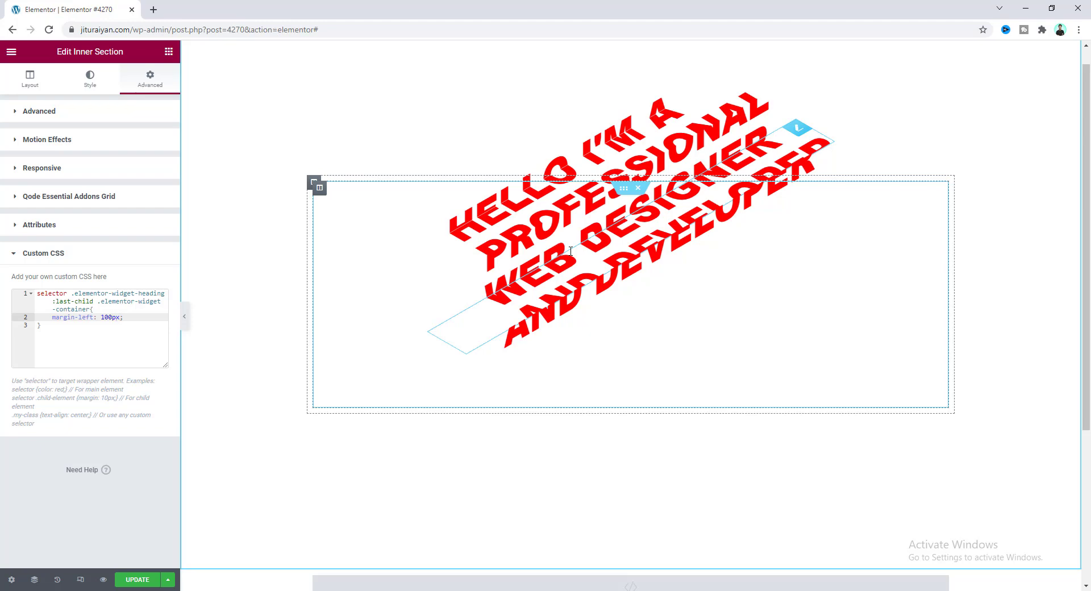
pyautogui.press('BackSpace')
pyautogui.press('BackSpace')
pyautogui.write('31')
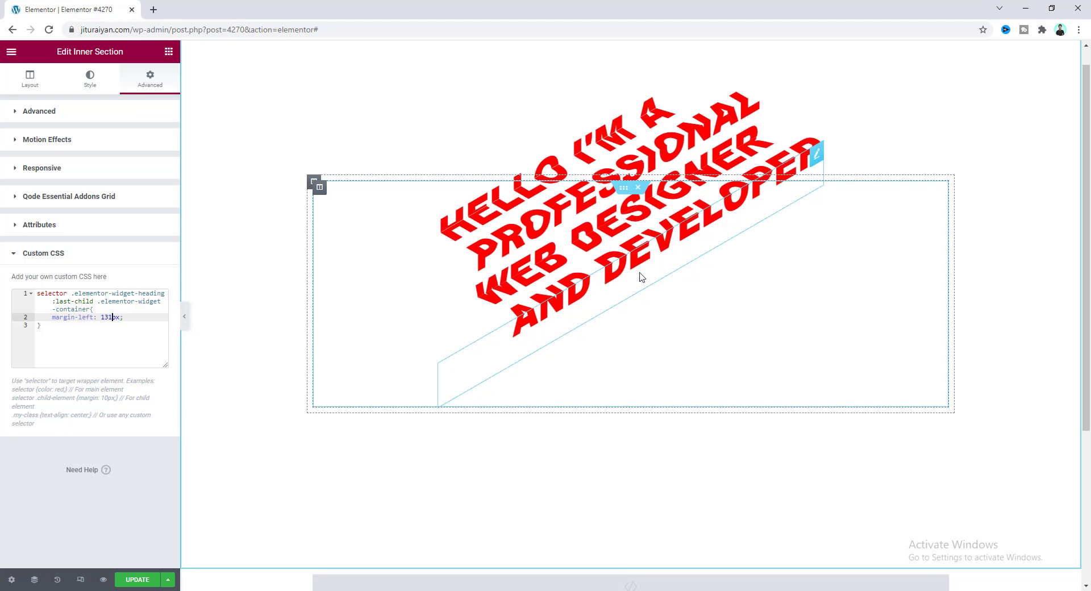
# - Restore the hover rule's translateY value to -100% in the style code of the second HTML widget
pyautogui.scroll(-4, 641, 275)
pyautogui.click(585, 396)
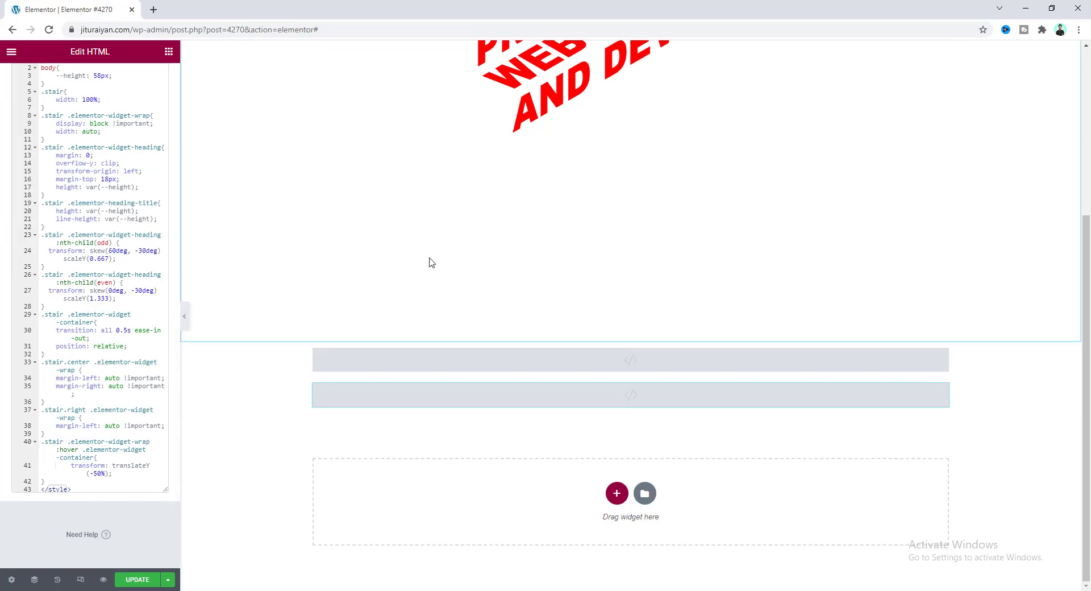
pyautogui.scroll(2, 431, 261)
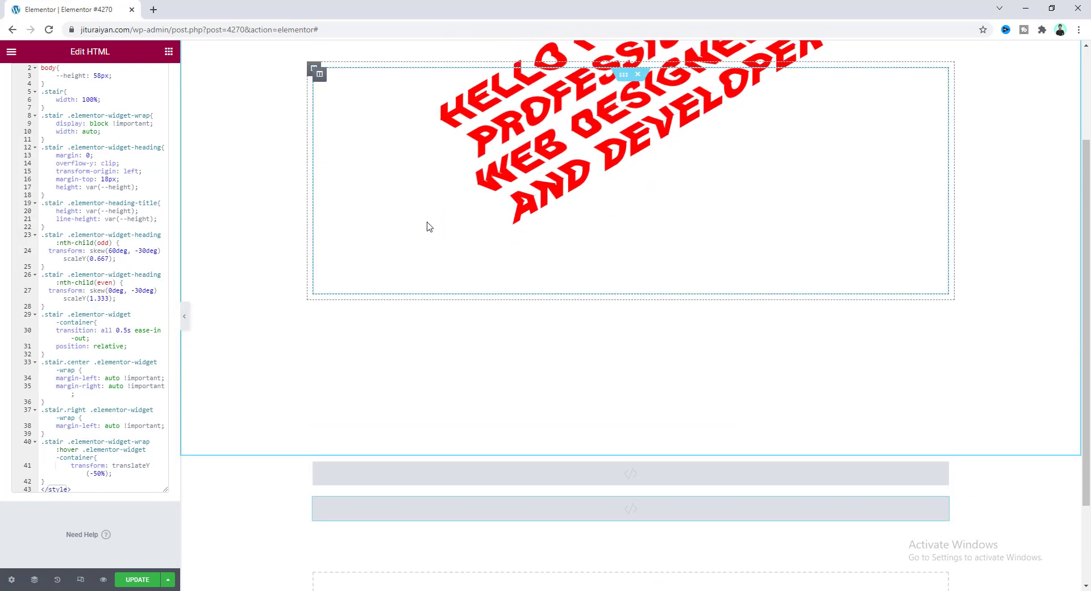
pyautogui.click(94, 474)
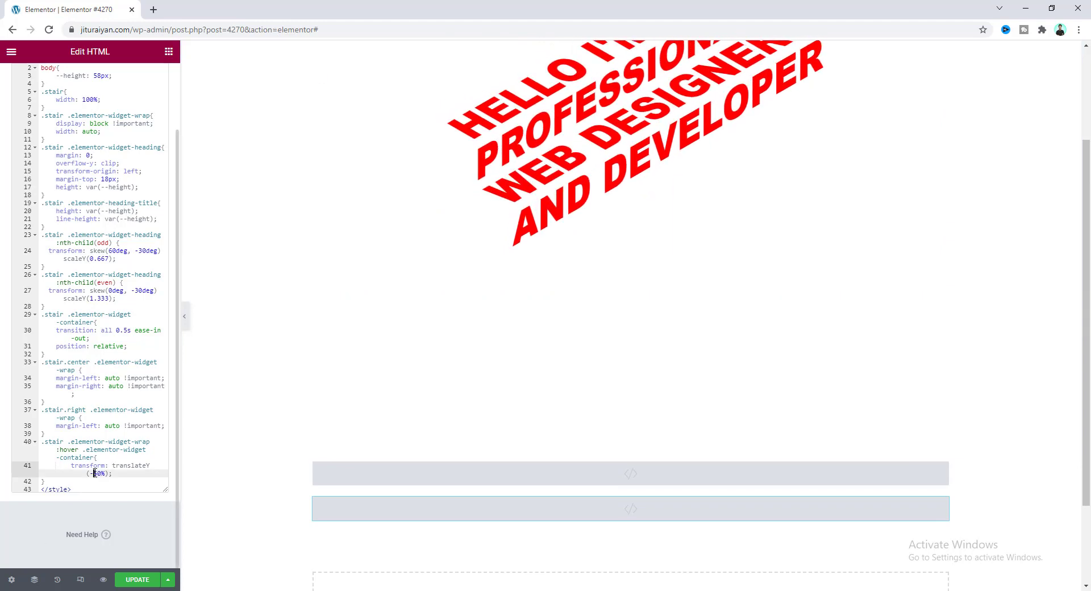
pyautogui.write('100')
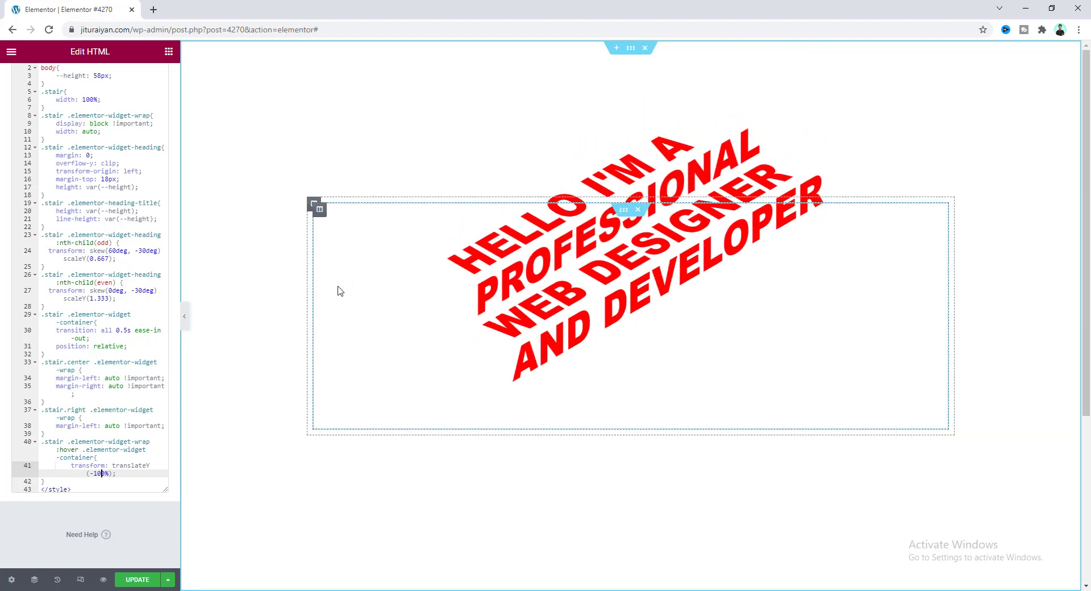
pyautogui.click(339, 245)
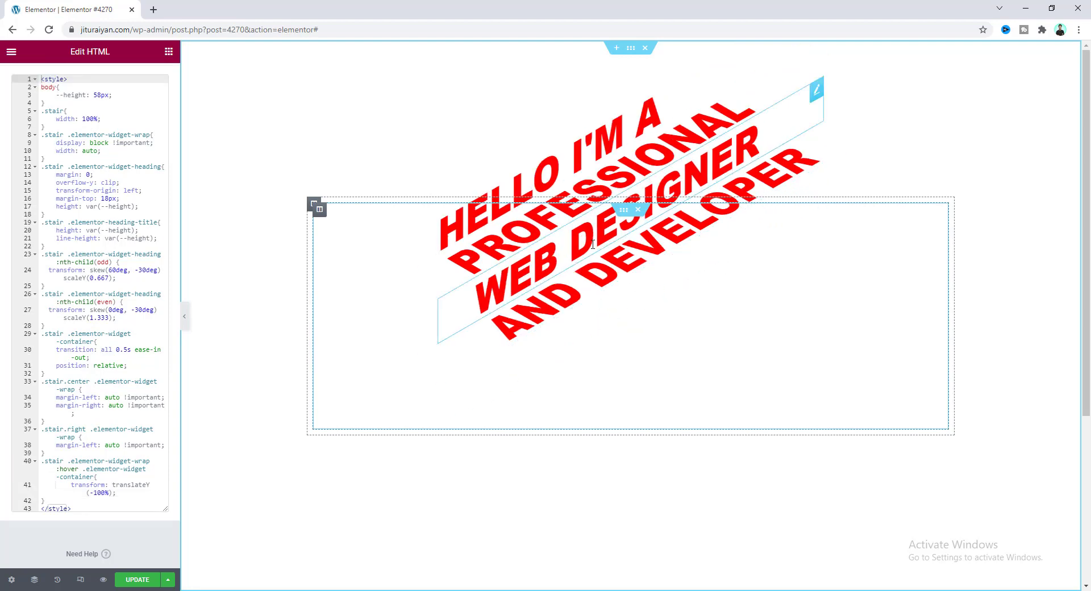
# - Give the inner column holding the headings a classic background in black, #000000
pyautogui.click(319, 210)
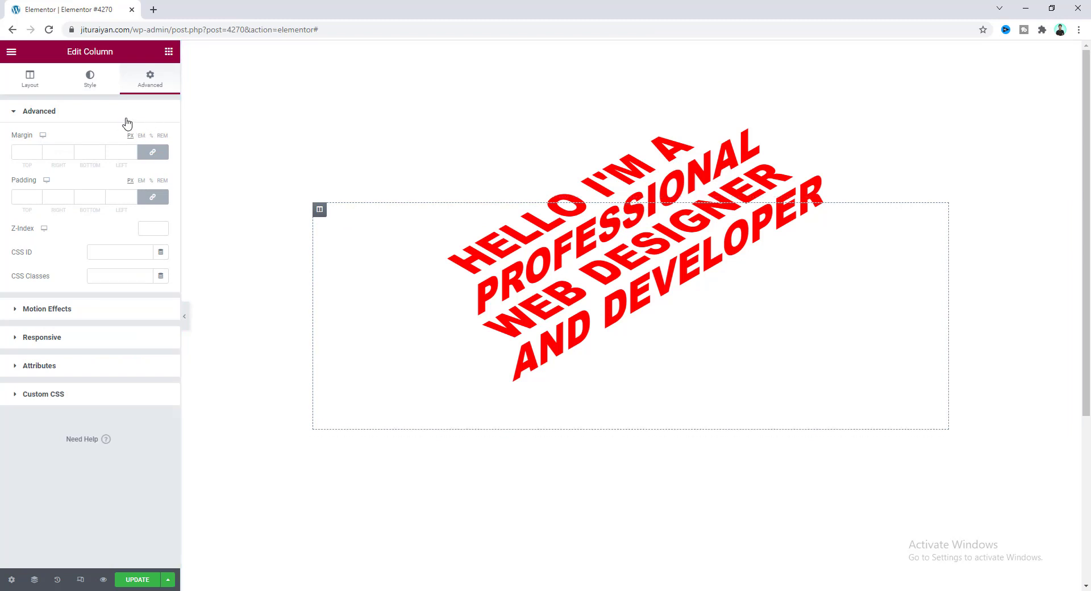
pyautogui.click(92, 84)
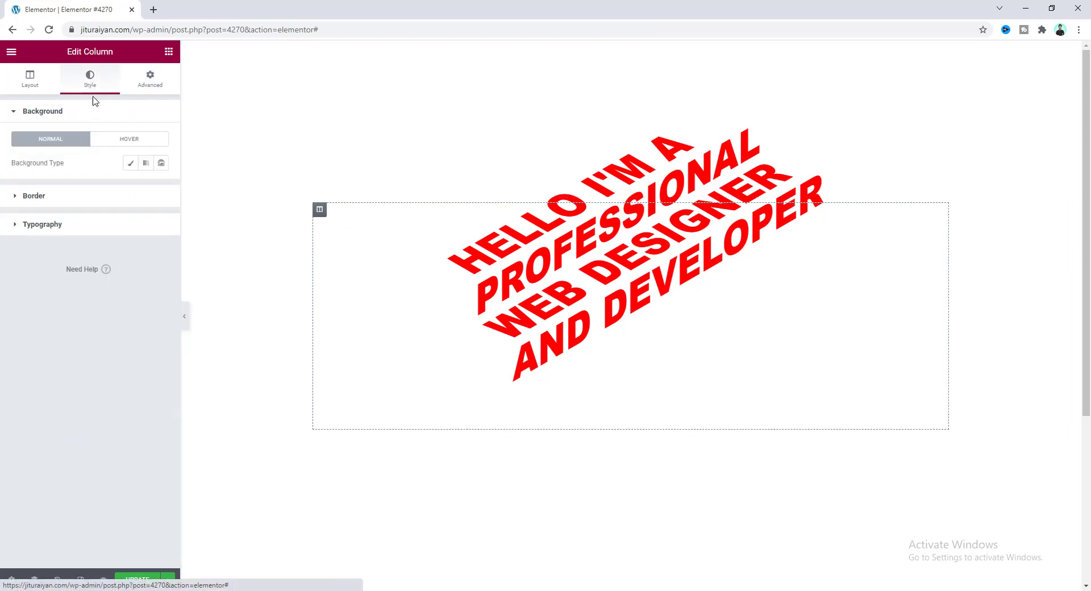
pyautogui.click(129, 164)
pyautogui.click(161, 186)
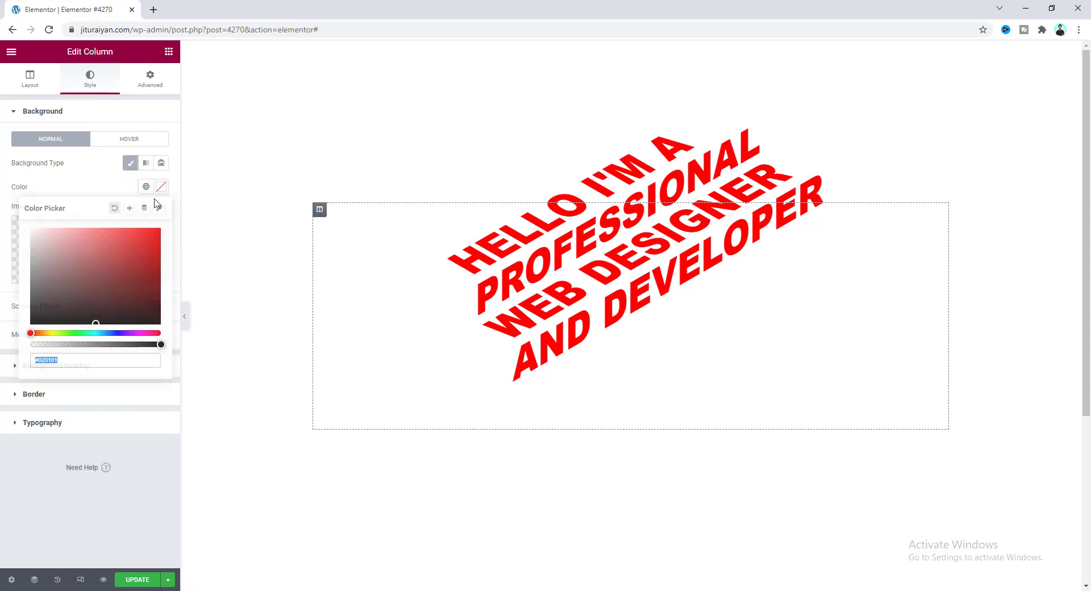
pyautogui.moveTo(91, 294); pyautogui.dragTo(30, 324)
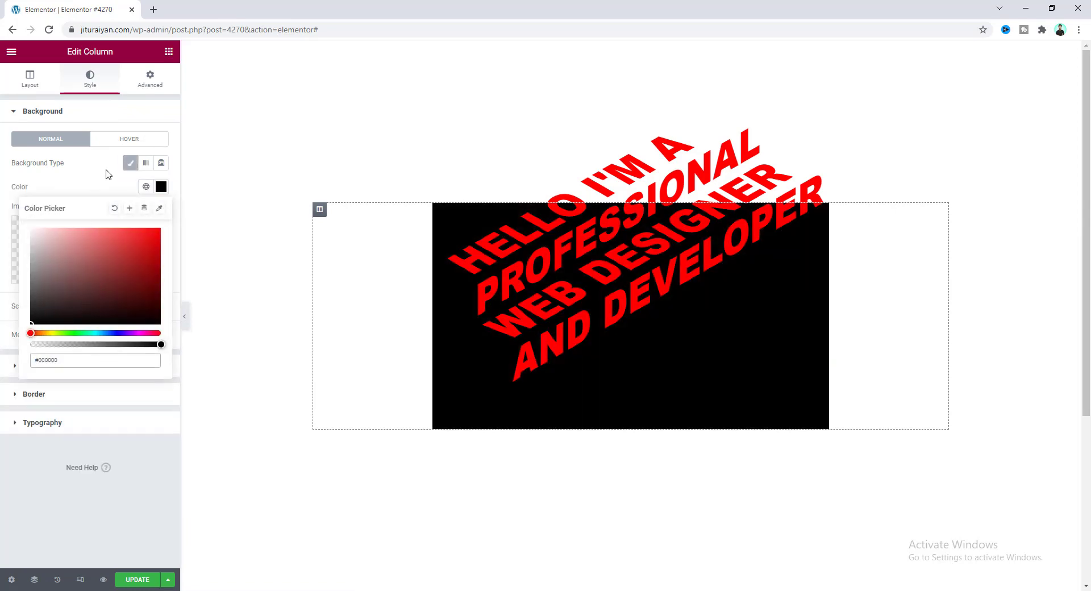
pyautogui.click(108, 174)
# - Unlink the inner column's padding values, set its top padding to 230 px, and clear its background color
pyautogui.click(149, 85)
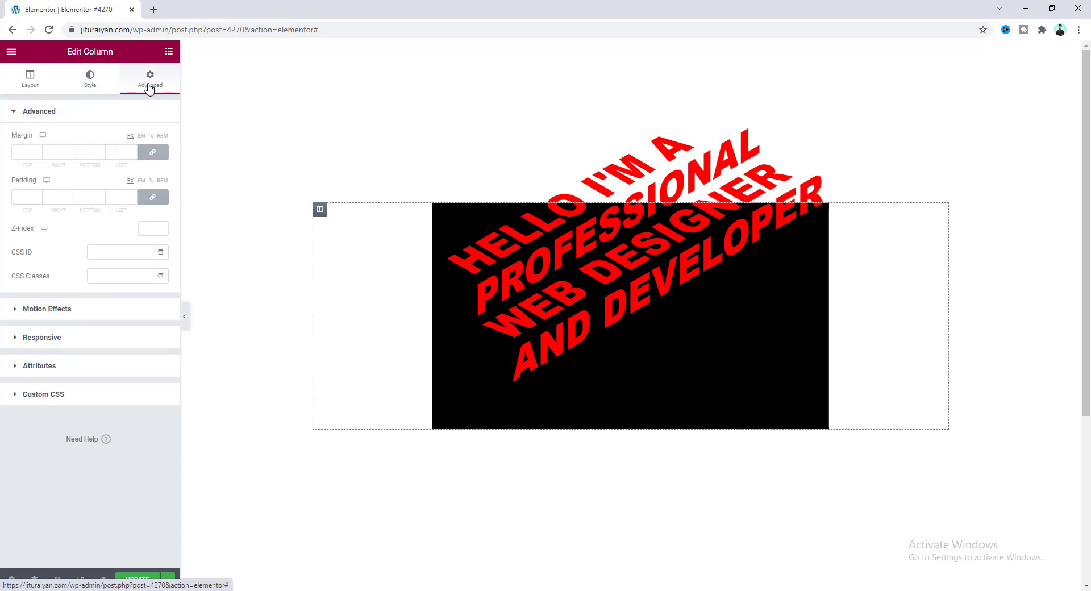
pyautogui.click(149, 198)
pyautogui.click(23, 197)
pyautogui.write('230')
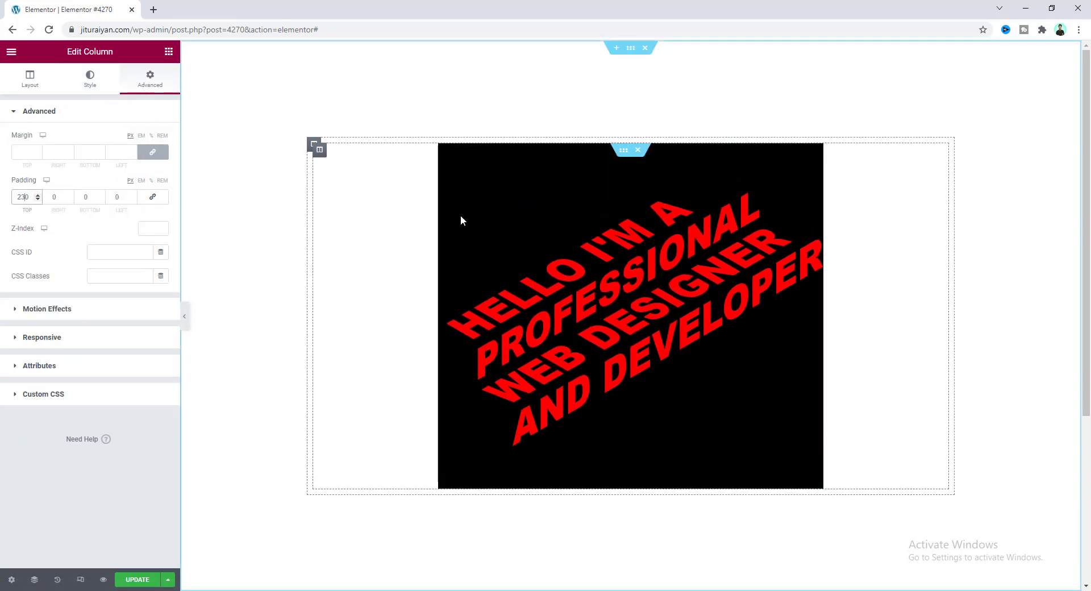
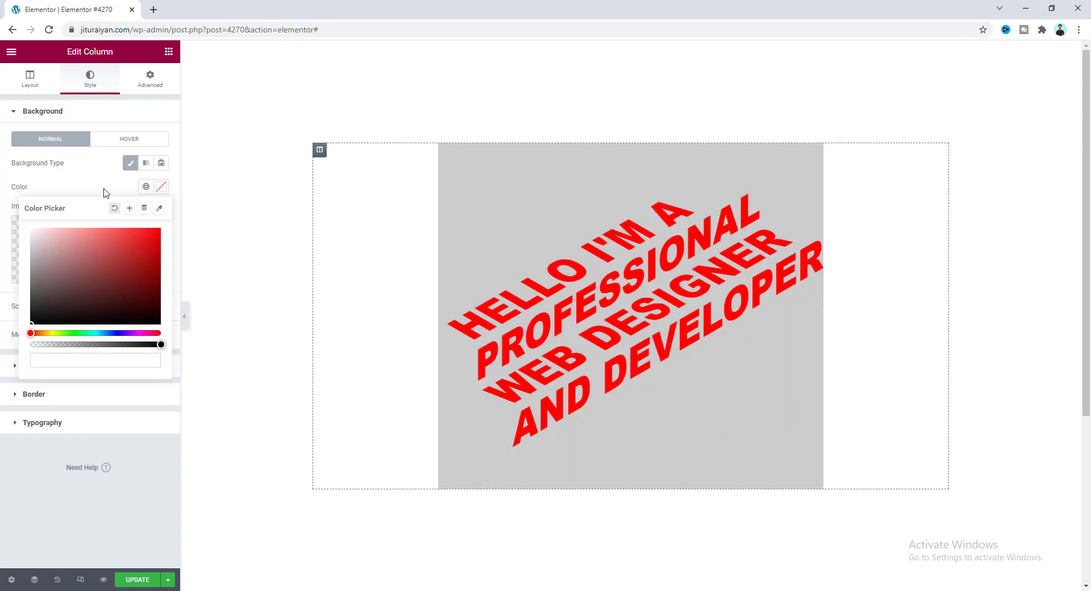
pyautogui.click(291, 310)
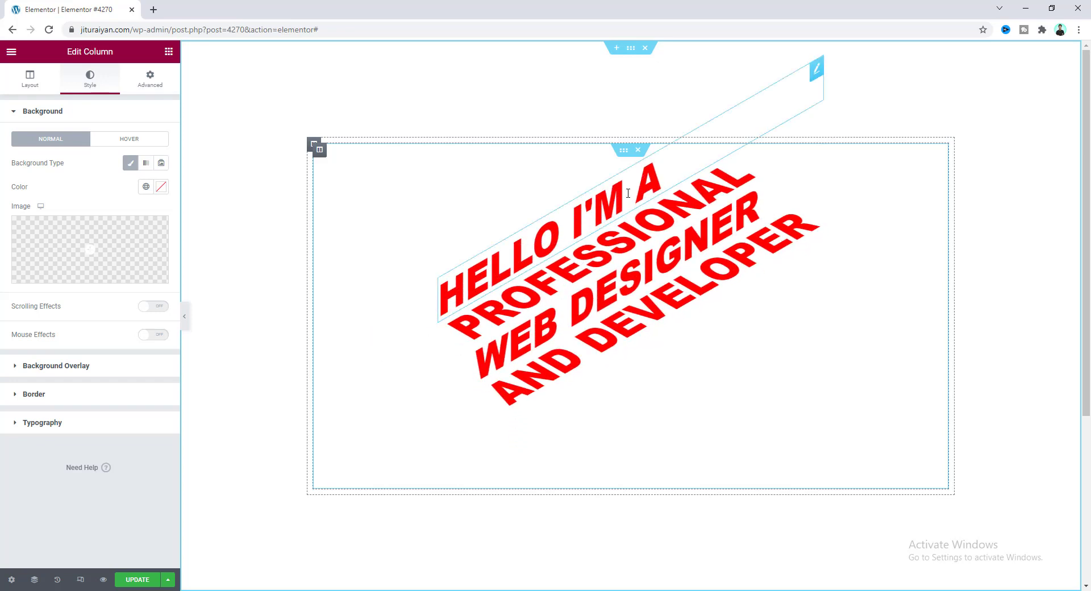
# - Set the font size of the first heading, "Hello I'm a", to 40 px
pyautogui.click(657, 171)
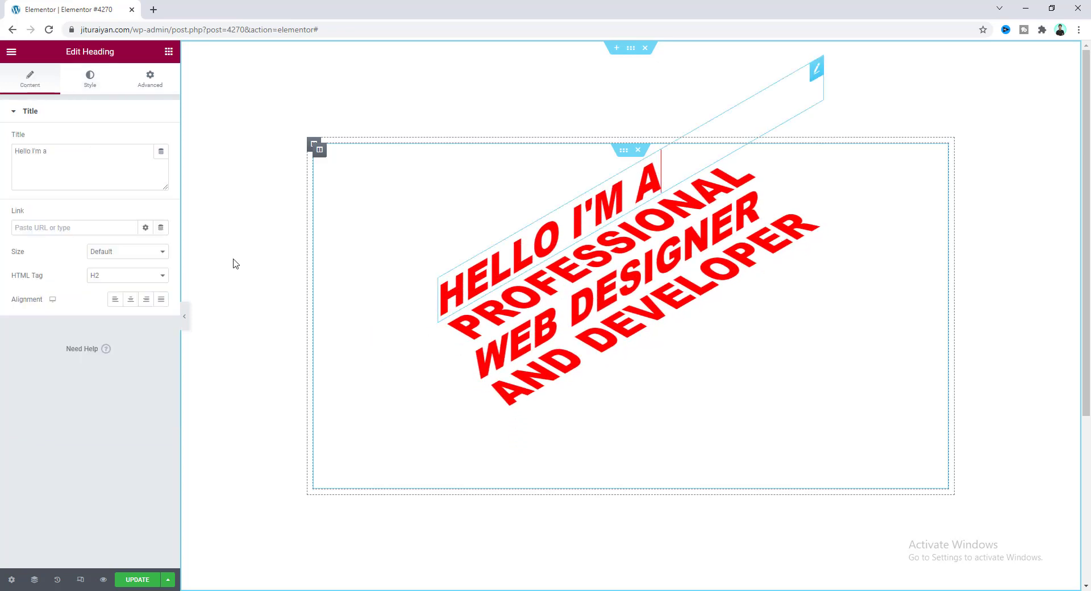
pyautogui.click(90, 80)
pyautogui.click(161, 163)
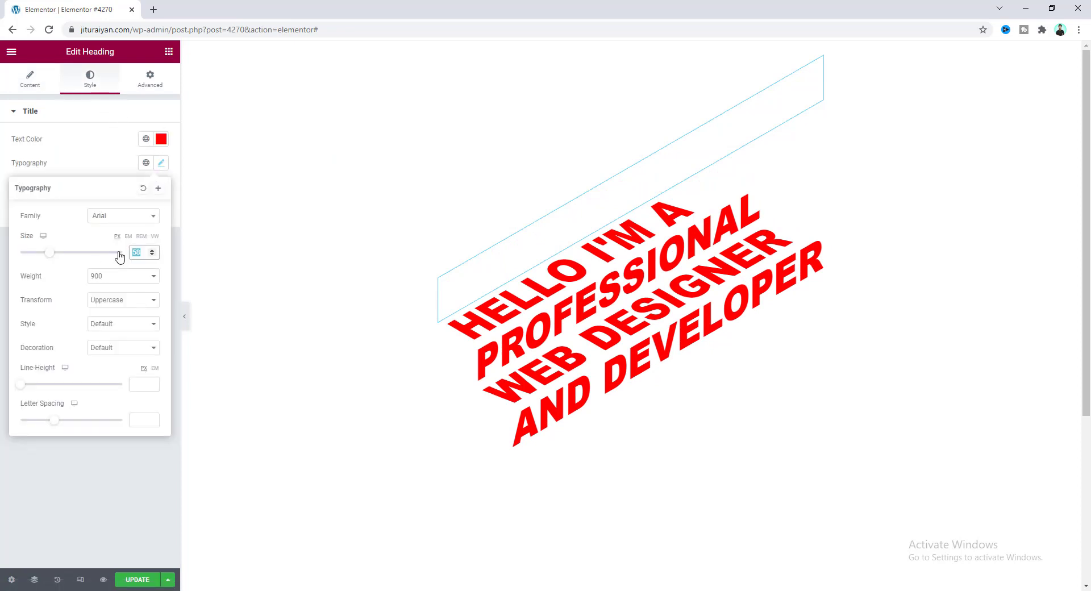
pyautogui.write('40')
pyautogui.doubleClick(137, 252)
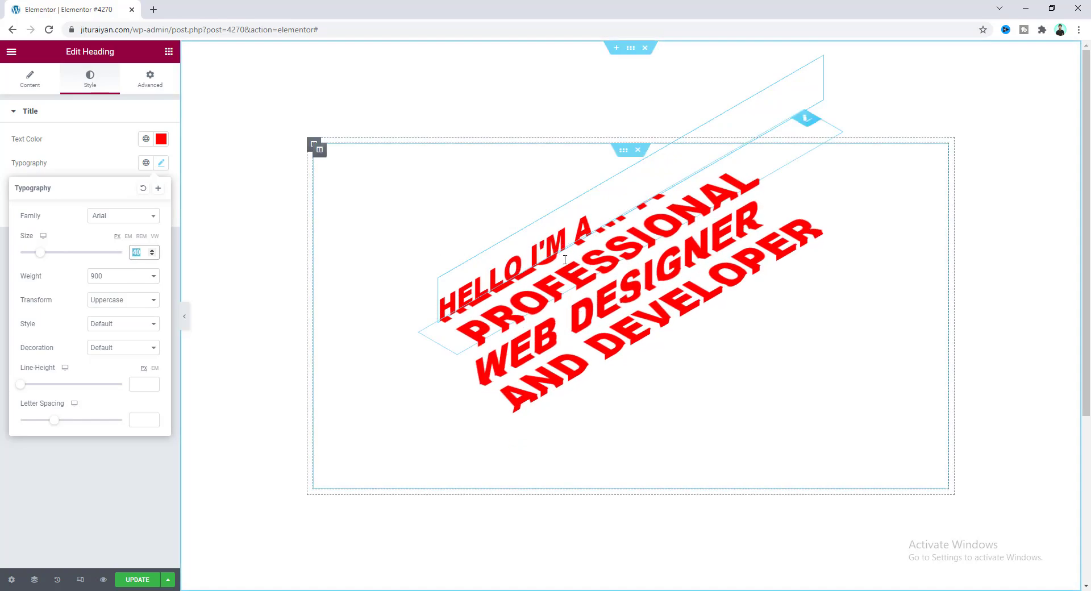
pyautogui.hotkey('ctrl', 'z')
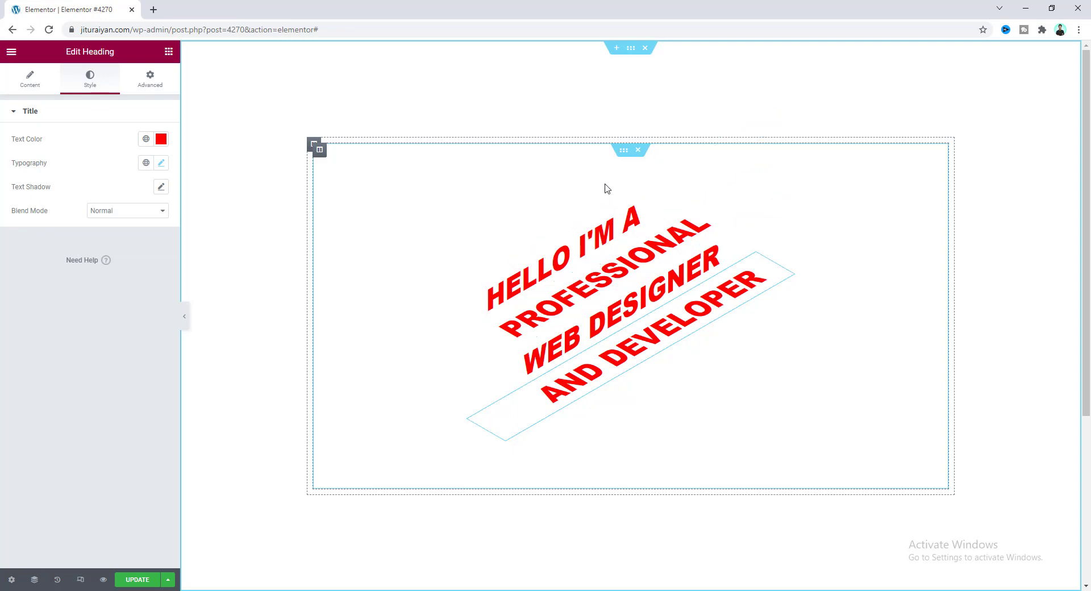
# - Add rules above the inner section's existing custom CSS: "selector" with --height: 58px and "selector .elementor-widget-heading" with margin-top: 18px
pyautogui.click(623, 153)
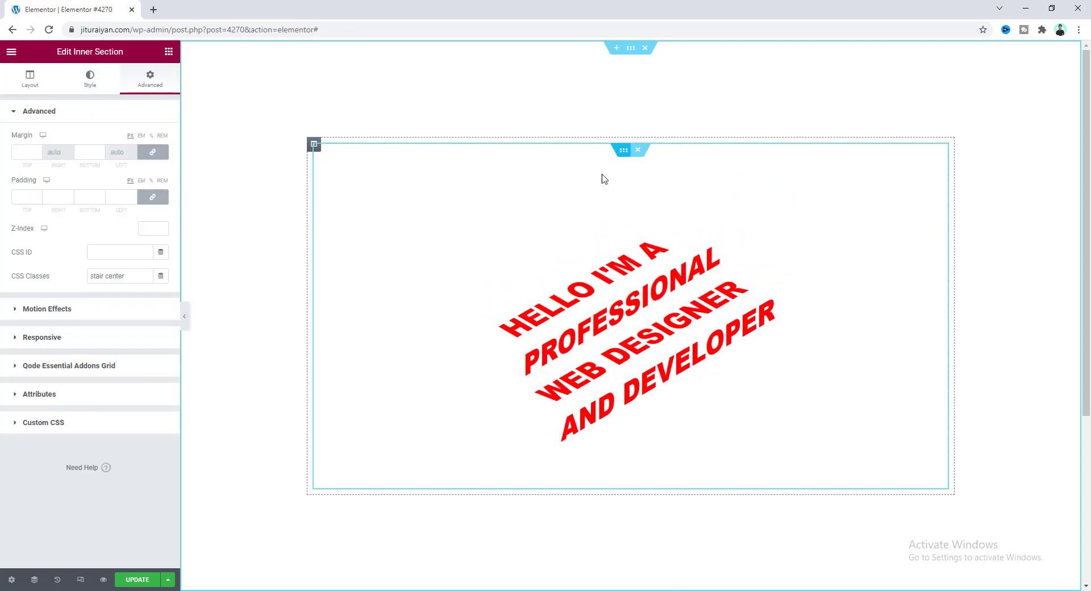
pyautogui.click(98, 424)
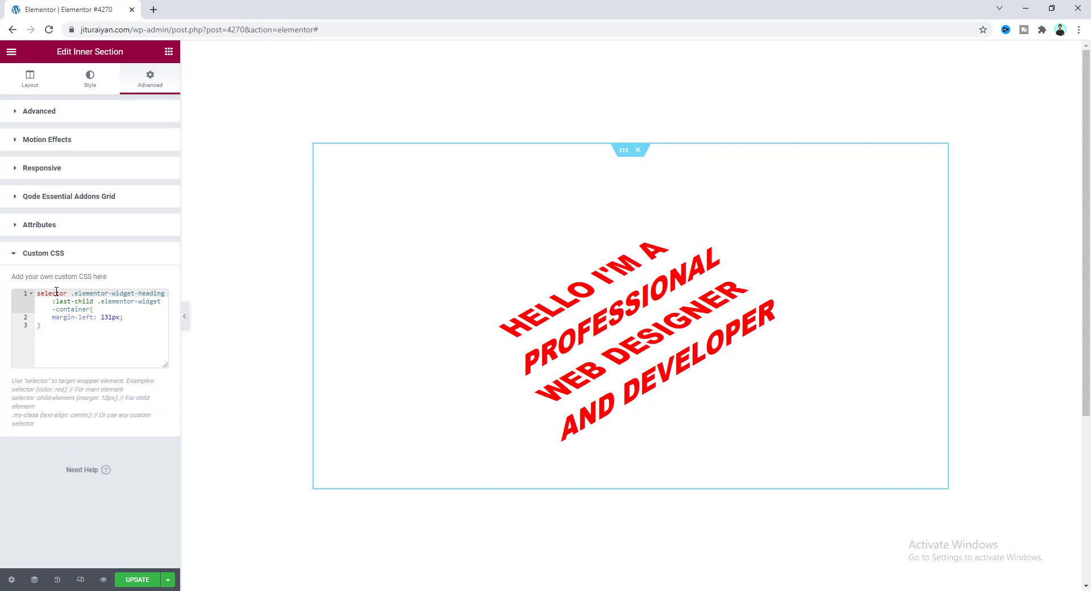
pyautogui.press('Return')
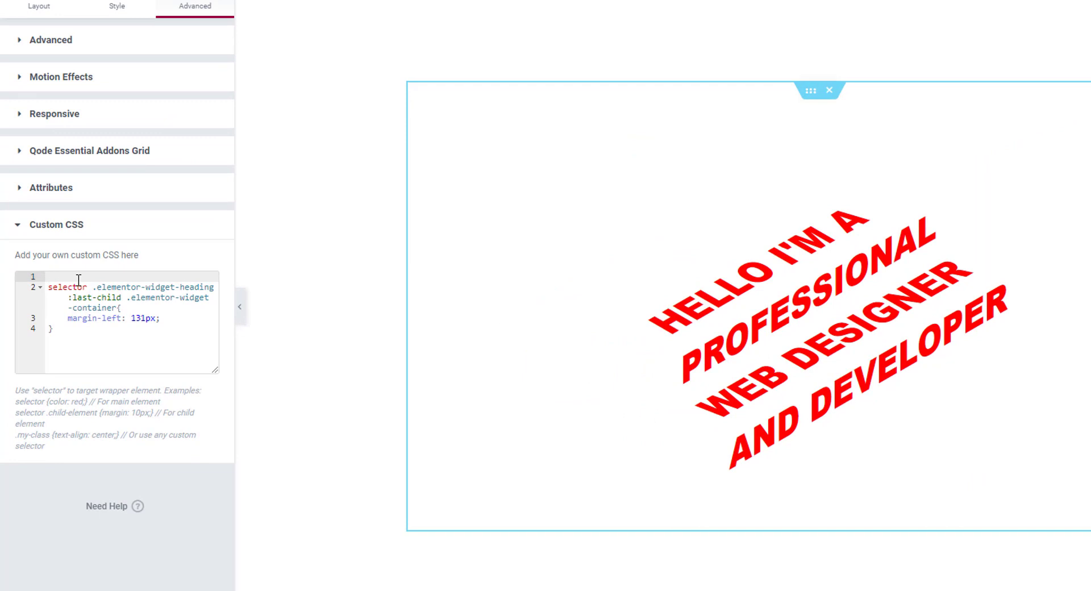
pyautogui.write('selector{     --height: 58px; } selector .elementor-widget-heading{     margin-top: 18px; }')
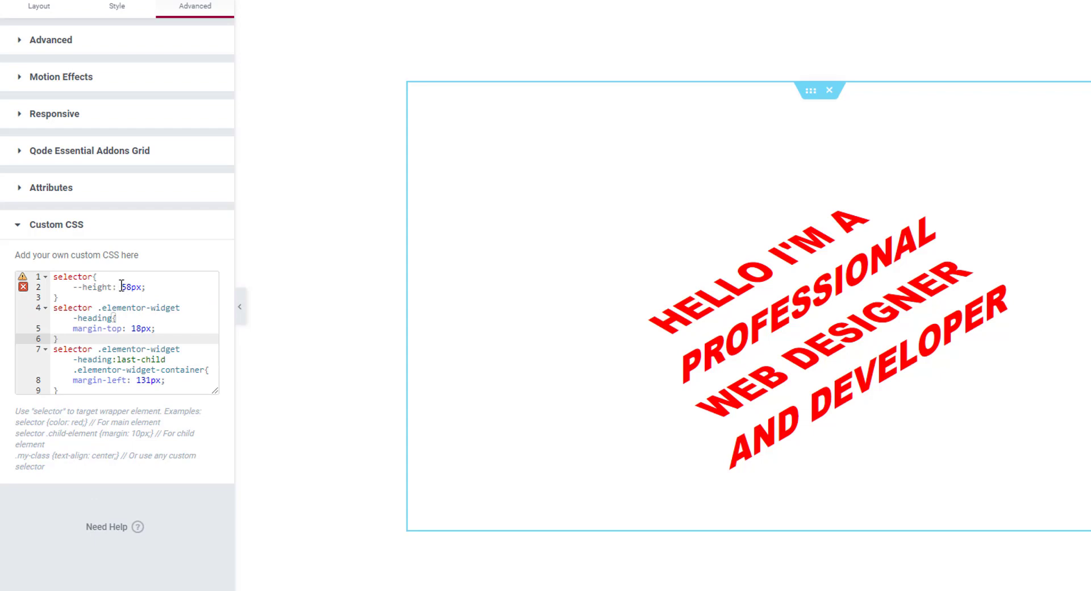
# - Set the --height variable in the inner section's custom CSS to 40px
pyautogui.click(146, 287)
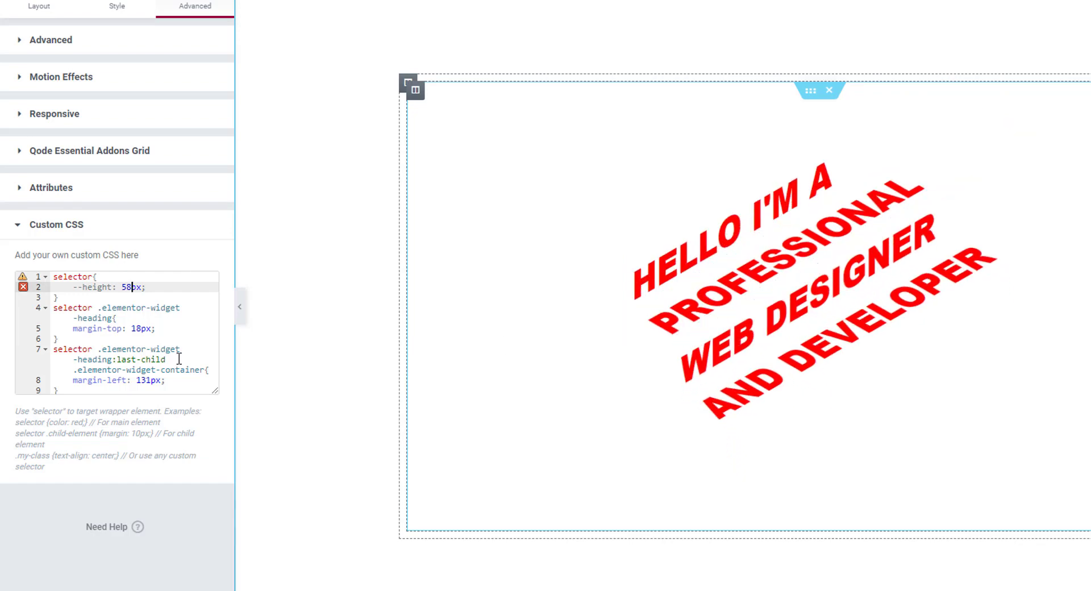
pyautogui.moveTo(122, 287); pyautogui.dragTo(133, 286)
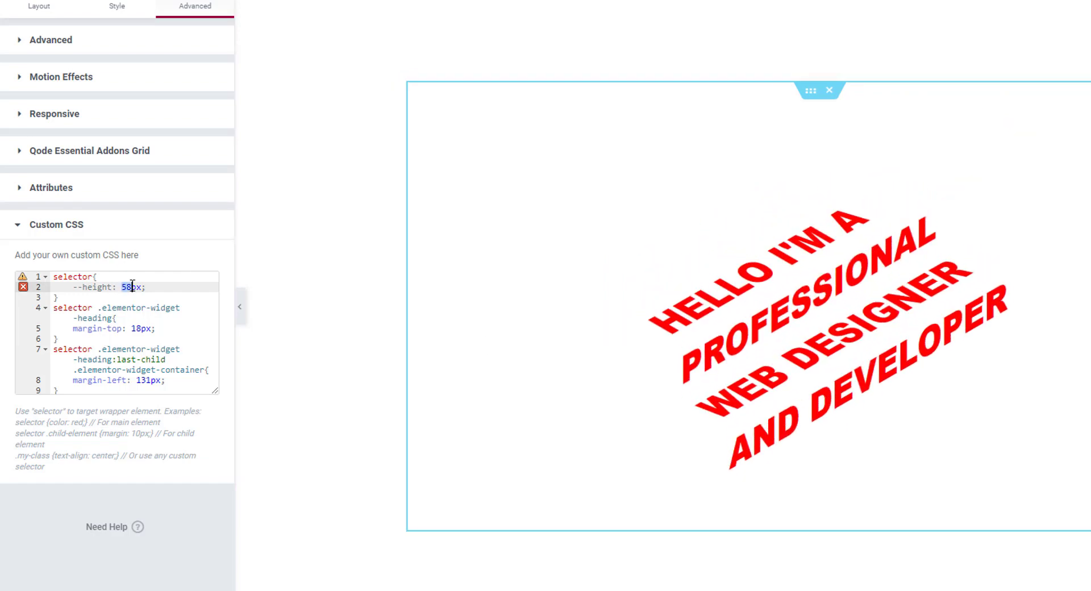
pyautogui.write('40')
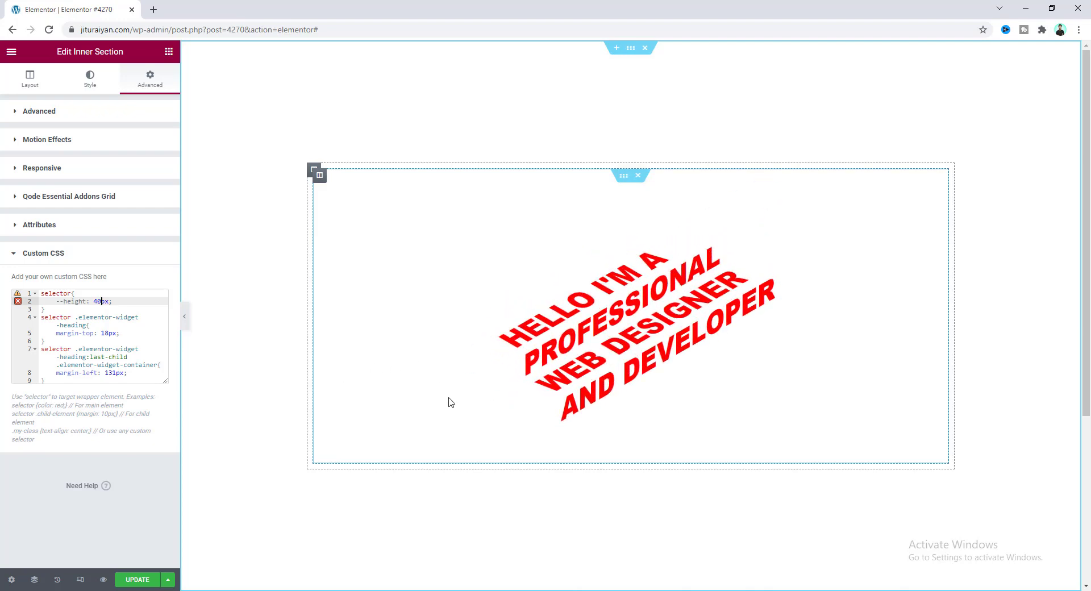
# - Change the hover rule's translateY value to -50% in the style code of the second HTML widget
pyautogui.scroll(-4, 449, 401)
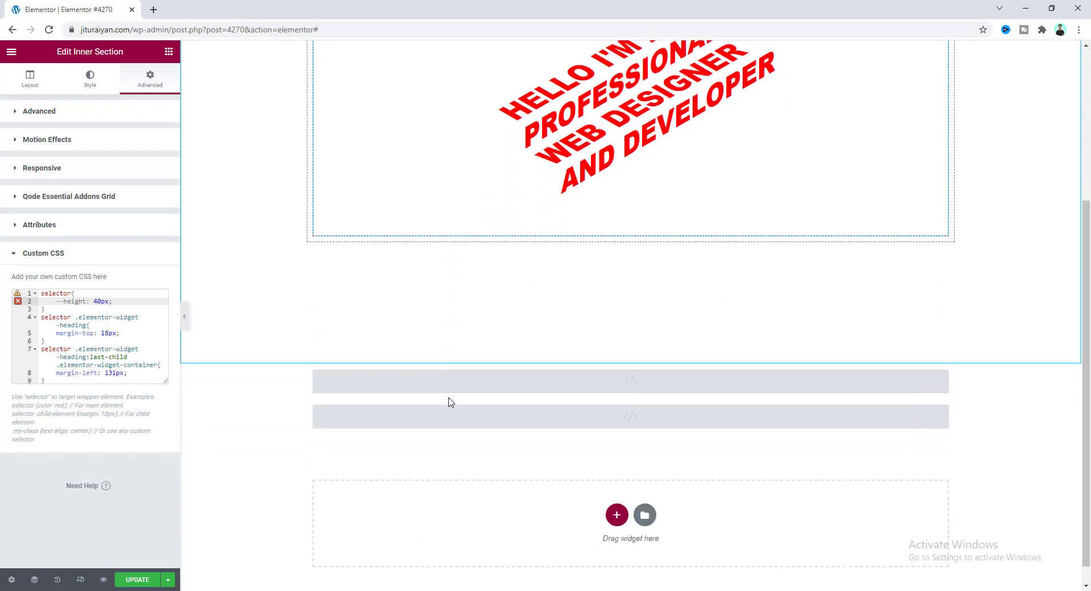
pyautogui.click(540, 421)
pyautogui.scroll(-2, 96, 501)
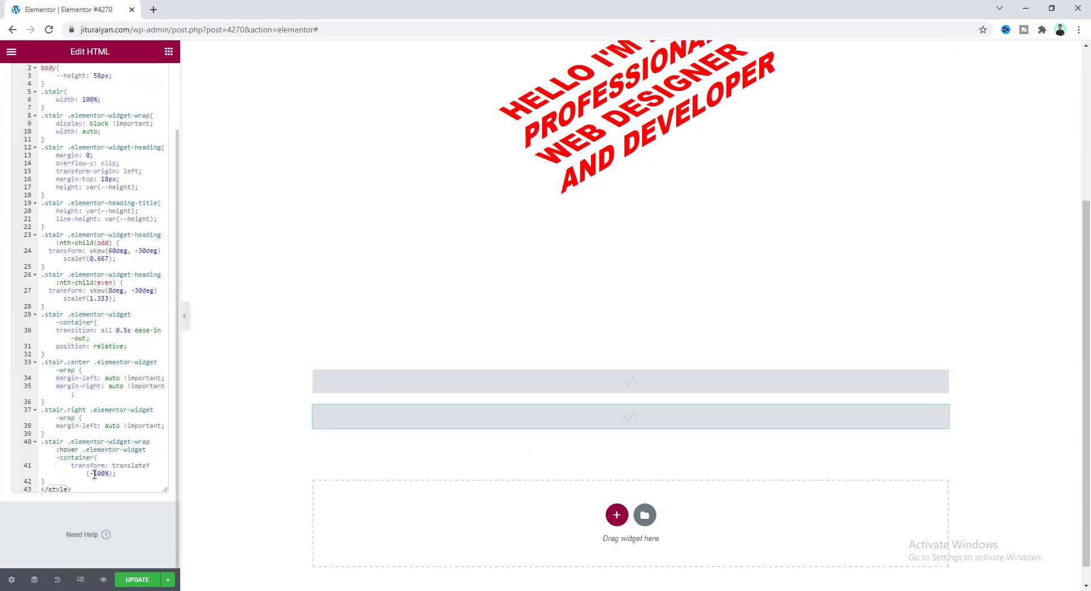
pyautogui.moveTo(94, 475); pyautogui.dragTo(100, 474)
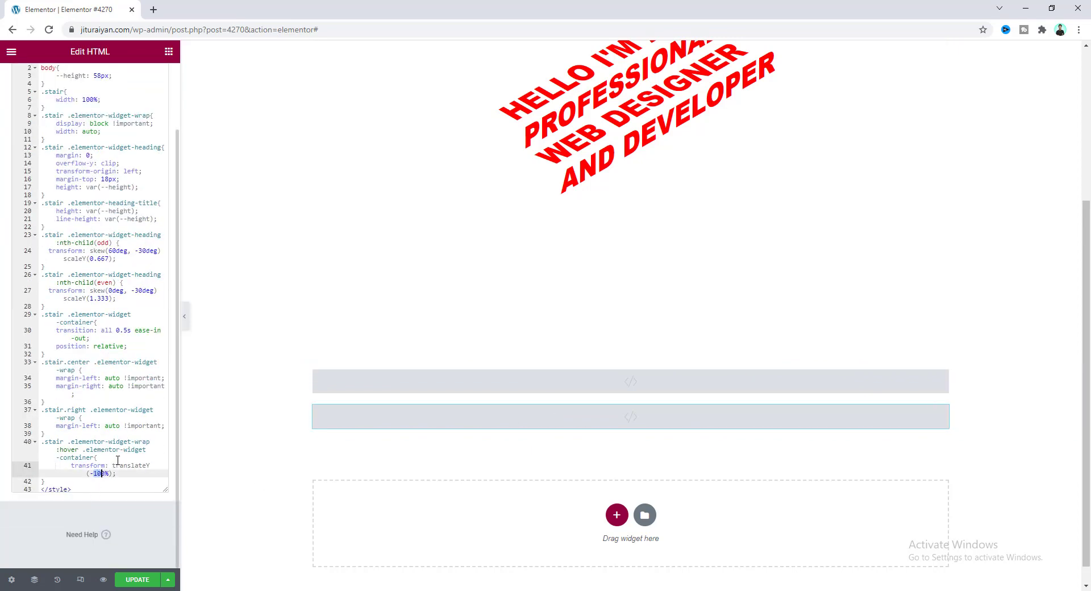
pyautogui.write('5')
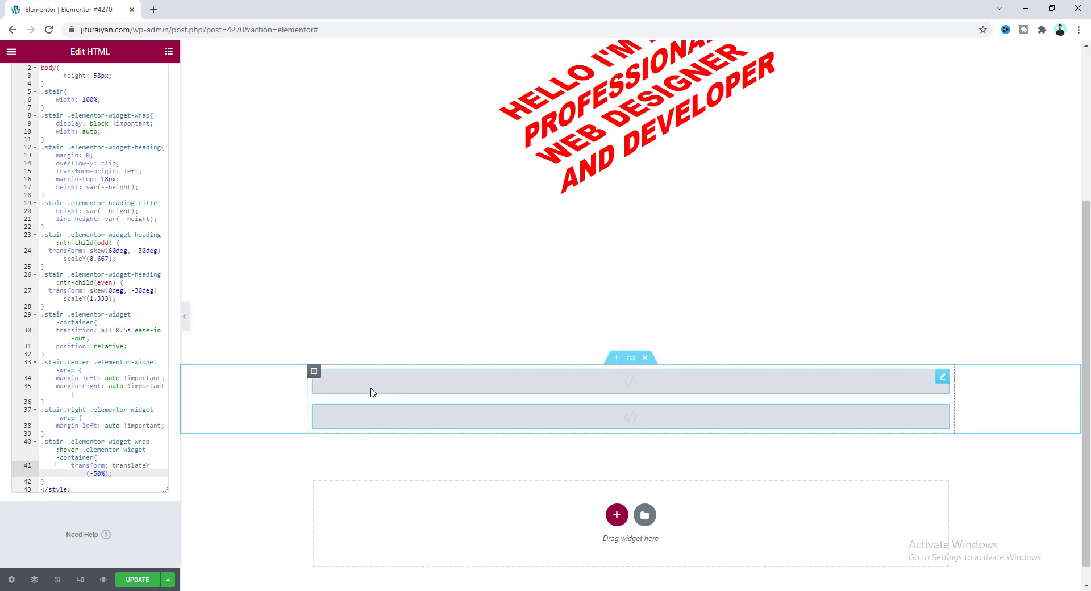
# - Set the heading rule's margin-top to 11px in the inner section's custom CSS
pyautogui.scroll(3, 372, 393)
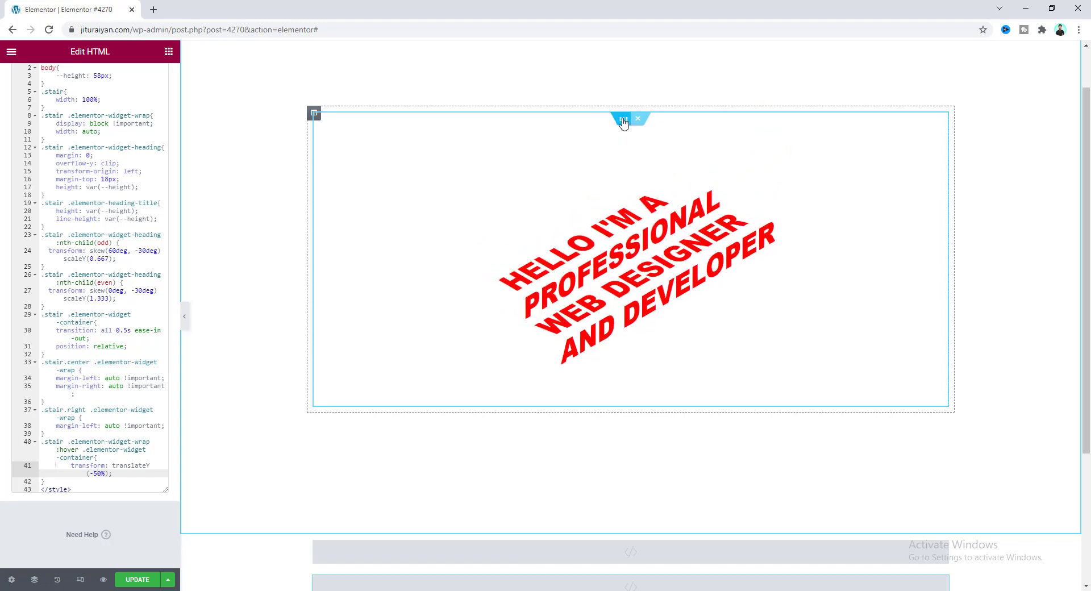
pyautogui.click(242, 396)
pyautogui.click(124, 427)
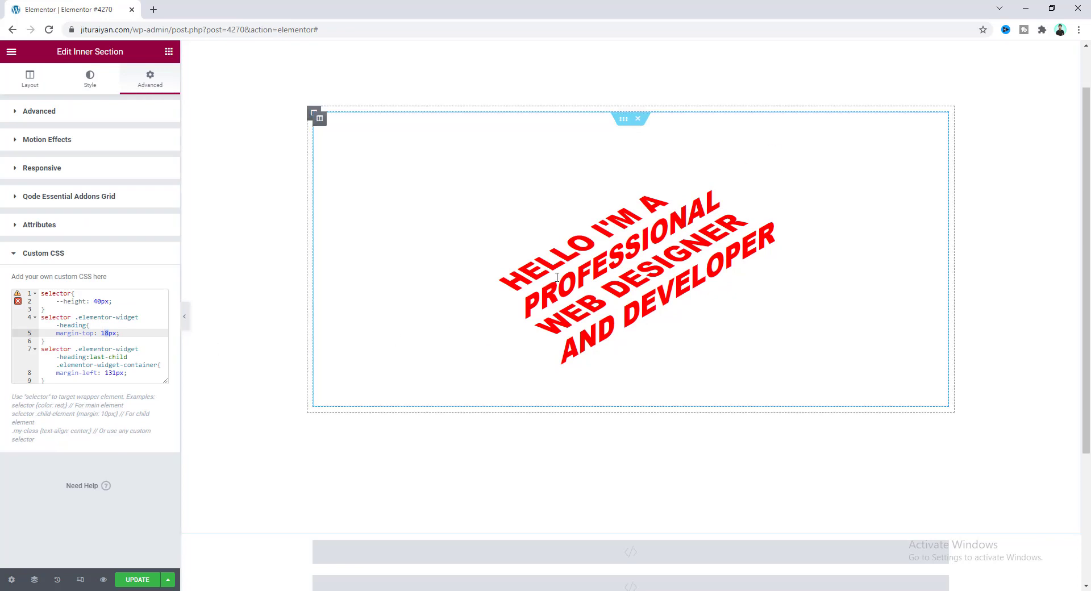
pyautogui.write('1')
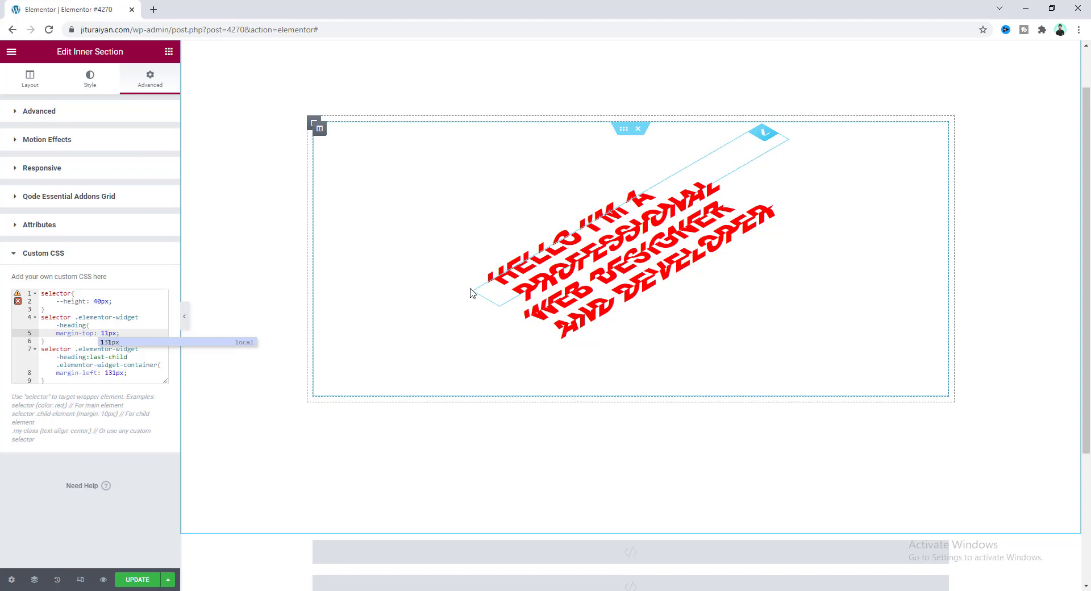
# - Reduce the second heading's left margin to 23 px
pyautogui.click(762, 133)
pyautogui.click(150, 78)
pyautogui.click(129, 152)
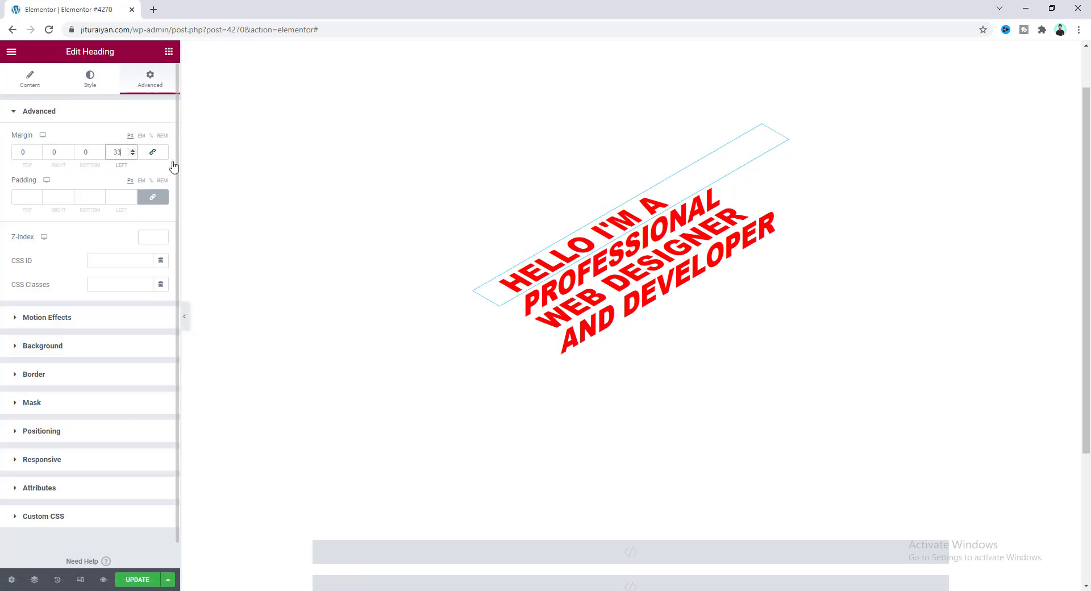
pyautogui.press('Down')
pyautogui.press('Down')
pyautogui.press('Down')
pyautogui.press('Down')
pyautogui.press('Down')
pyautogui.press('Down')
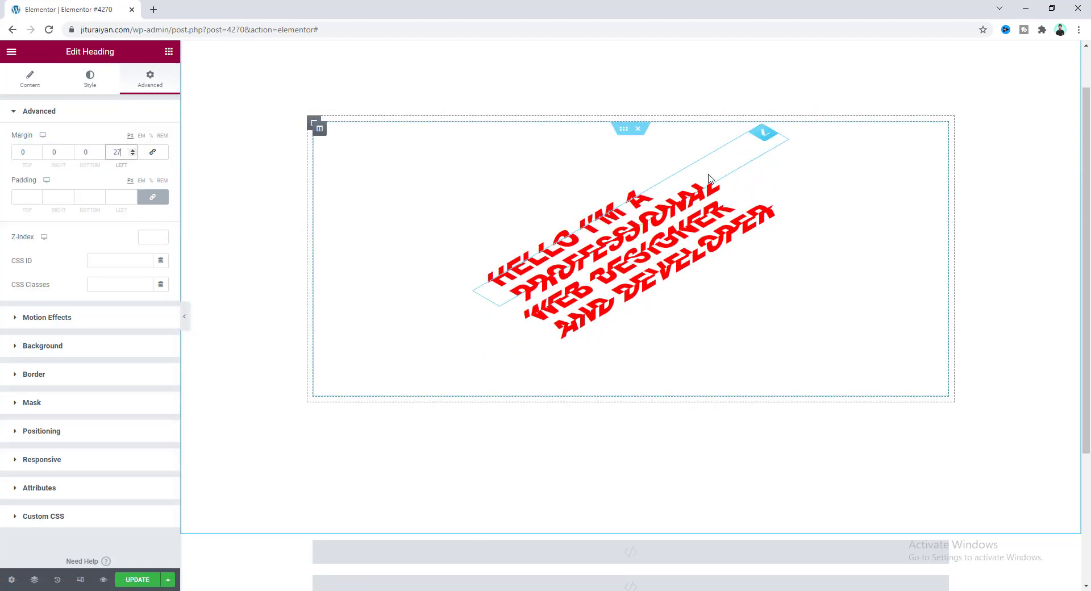
pyautogui.press('Down')
pyautogui.press('Down')
pyautogui.press('Down')
pyautogui.press('Down')
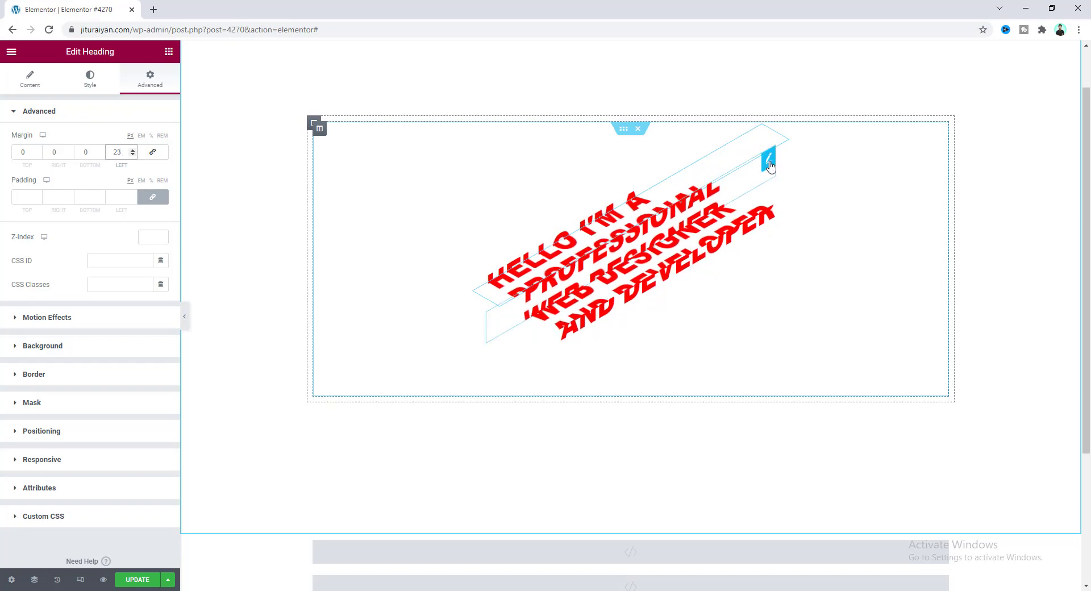
# - Reduce the third heading's left margin to 46 px
pyautogui.click(770, 166)
pyautogui.click(150, 80)
pyautogui.click(127, 156)
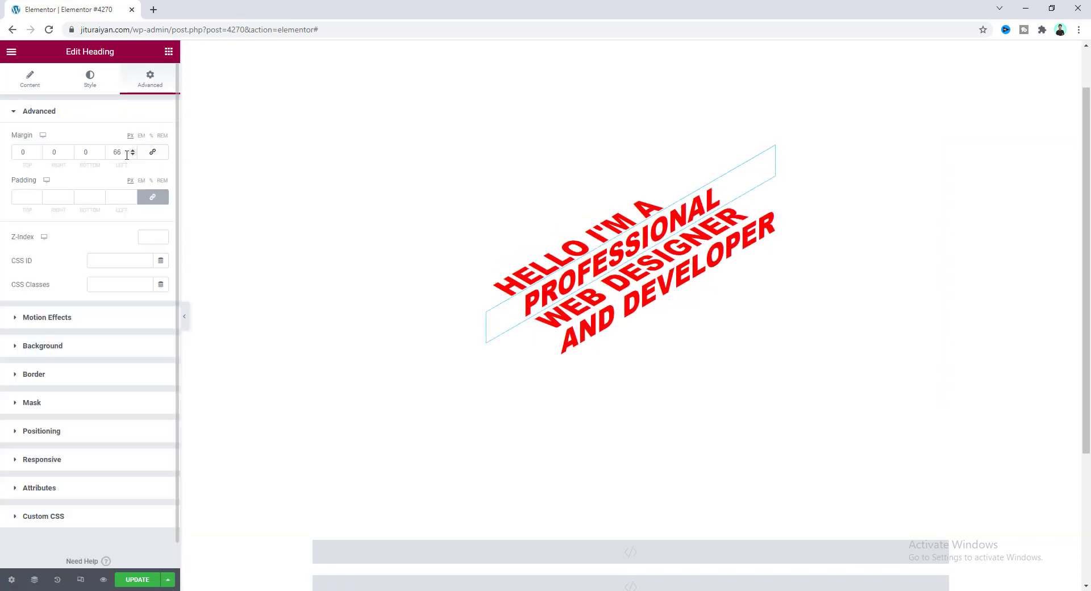
pyautogui.press('Down')
pyautogui.press('Down')
pyautogui.press('Down')
pyautogui.press('Down')
pyautogui.press('Down')
pyautogui.press('Down')
pyautogui.press('Down')
pyautogui.press('Down')
pyautogui.press('Down')
pyautogui.press('Down')
pyautogui.press('Down')
pyautogui.press('Down')
pyautogui.press('Down')
pyautogui.press('Down')
pyautogui.press('Down')
pyautogui.press('Down')
pyautogui.press('Down')
pyautogui.press('Down')
pyautogui.press('Down')
pyautogui.press('Down')
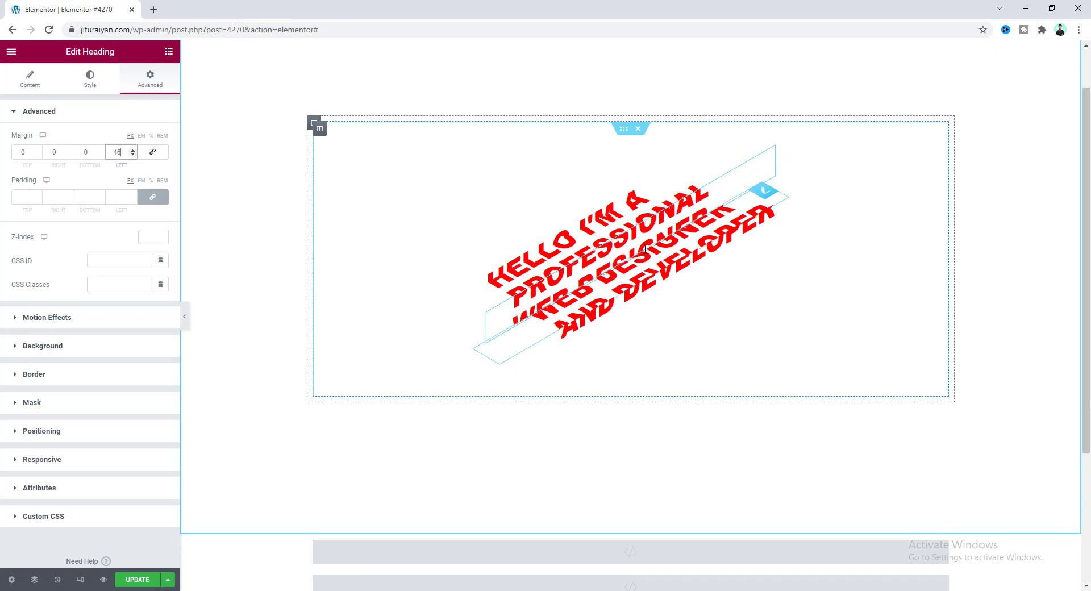
# - Set the fourth heading's left margin to 69 px
pyautogui.click(763, 191)
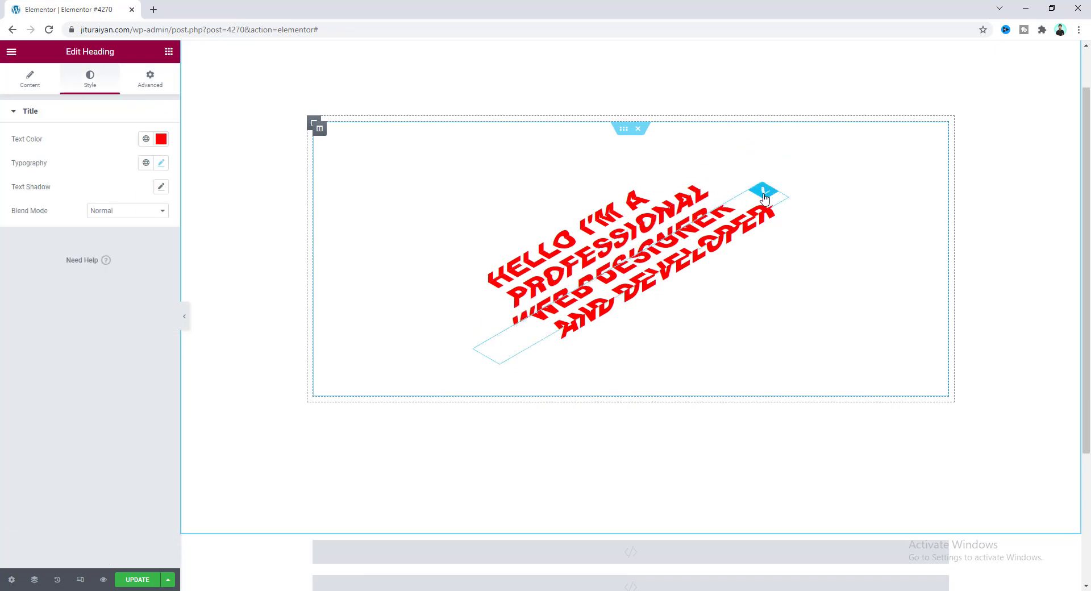
pyautogui.click(150, 78)
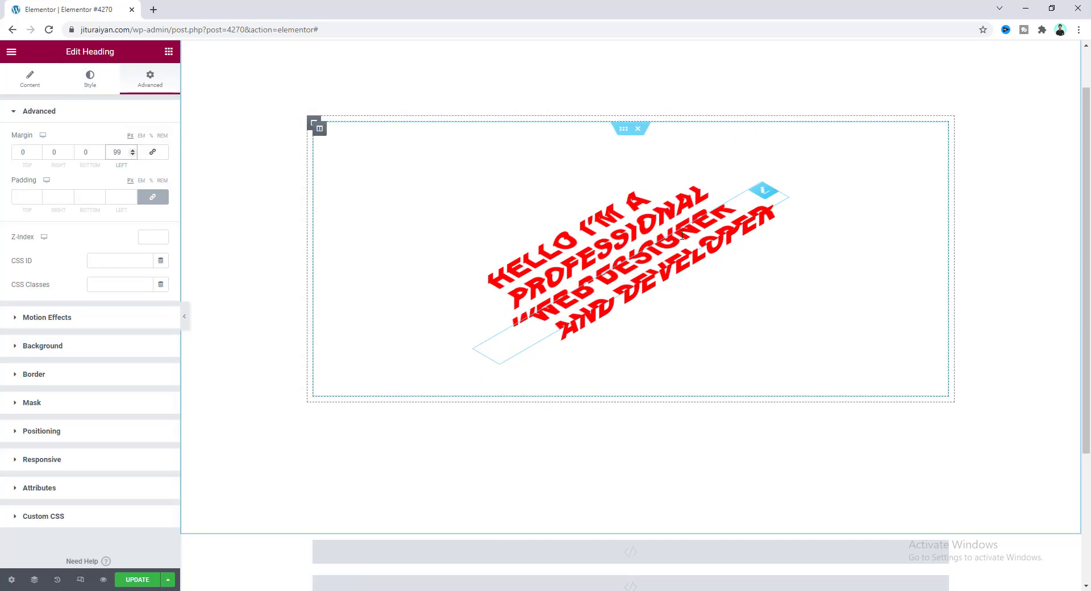
pyautogui.press('BackSpace')
pyautogui.press('BackSpace')
pyautogui.write('69')
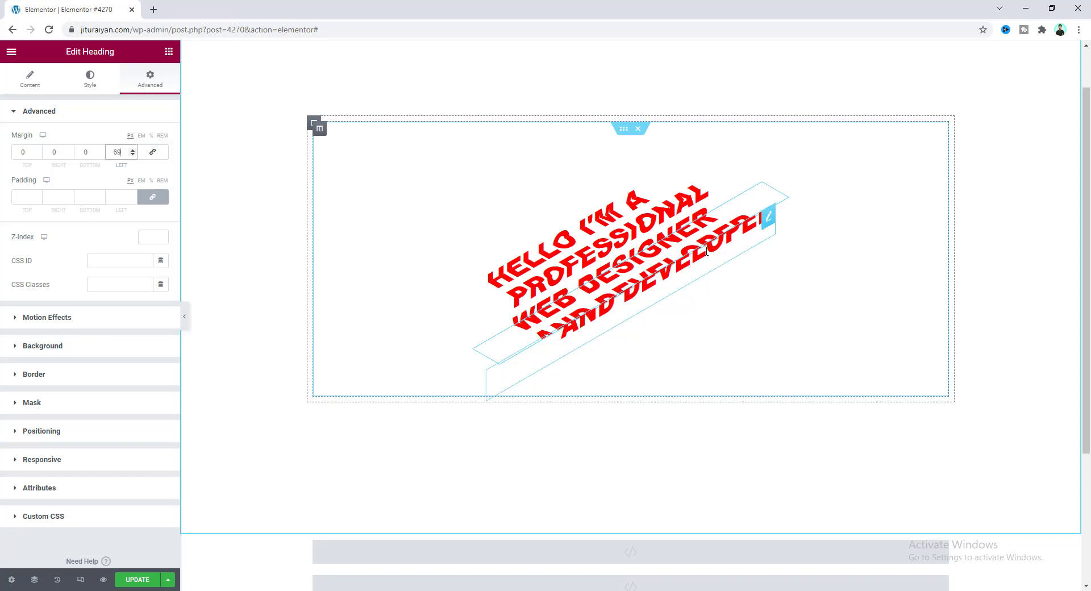
# - Set the last-child heading rule's margin-left to 91px in the inner section's custom CSS
pyautogui.click(624, 131)
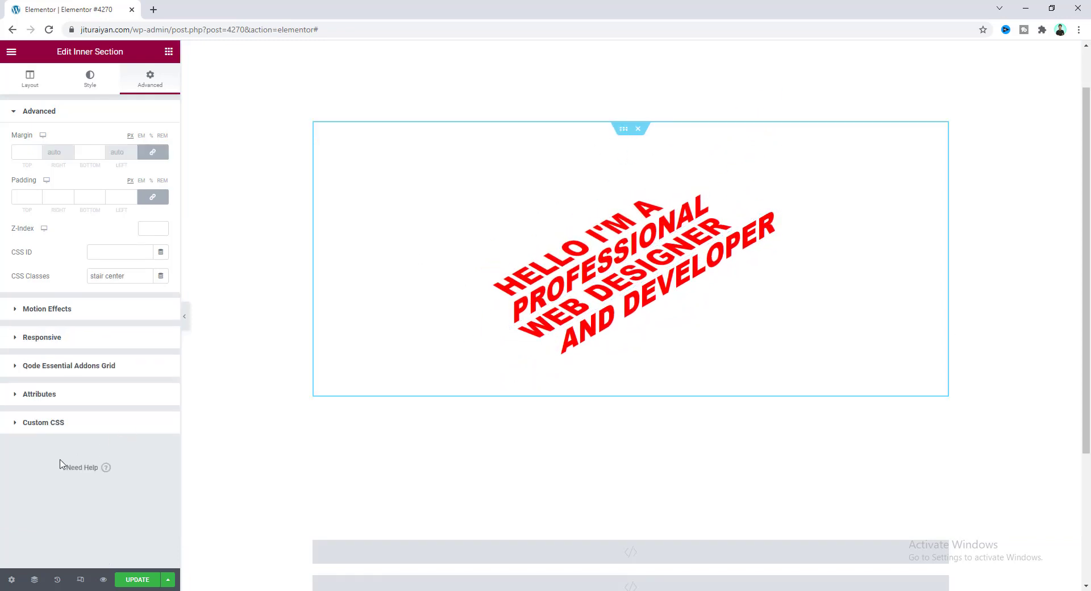
pyautogui.click(82, 431)
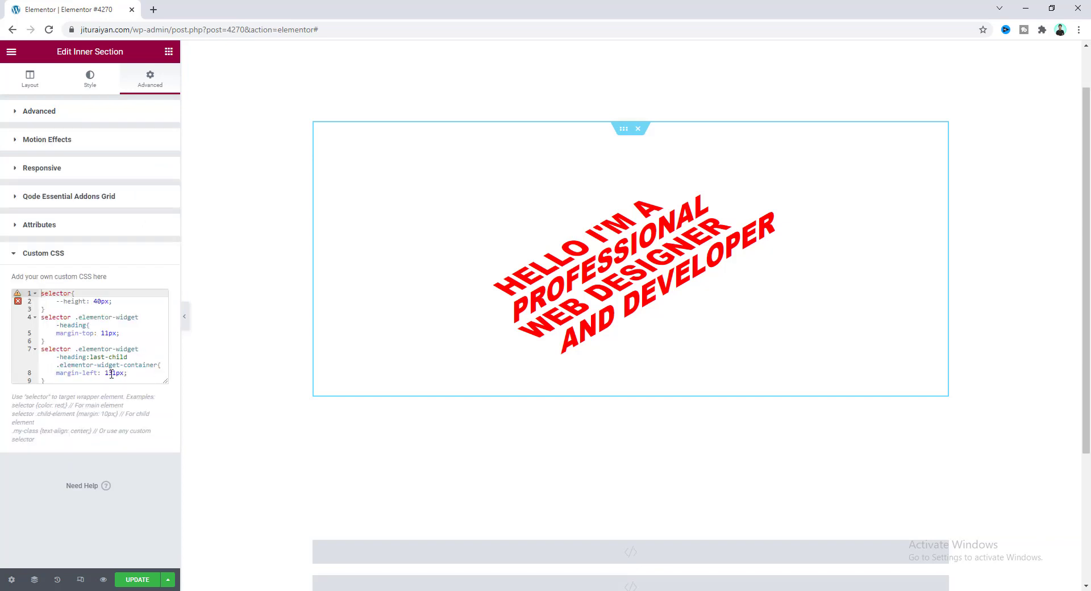
pyautogui.click(116, 373)
pyautogui.press('BackSpace')
pyautogui.press('BackSpace')
pyautogui.press('BackSpace')
pyautogui.write('91')
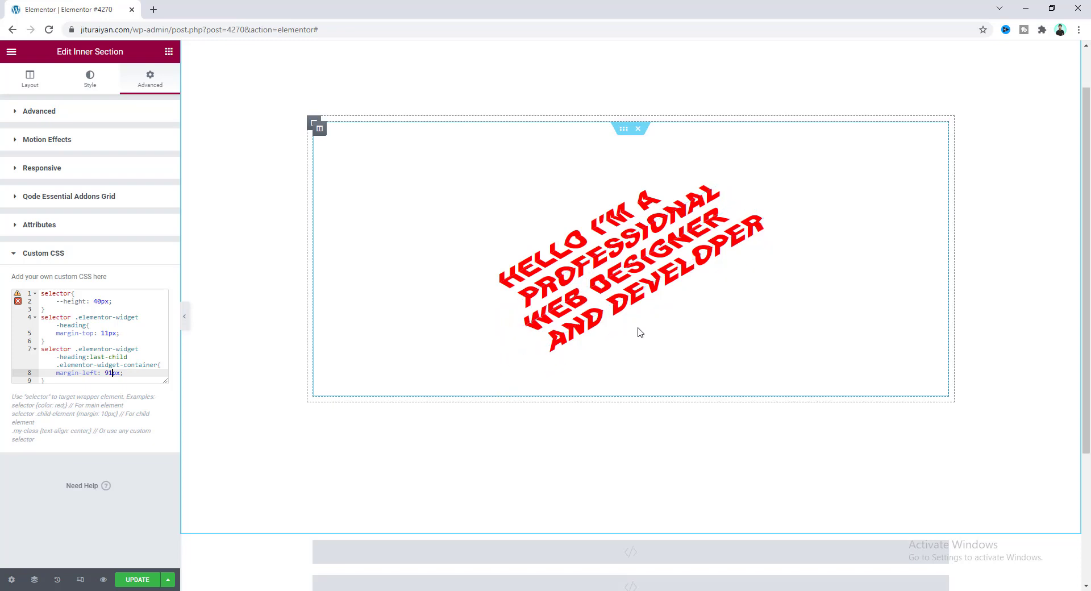
# - Set the hover rule's translateY value back to -100% in the second HTML widget's style code
pyautogui.scroll(-2, 639, 335)
pyautogui.click(604, 475)
pyautogui.click(100, 551)
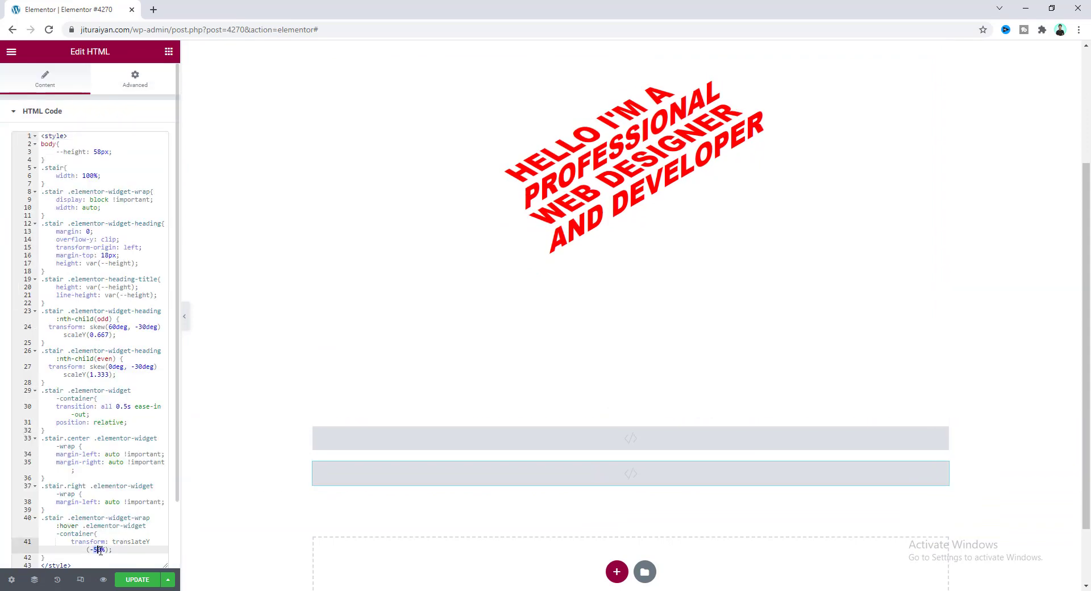
pyautogui.write('100')
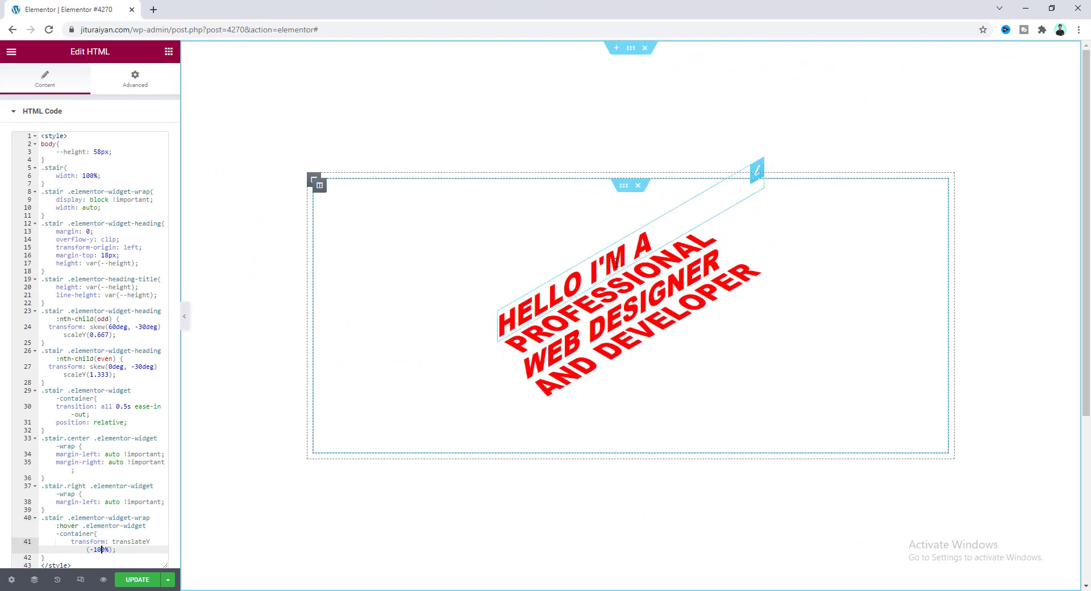
# - Review the first heading's typography settings and the inner section's custom CSS values
pyautogui.click(660, 235)
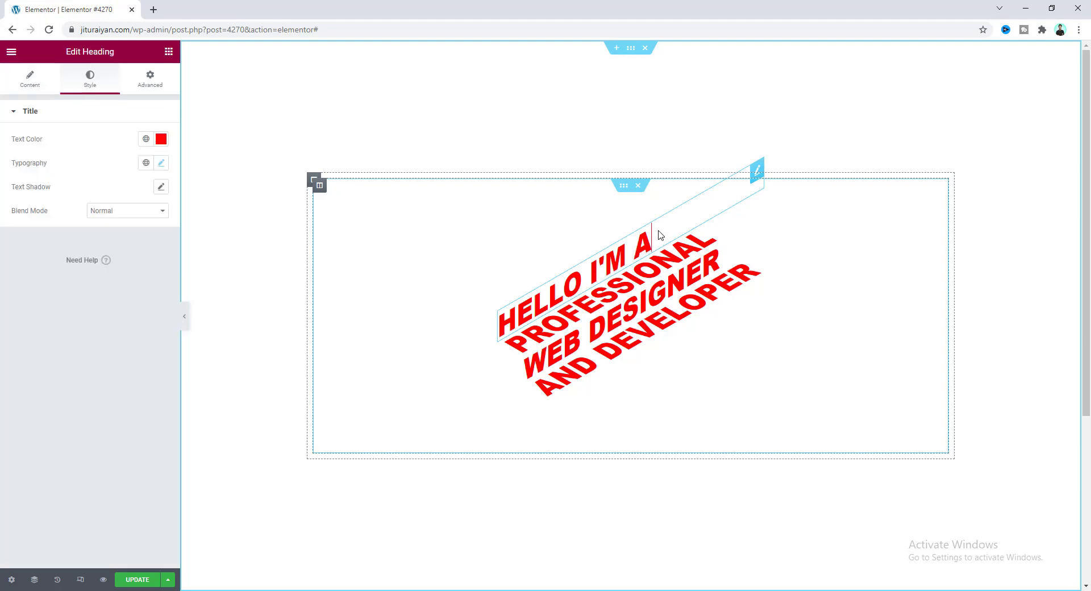
pyautogui.click(161, 164)
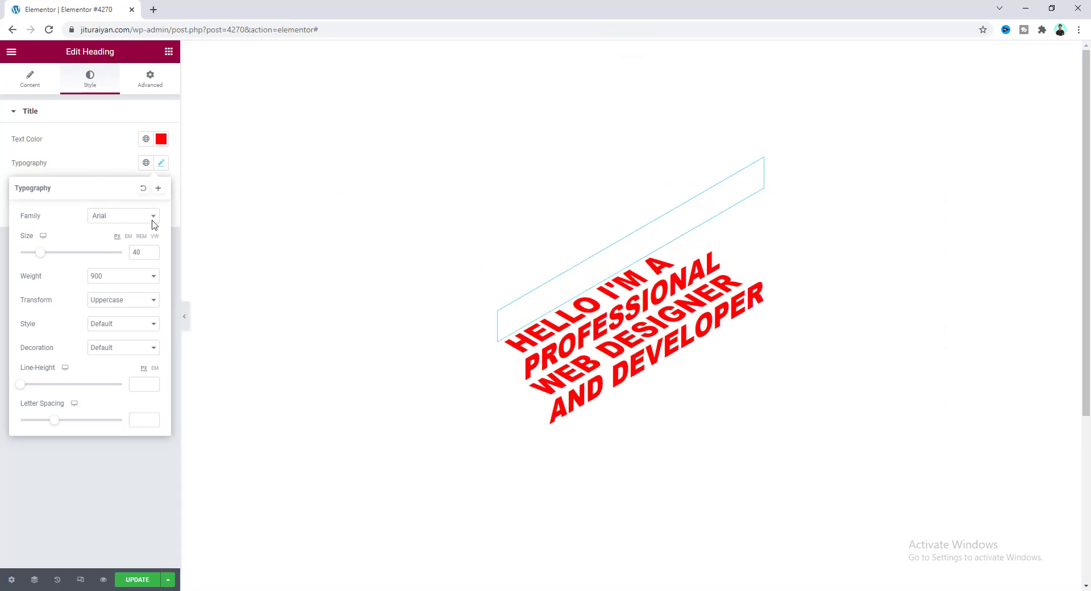
pyautogui.click(624, 188)
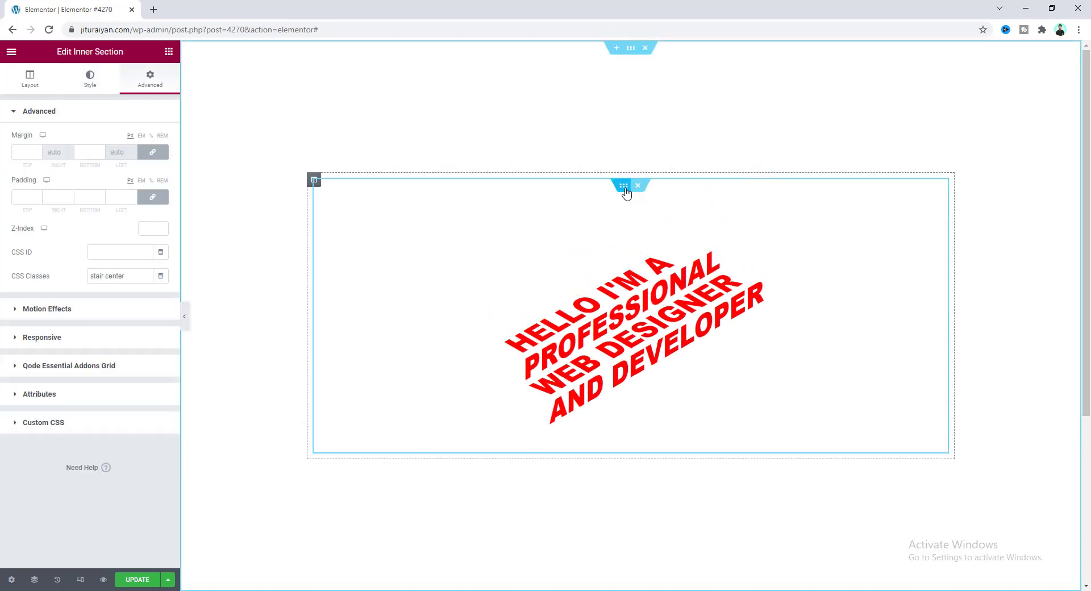
pyautogui.click(85, 431)
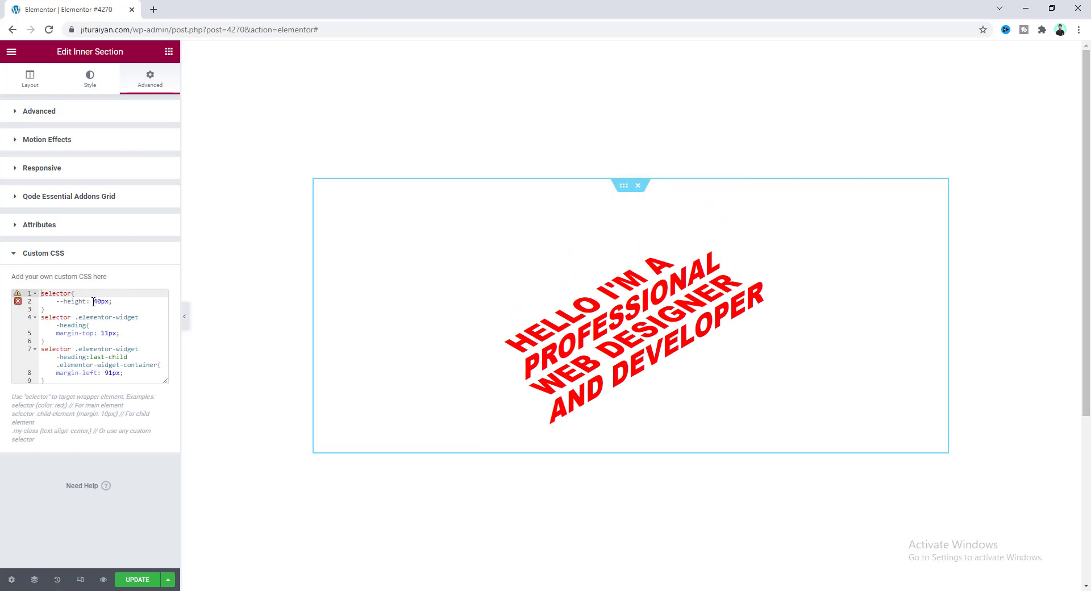
# - Review the height and margin values in the inner section's custom CSS and the hover rule in the second HTML widget
pyautogui.doubleClick(96, 301)
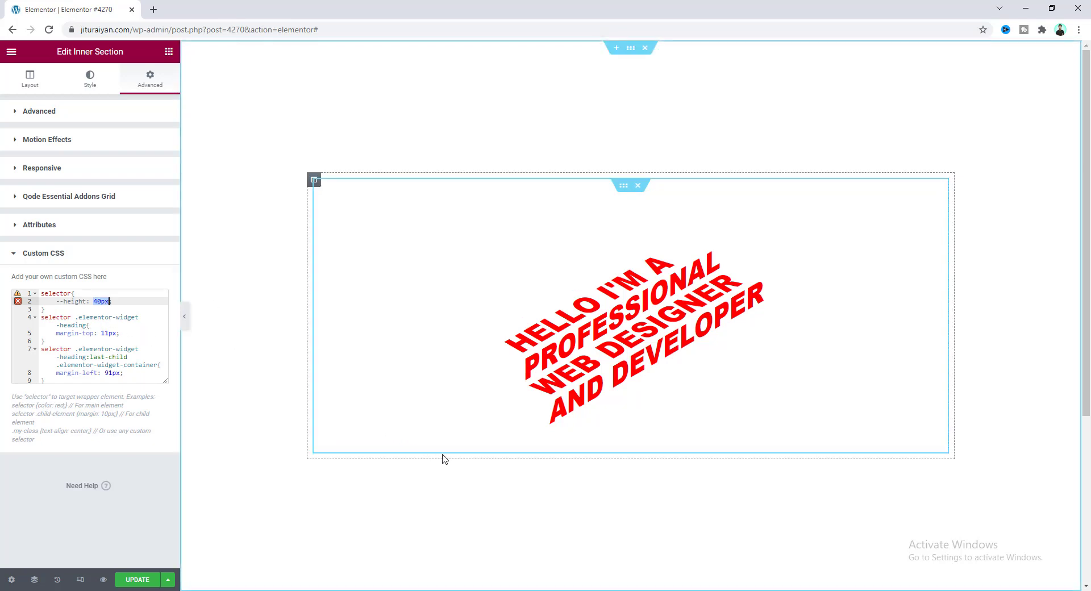
pyautogui.scroll(-3, 620, 483)
pyautogui.click(612, 479)
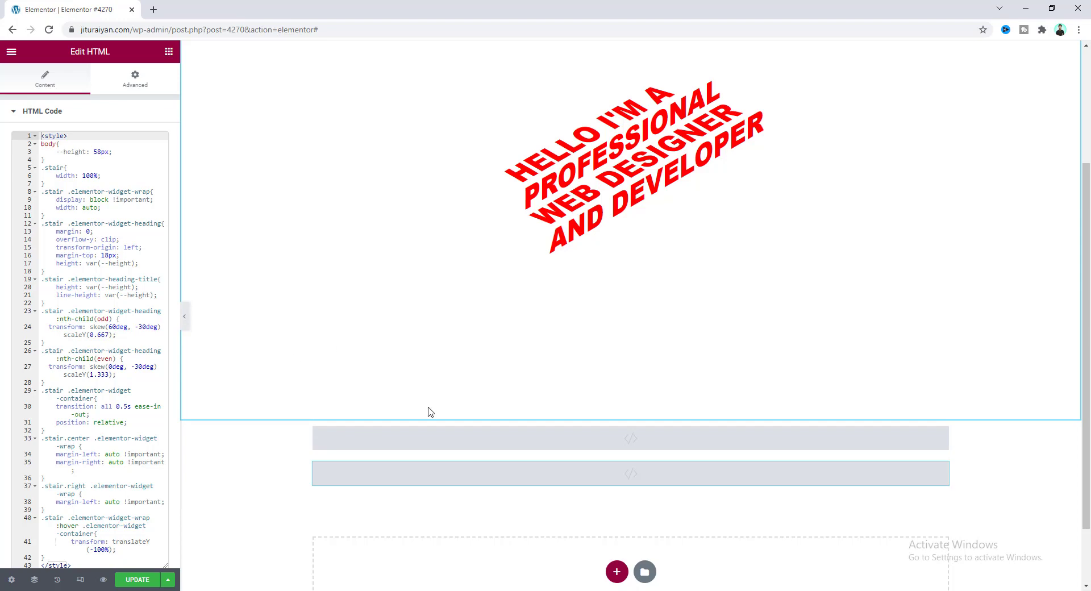
pyautogui.click(624, 128)
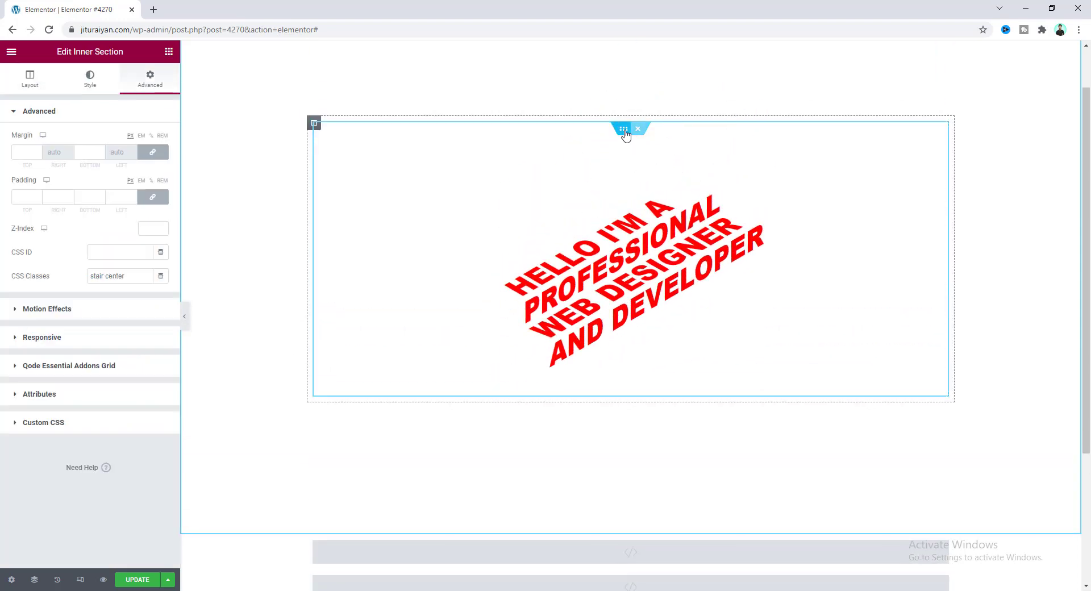
pyautogui.click(43, 253)
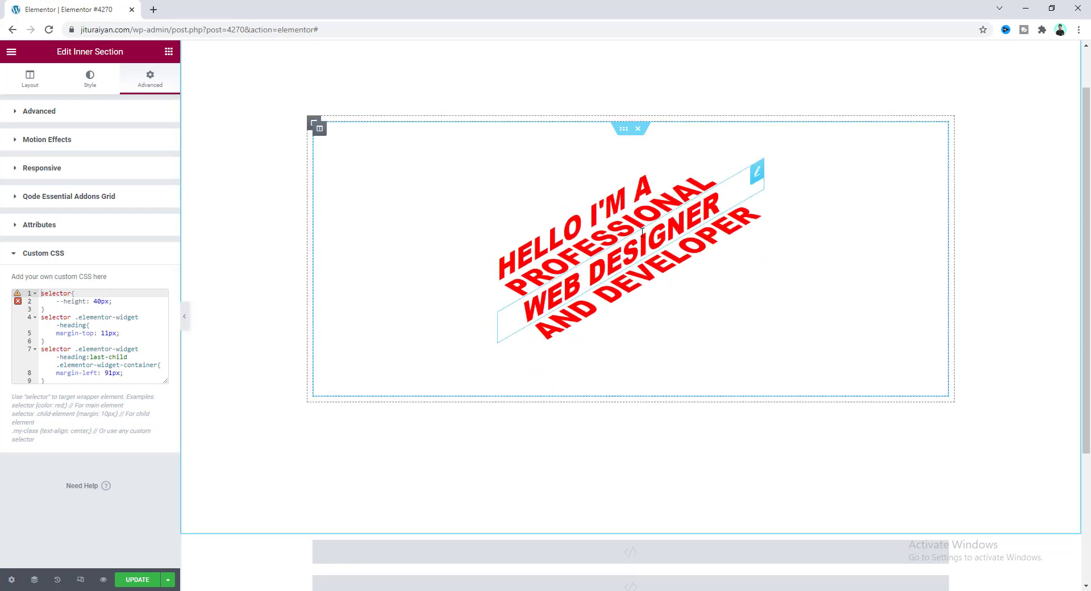
pyautogui.click(554, 240)
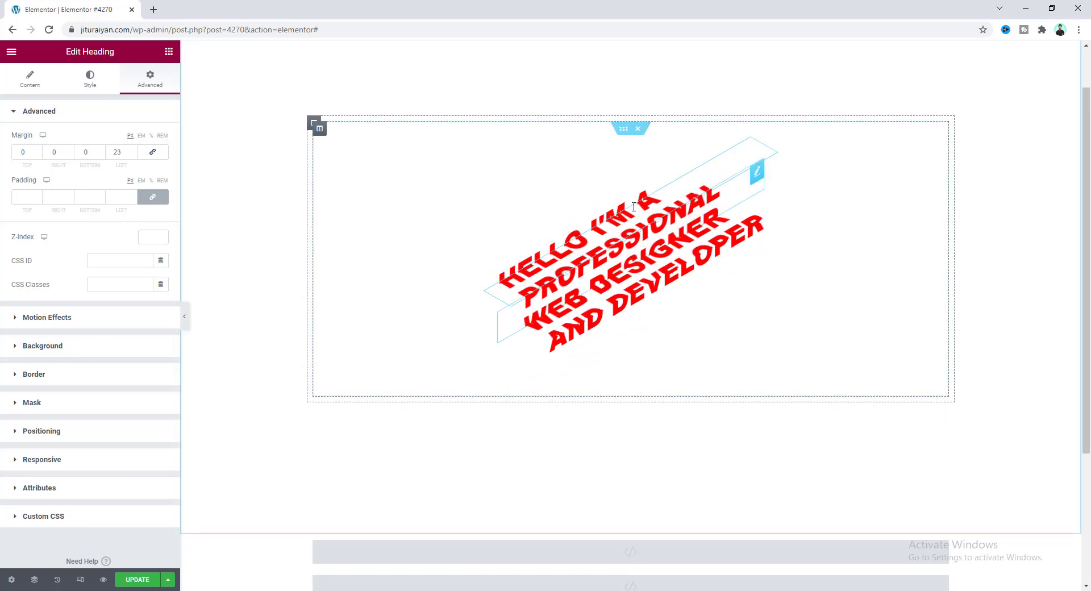
pyautogui.click(624, 128)
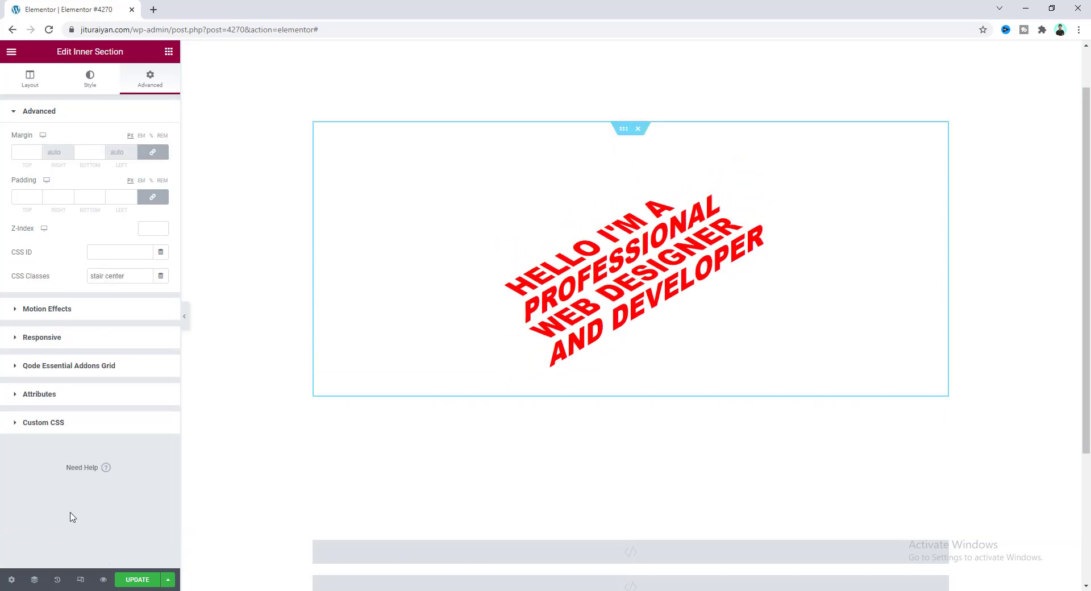
pyautogui.click(102, 425)
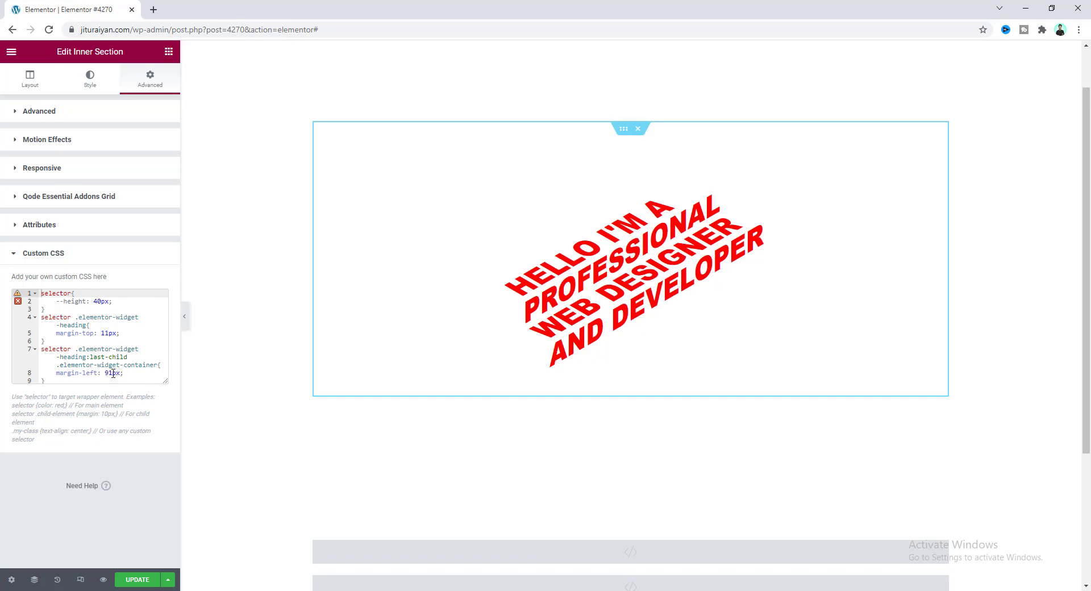
pyautogui.scroll(-2, 453, 468)
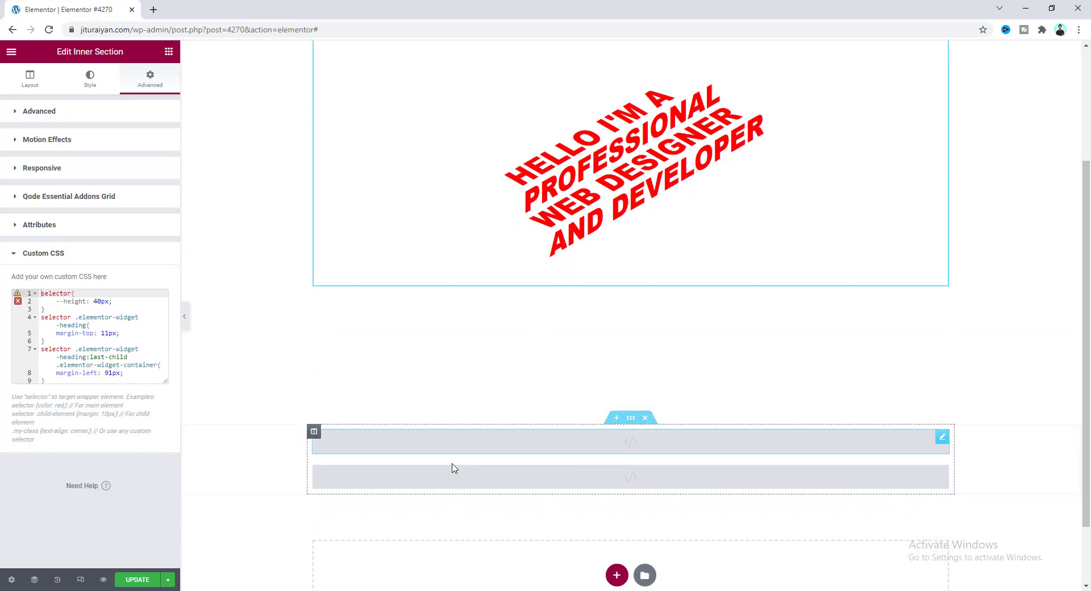
pyautogui.click(618, 470)
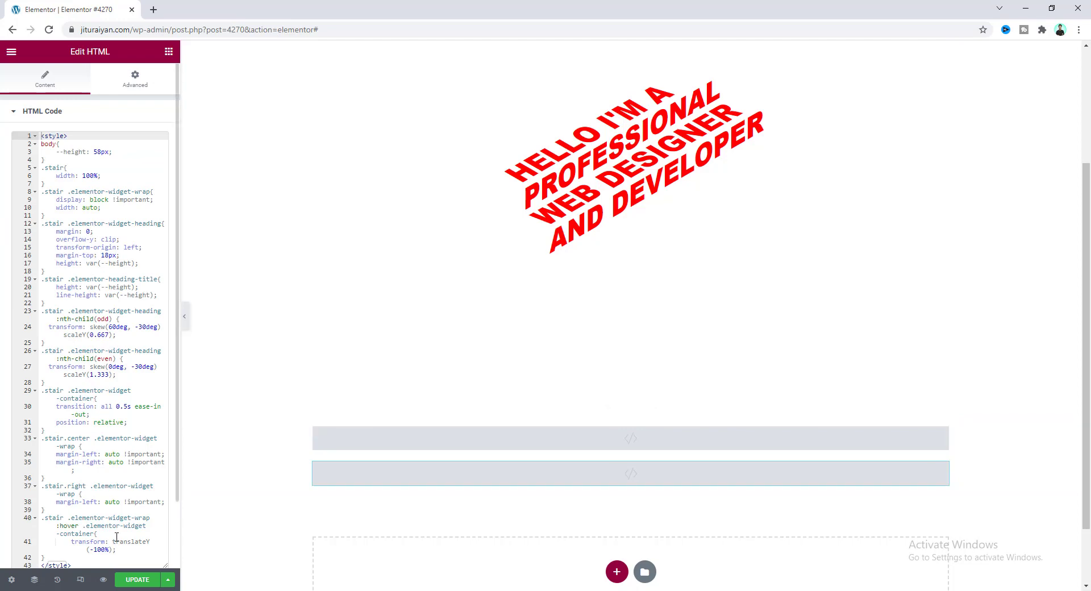
pyautogui.scroll(-1, 85, 503)
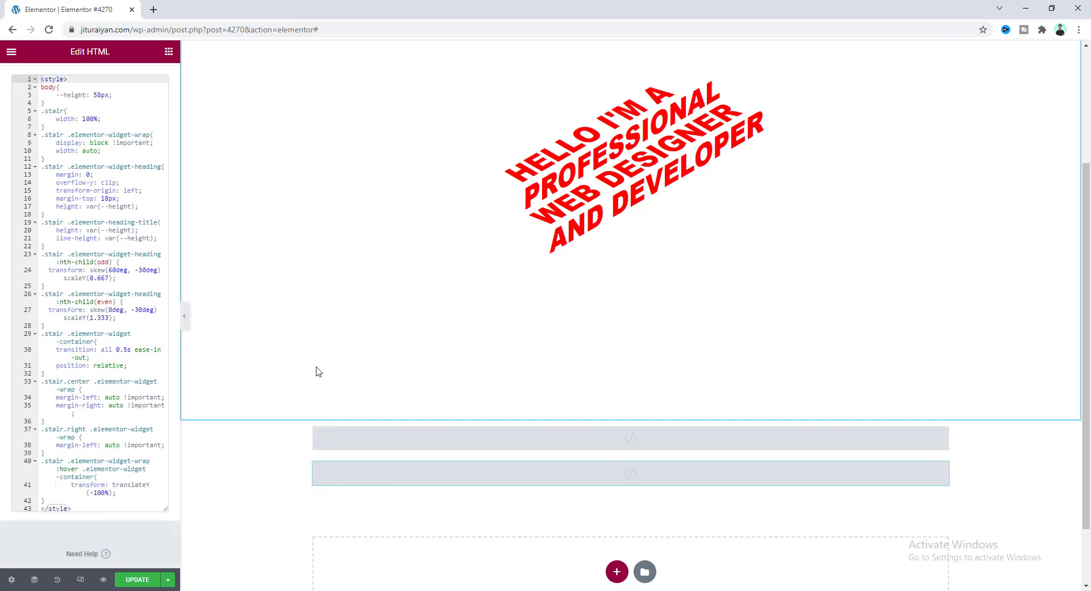
pyautogui.scroll(3, 279, 441)
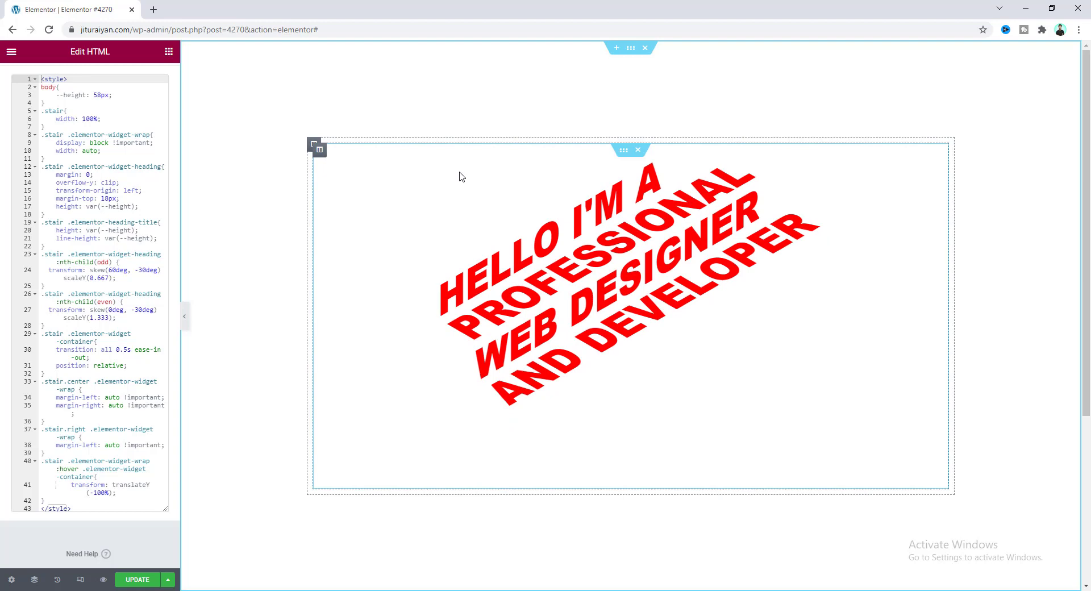
# - Preview the stair headings in responsive mode at tablet size
pyautogui.click(80, 579)
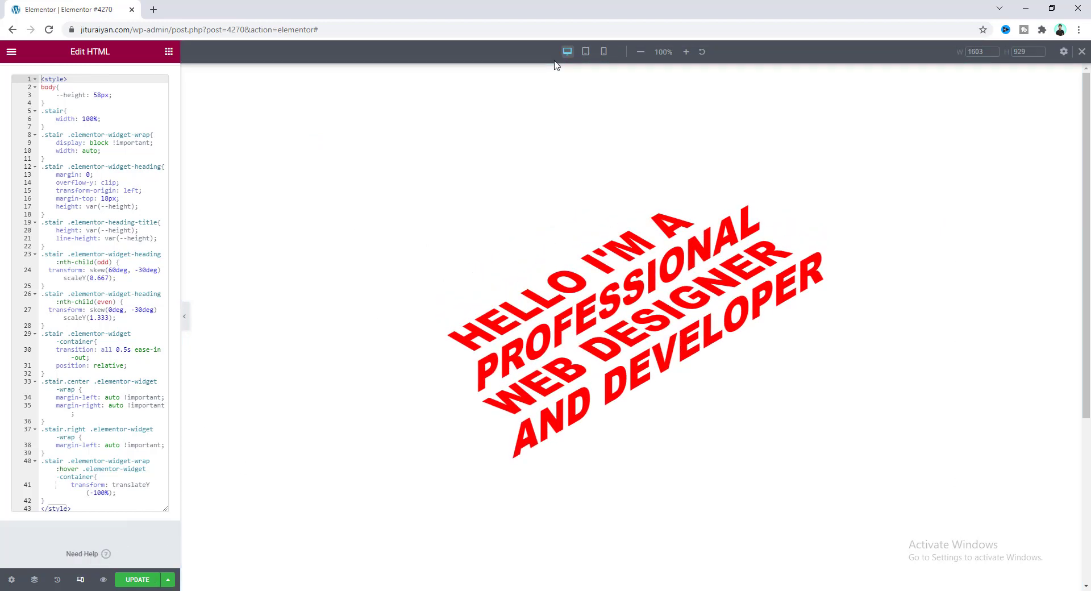
pyautogui.click(585, 52)
pyautogui.scroll(-3, 544, 305)
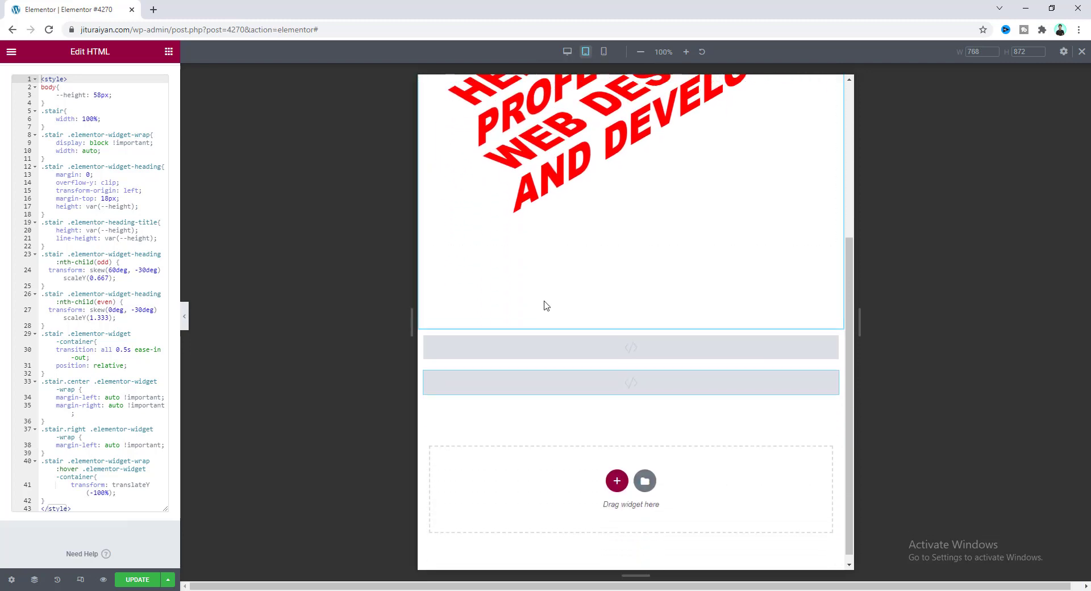
pyautogui.scroll(4, 545, 305)
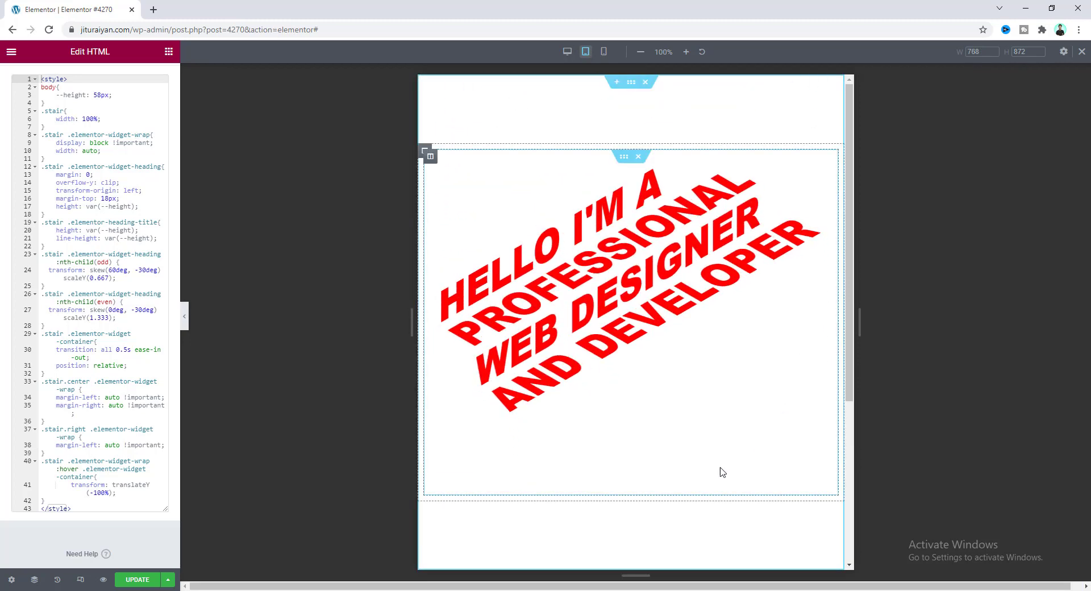
# - Set the stair headings' text size to 20 px for mobile
pyautogui.click(604, 53)
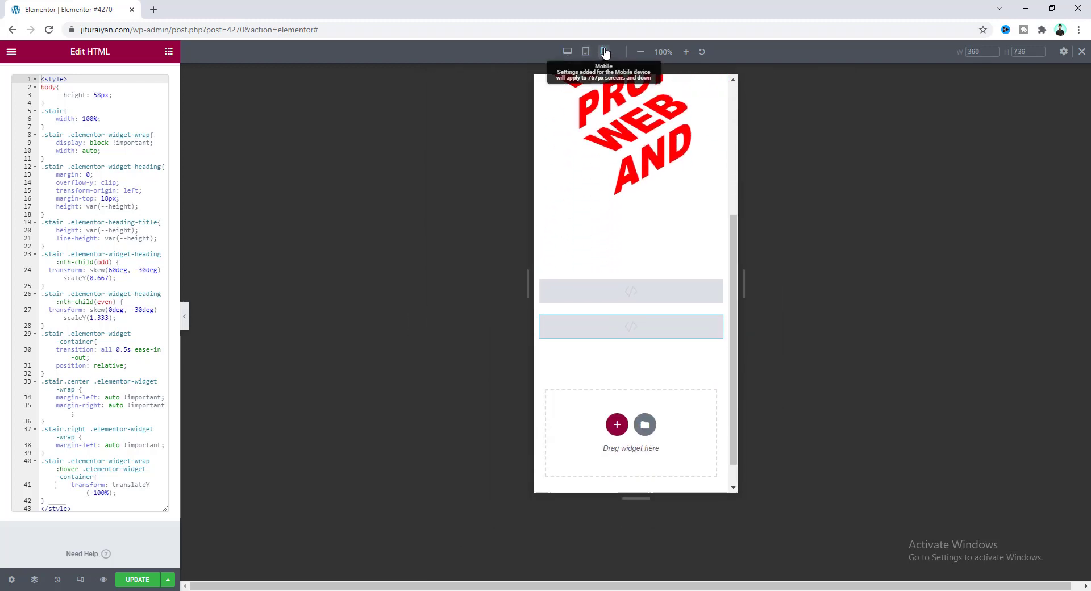
pyautogui.scroll(3, 579, 244)
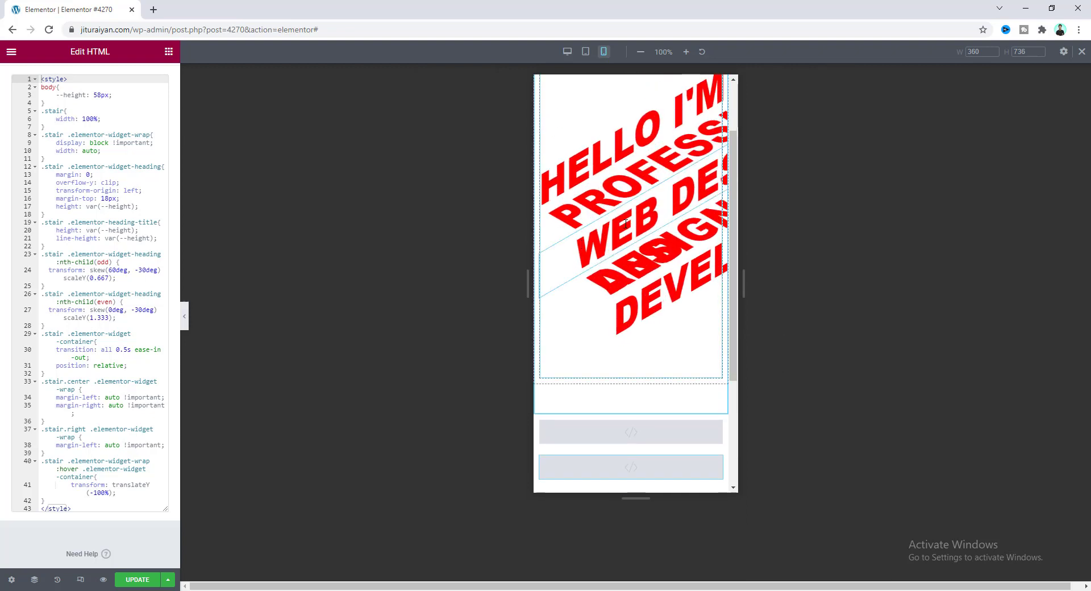
pyautogui.scroll(2, 669, 195)
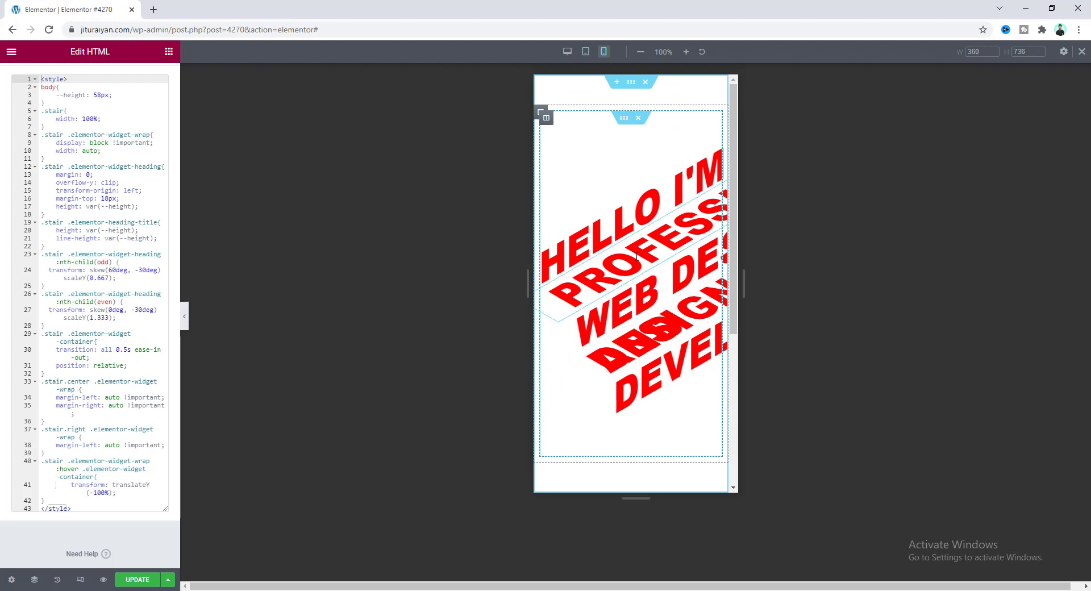
pyautogui.click(631, 215)
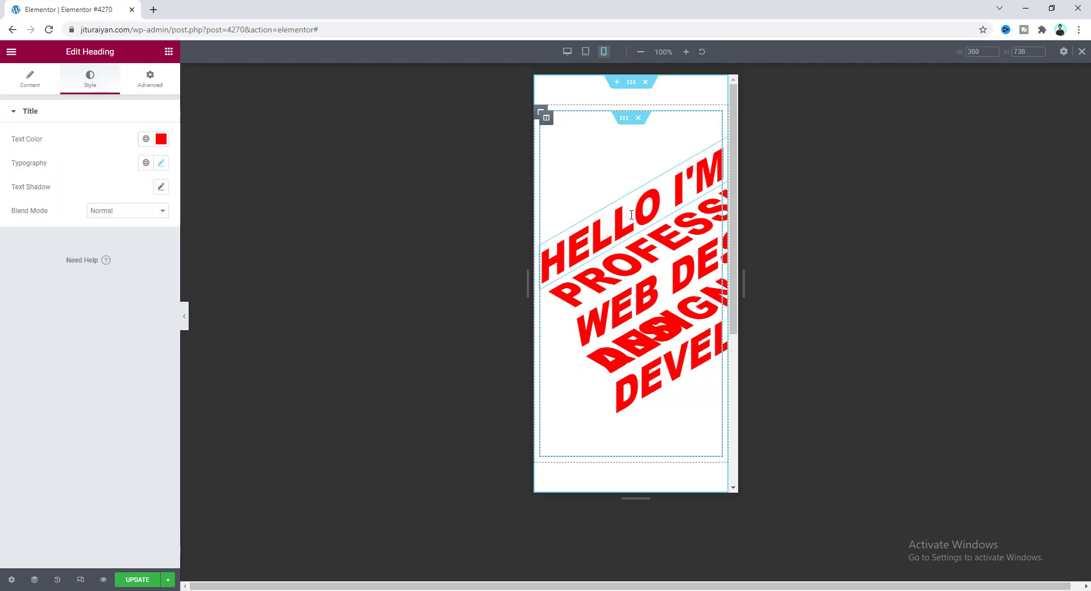
pyautogui.click(160, 162)
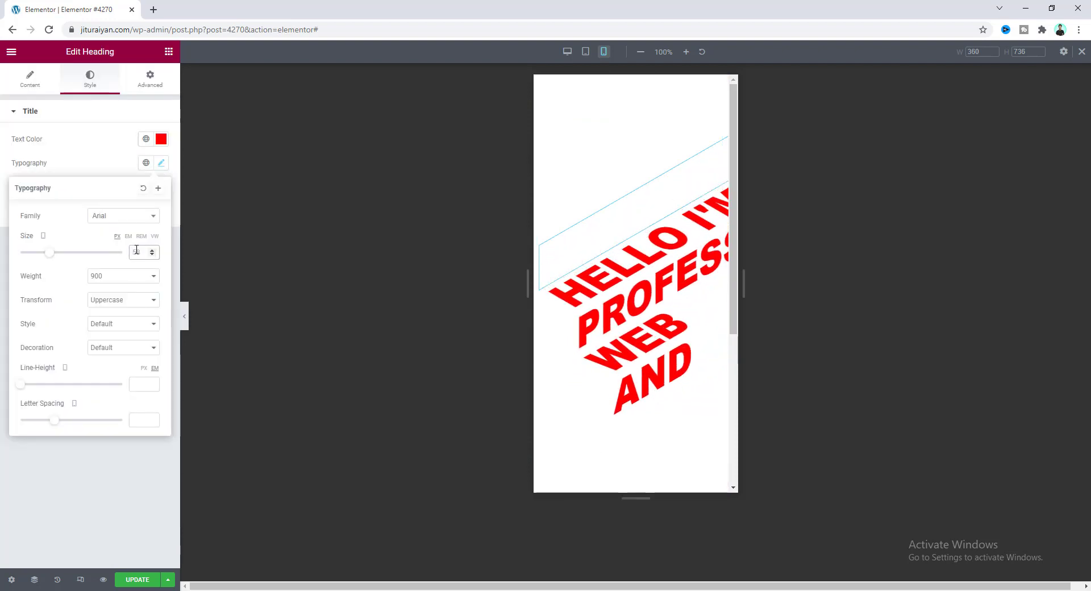
pyautogui.write('20')
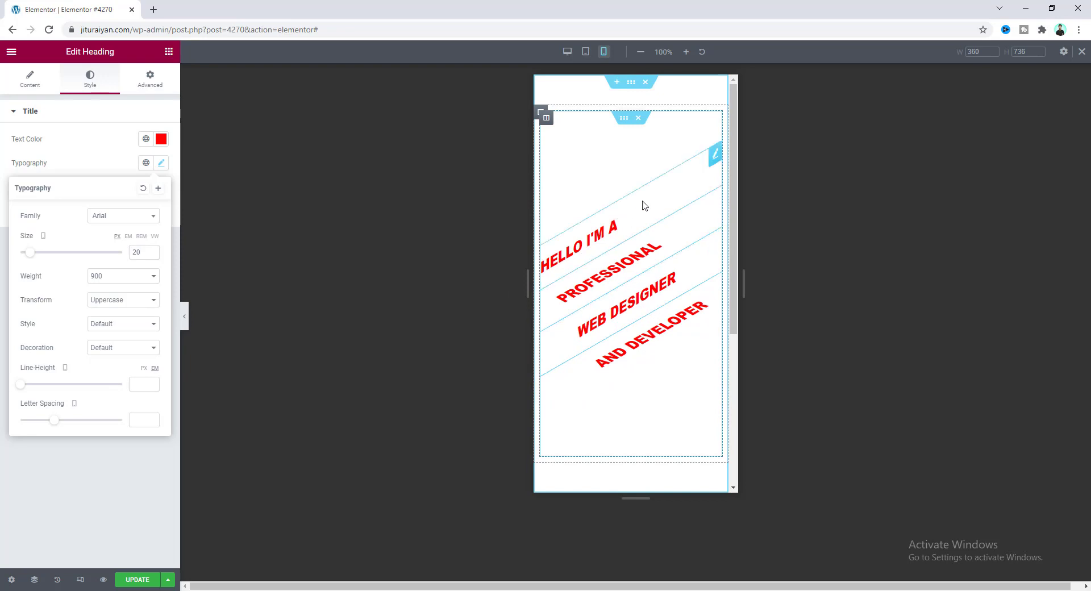
# - Add a max-width 767px media query to the inner section's custom CSS with --height 20px and heading margin-top 5px
pyautogui.click(624, 119)
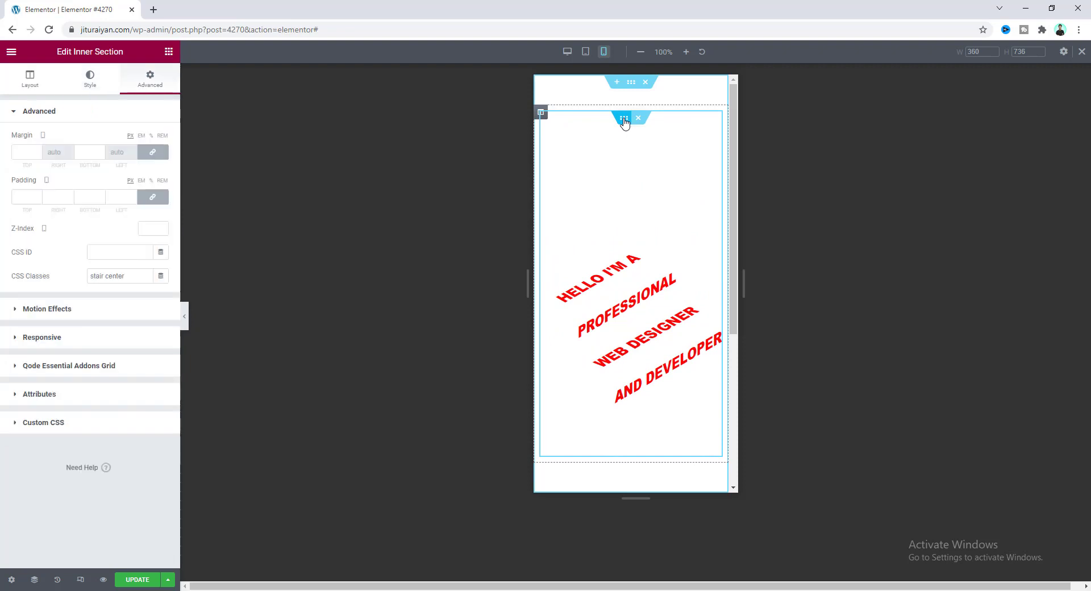
pyautogui.click(78, 428)
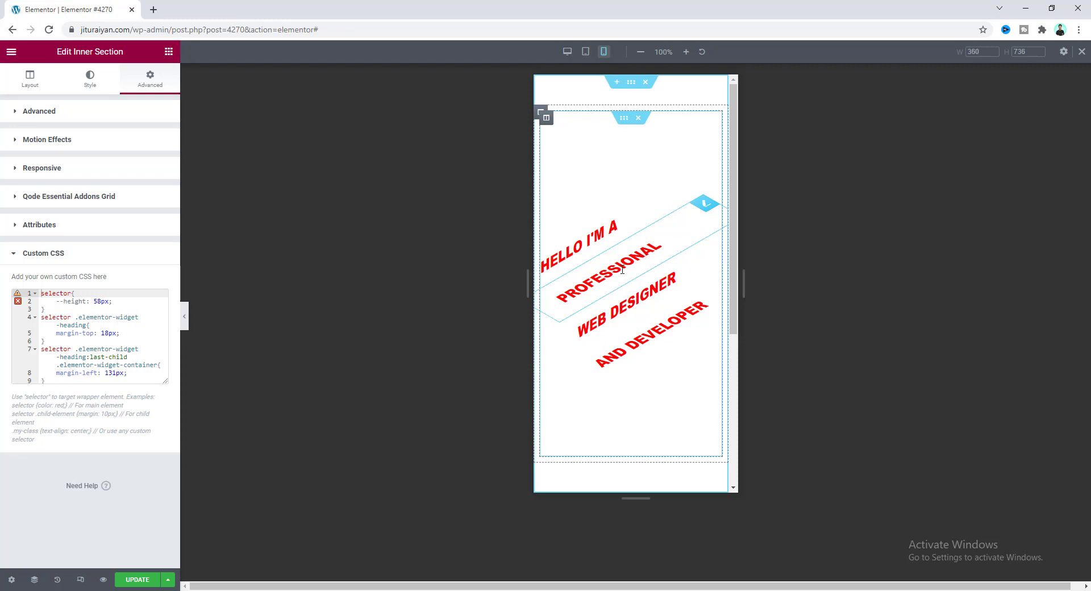
pyautogui.click(65, 380)
pyautogui.press('Return')
pyautogui.press('Return')
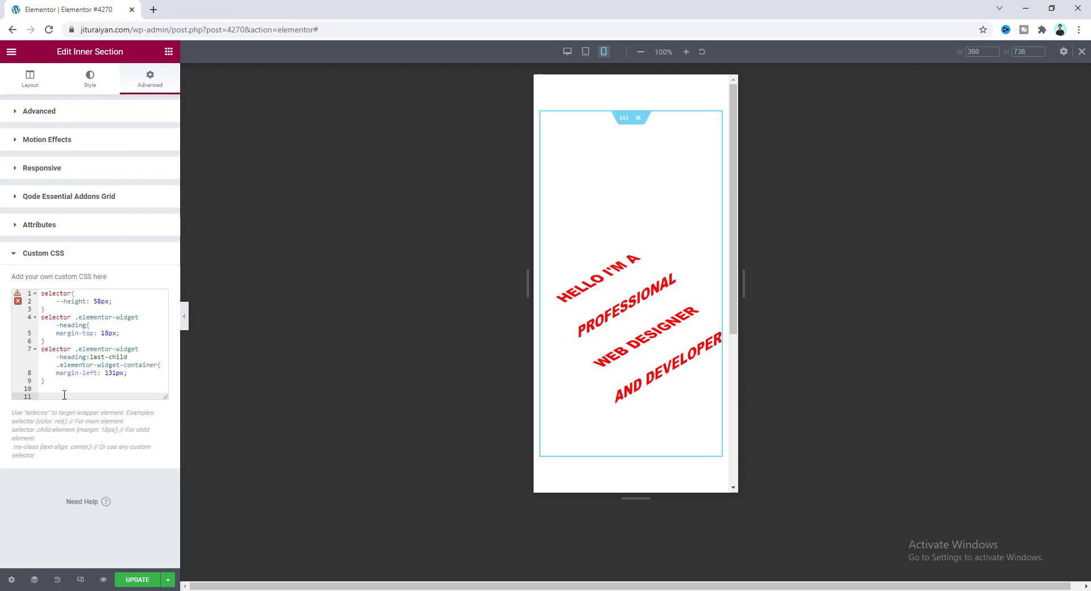
pyautogui.write('@media (max-width: 767px){ selector{     --height: 20px; } selector .elementor-widget-heading{     margin-top: 5px; } }')
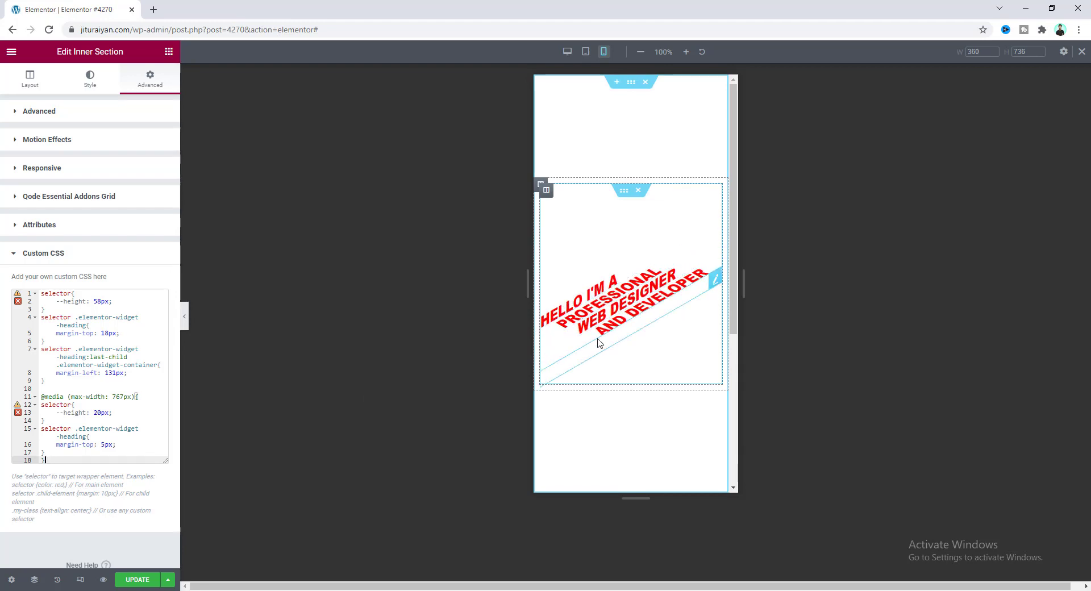
# - Set the hover rule's translateY value to -50% in the second HTML widget's style code
pyautogui.scroll(-4, 605, 341)
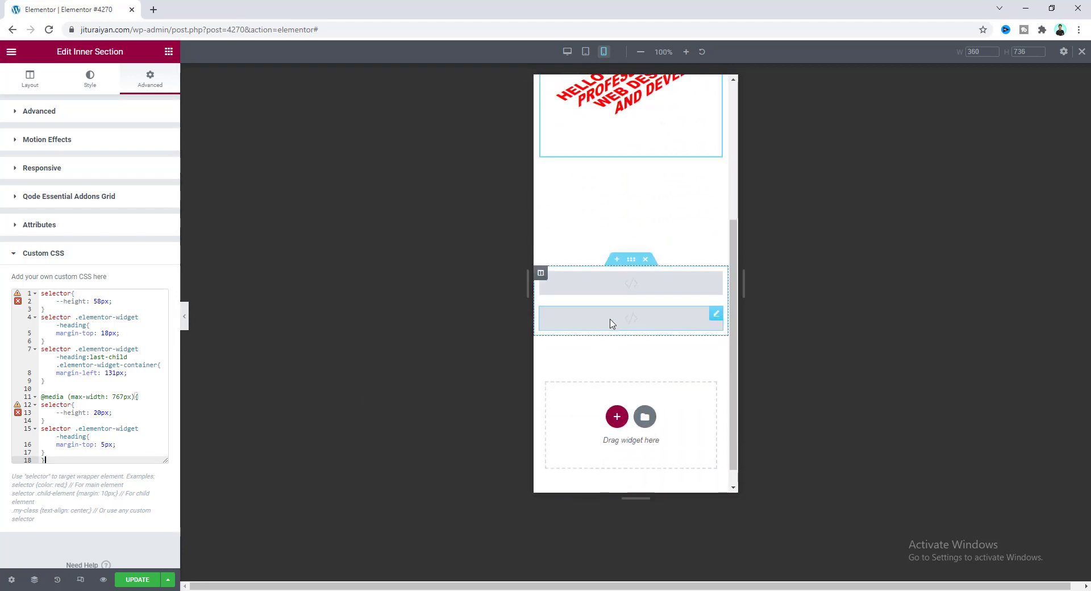
pyautogui.click(611, 323)
pyautogui.scroll(-2, 91, 341)
pyautogui.doubleClick(94, 474)
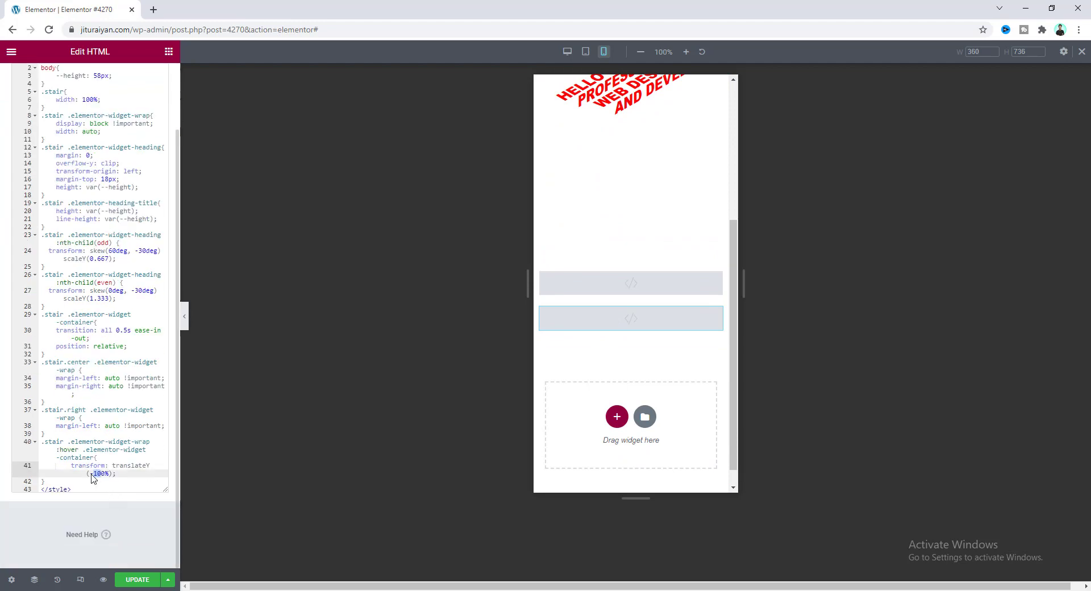
pyautogui.write('-50')
pyautogui.scroll(3, 628, 284)
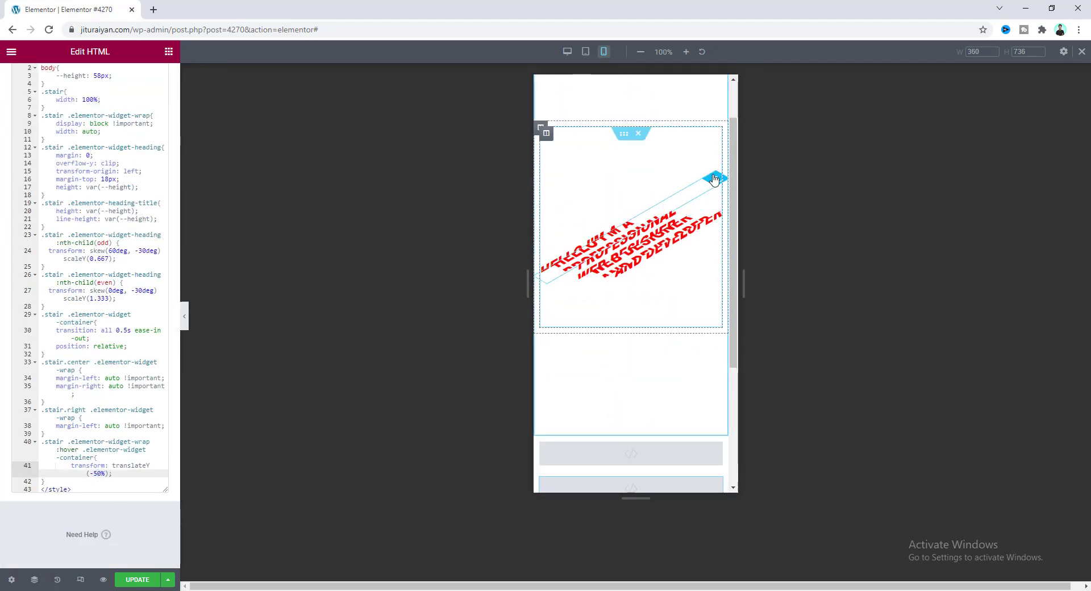
# - Set the staggered headings' left margins for mobile, giving the fourth heading 31 px
pyautogui.click(715, 179)
pyautogui.click(149, 77)
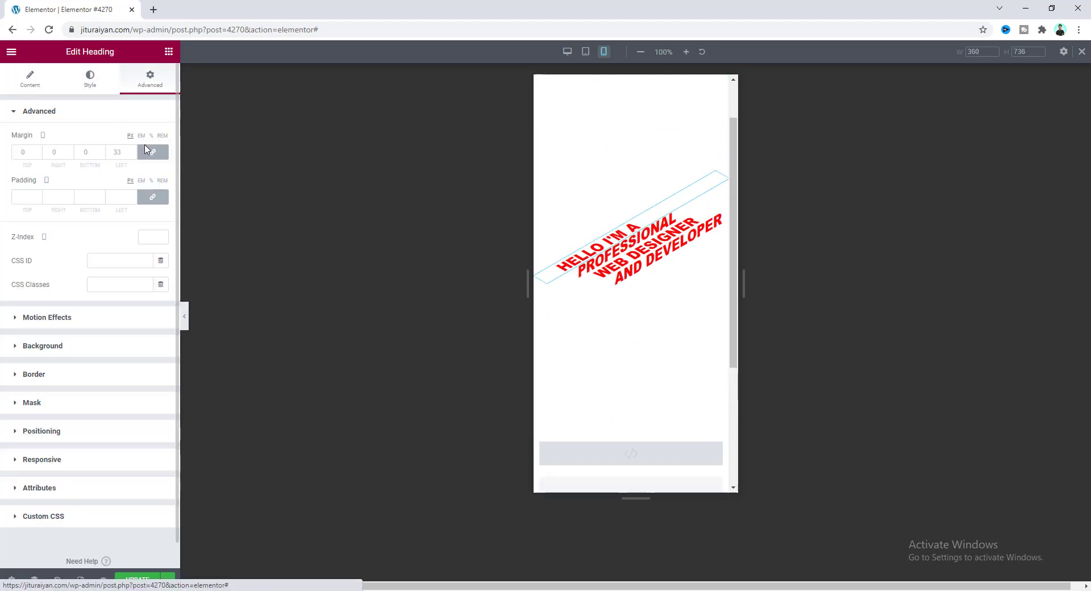
pyautogui.click(152, 152)
pyautogui.click(110, 153)
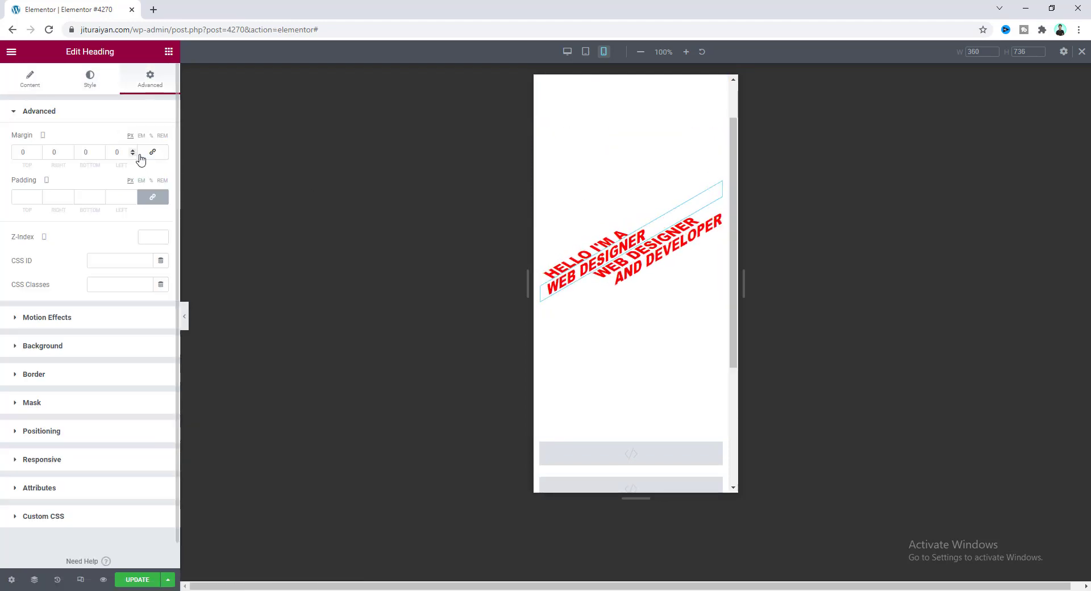
pyautogui.write('31')
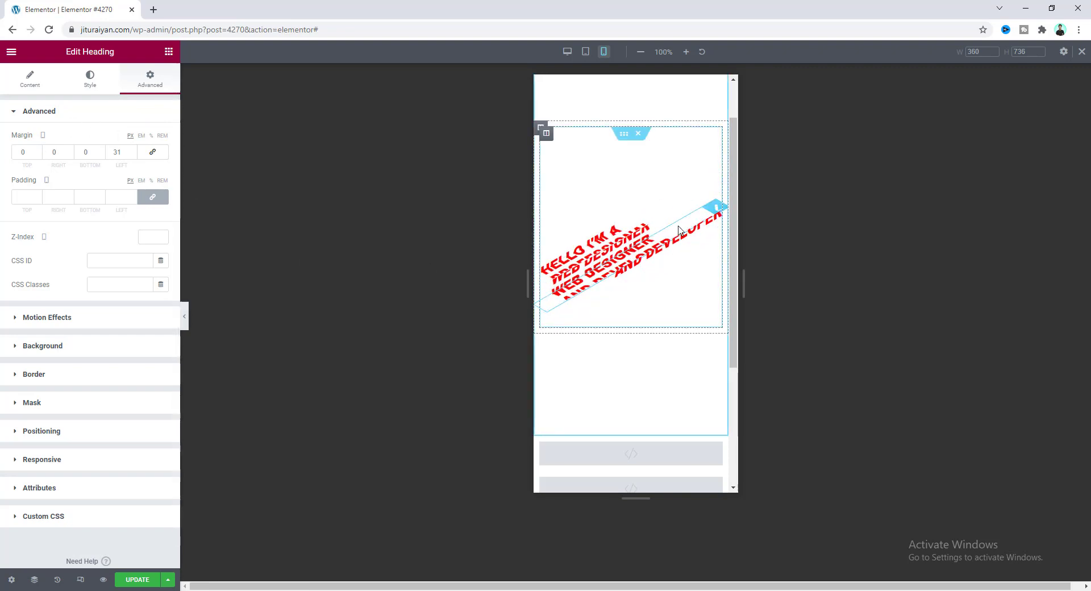
# - Add a last-child heading container rule with margin-left 42px inside the 767px media query of the inner section's custom CSS
pyautogui.click(623, 142)
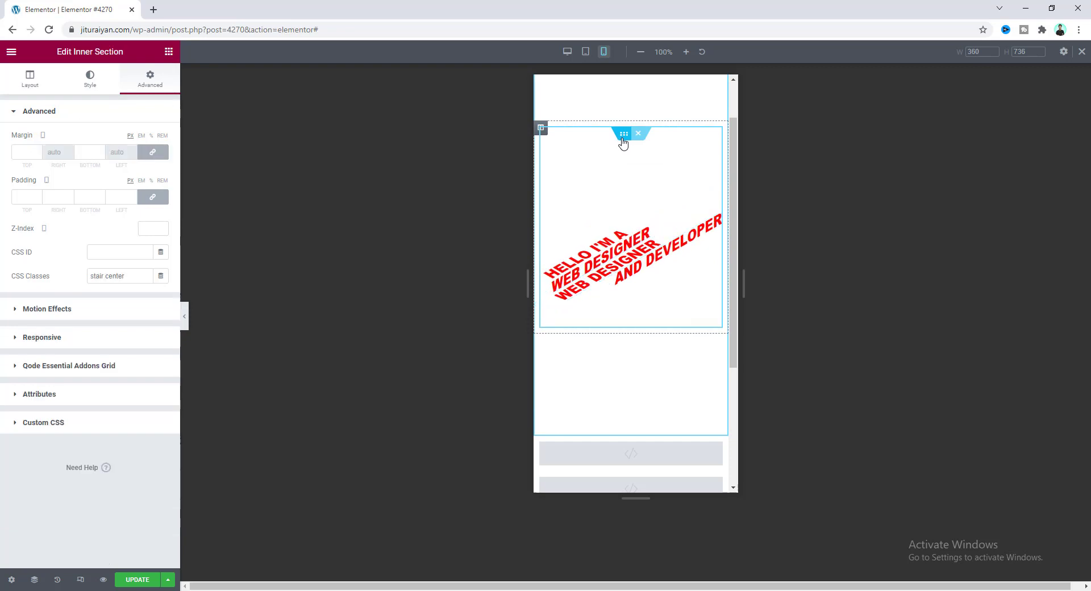
pyautogui.click(78, 421)
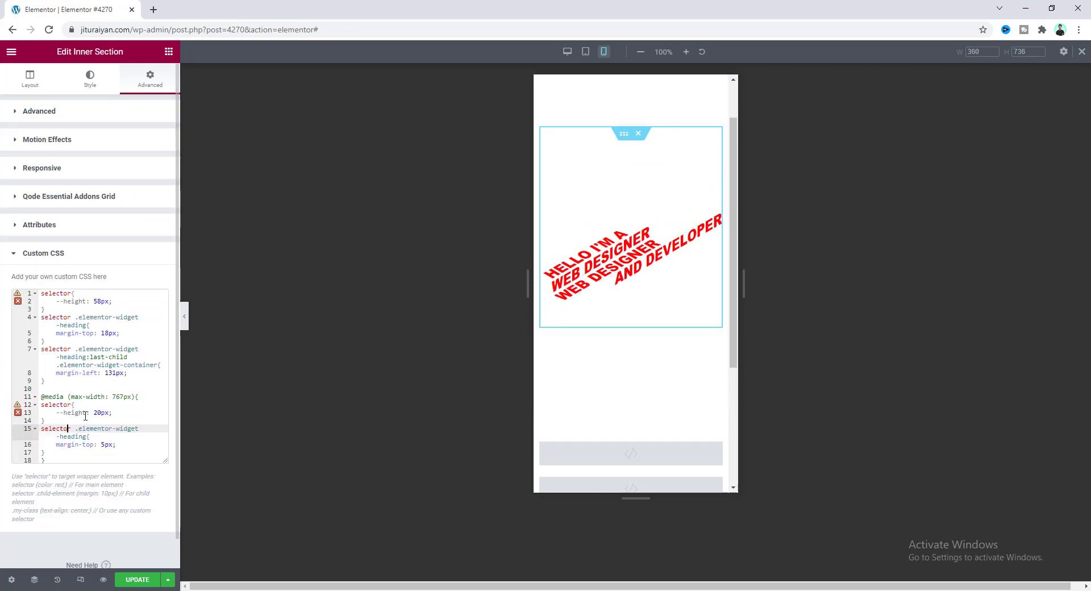
pyautogui.click(44, 452)
pyautogui.press('Return')
pyautogui.write('selector .elementor-widget-heading:last-child .elementor-widget-container{     margin-left: 131px; }')
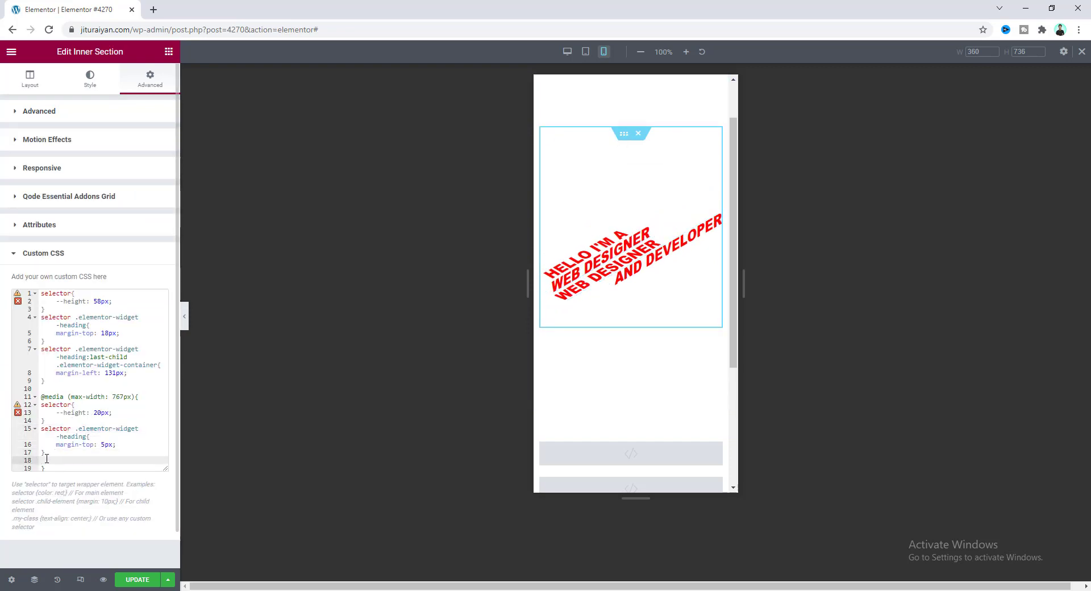
pyautogui.doubleClick(108, 484)
pyautogui.write('42')
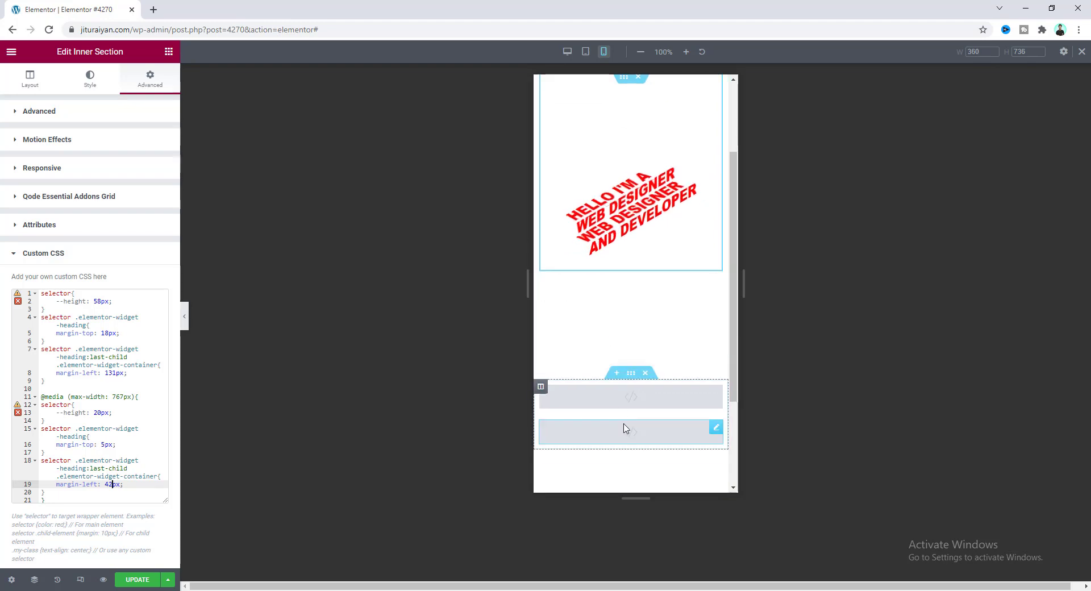
# - Restore the hover rule's translateY value to -100% in the second HTML widget's style code
pyautogui.click(608, 433)
pyautogui.doubleClick(98, 550)
pyautogui.write('100')
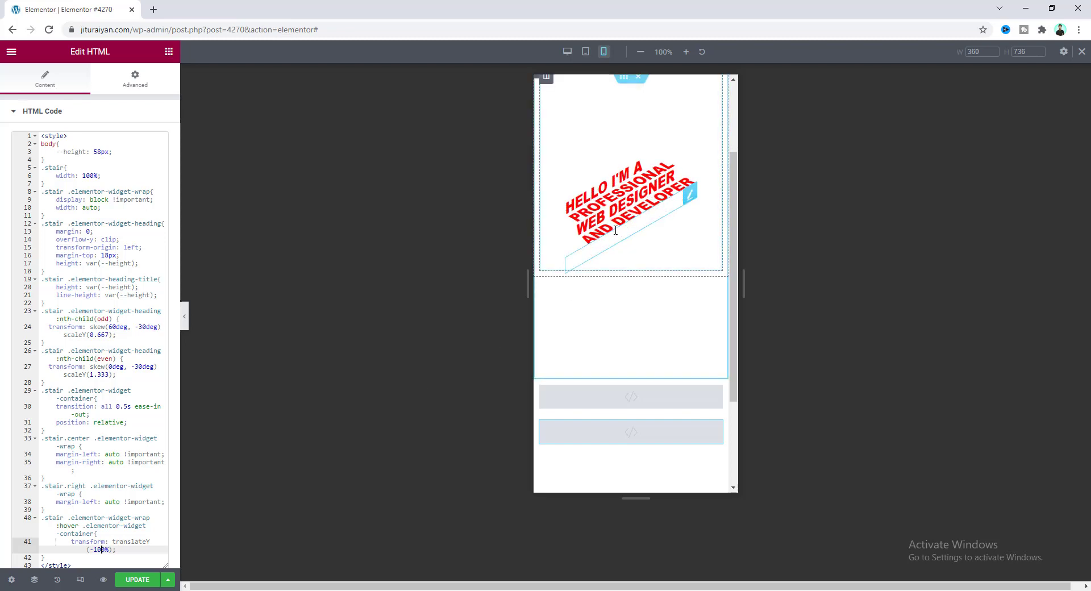
# - Check the stair text at the tablet preview size and open the inner section's custom CSS
pyautogui.click(557, 243)
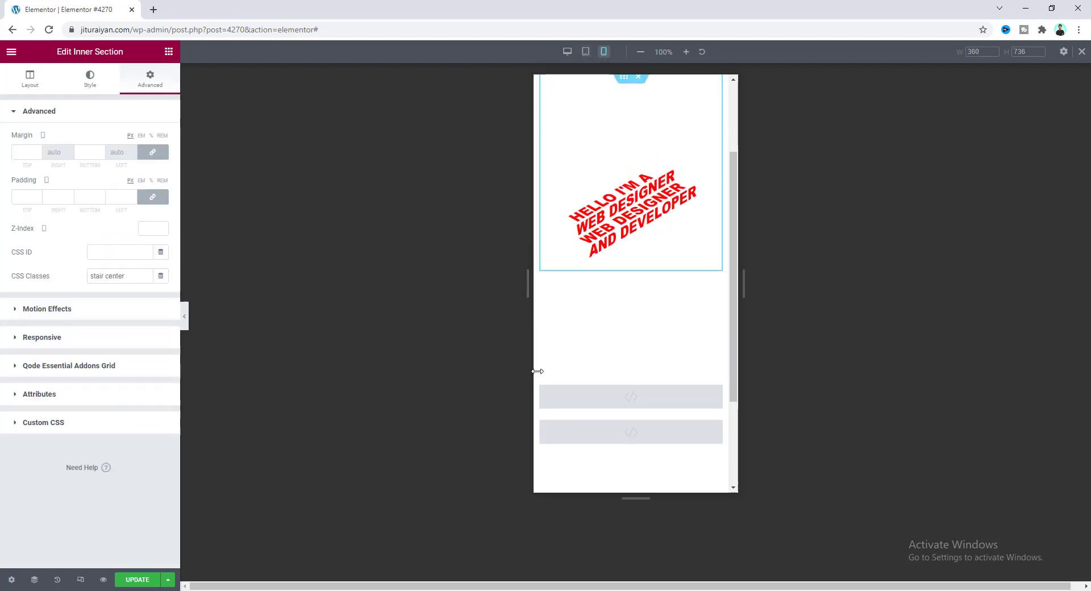
pyautogui.click(585, 51)
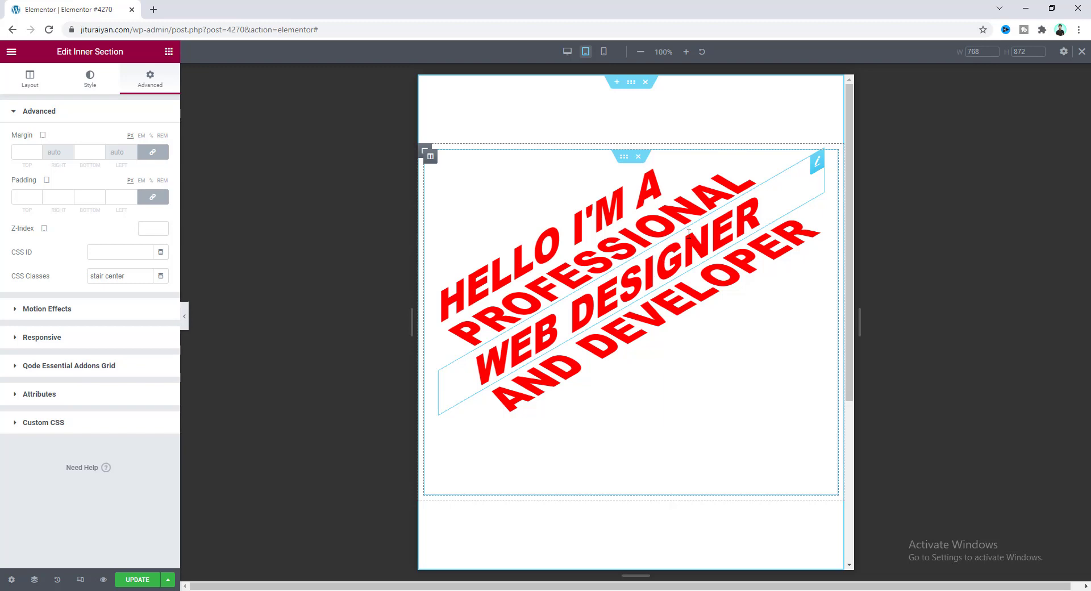
pyautogui.hotkey('ctrl', 'z')
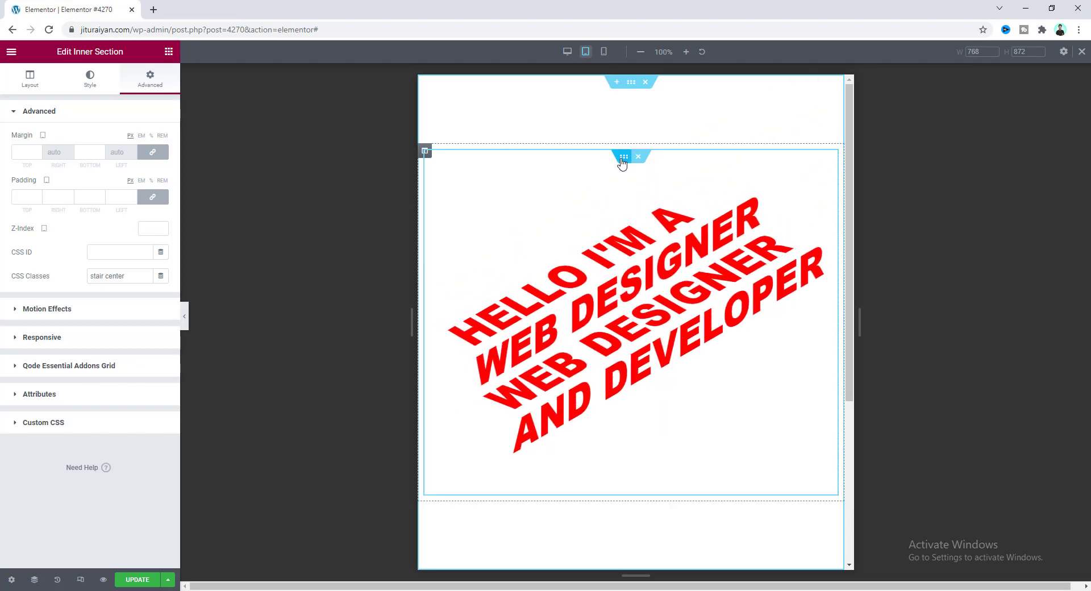
pyautogui.click(94, 422)
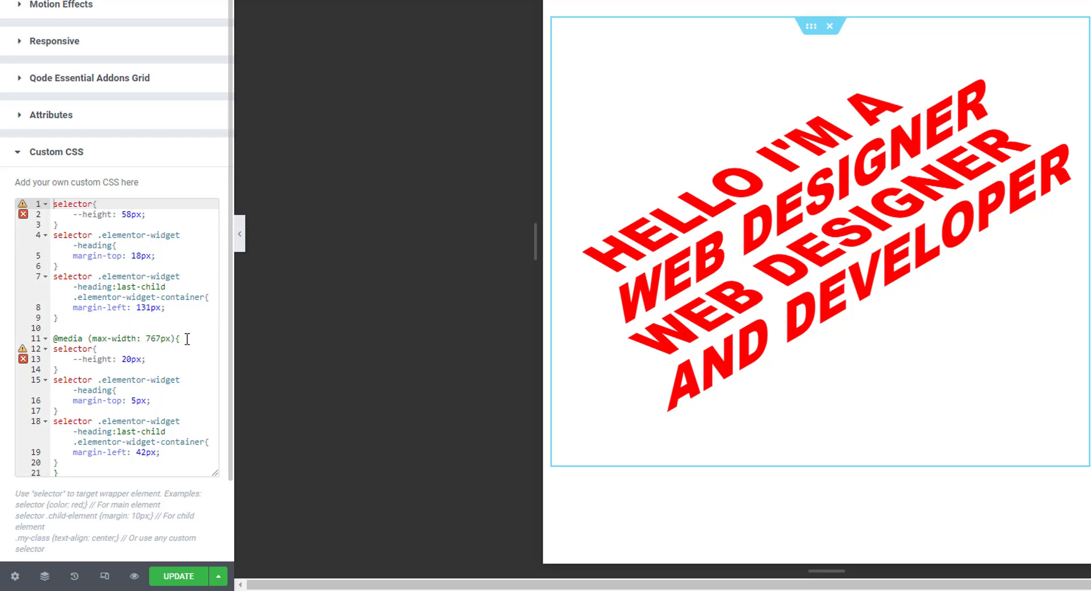
# - Try adding an empty max-width 1024px media query above the 767px one in the inner section's custom CSS, and remove it
pyautogui.moveTo(185, 338); pyautogui.dragTo(54, 338)
pyautogui.hotkey('ctrl', 'c')
pyautogui.click(62, 329)
pyautogui.hotkey('ctrl', 'v')
pyautogui.press('Return')
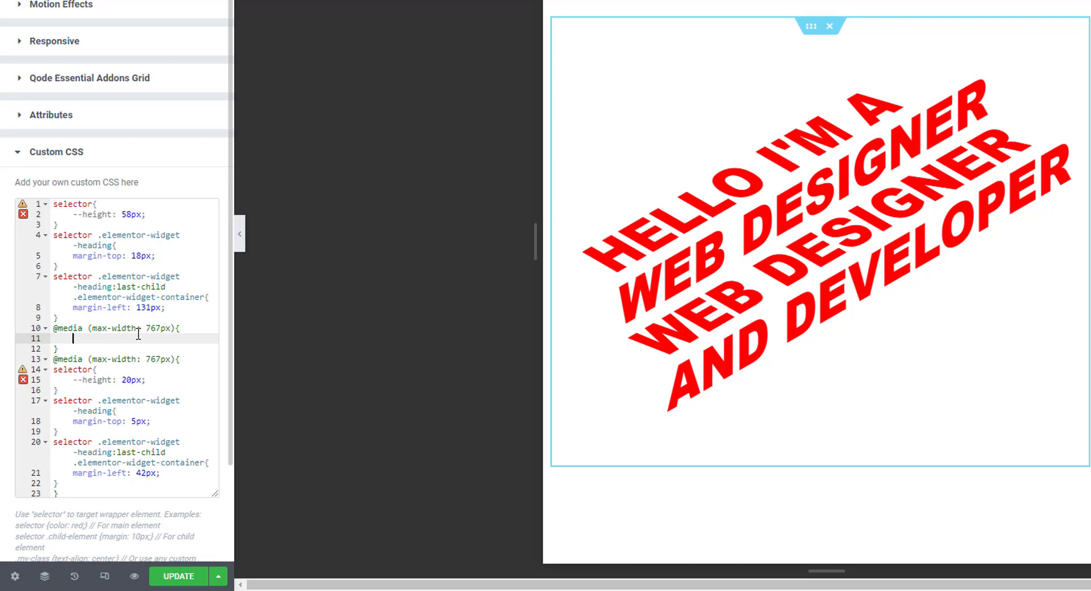
pyautogui.click(162, 328)
pyautogui.press('BackSpace')
pyautogui.press('BackSpace')
pyautogui.press('BackSpace')
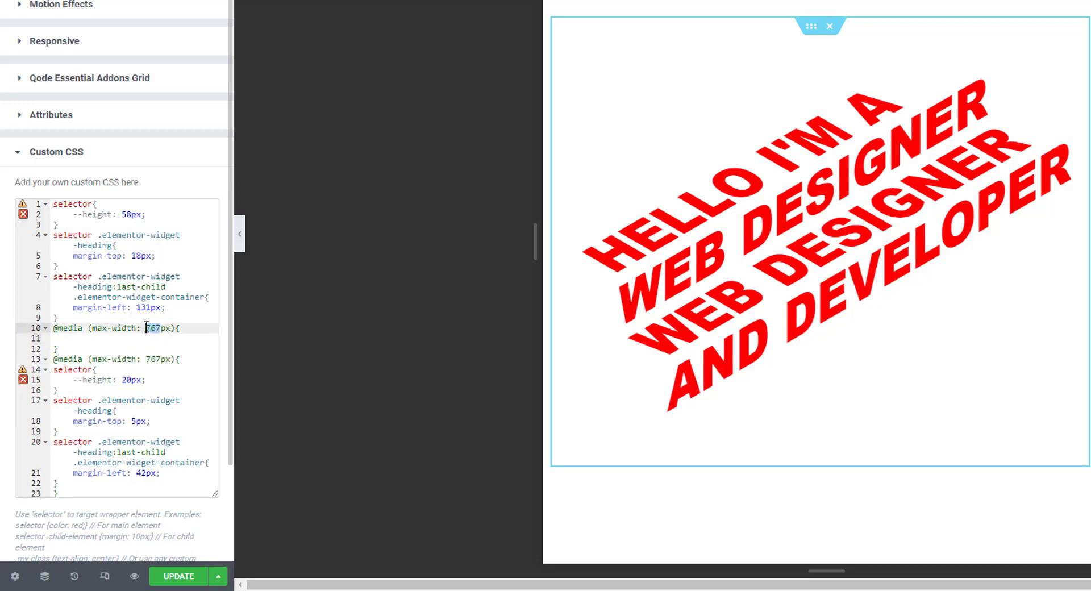
pyautogui.write('1024')
pyautogui.moveTo(58, 349); pyautogui.dragTo(45, 333)
pyautogui.press('BackSpace')
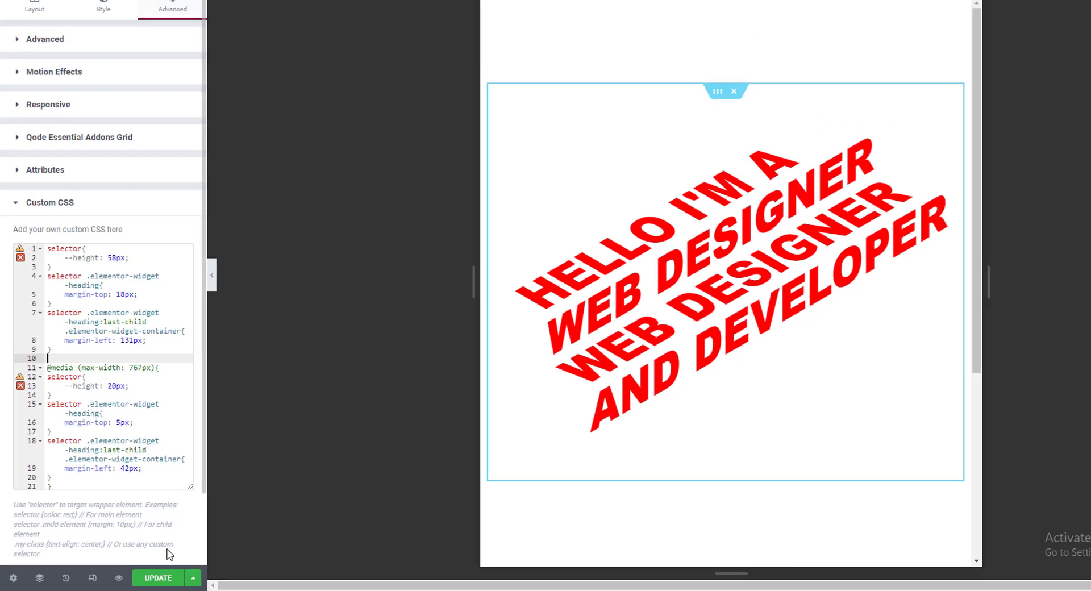
# - Update the page with the stair text changes and preview it
pyautogui.click(169, 575)
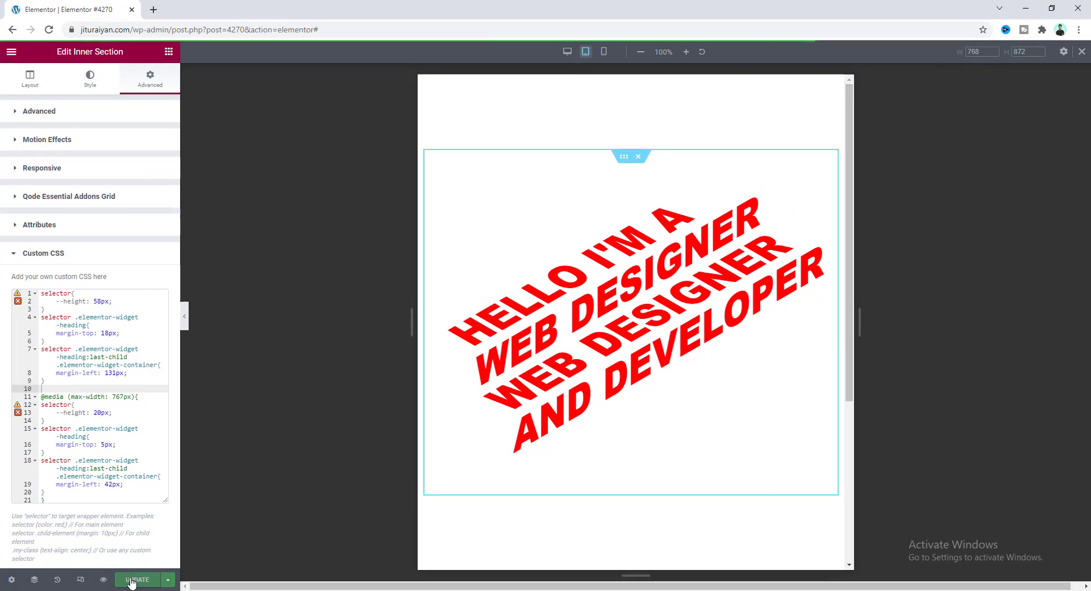
pyautogui.click(104, 580)
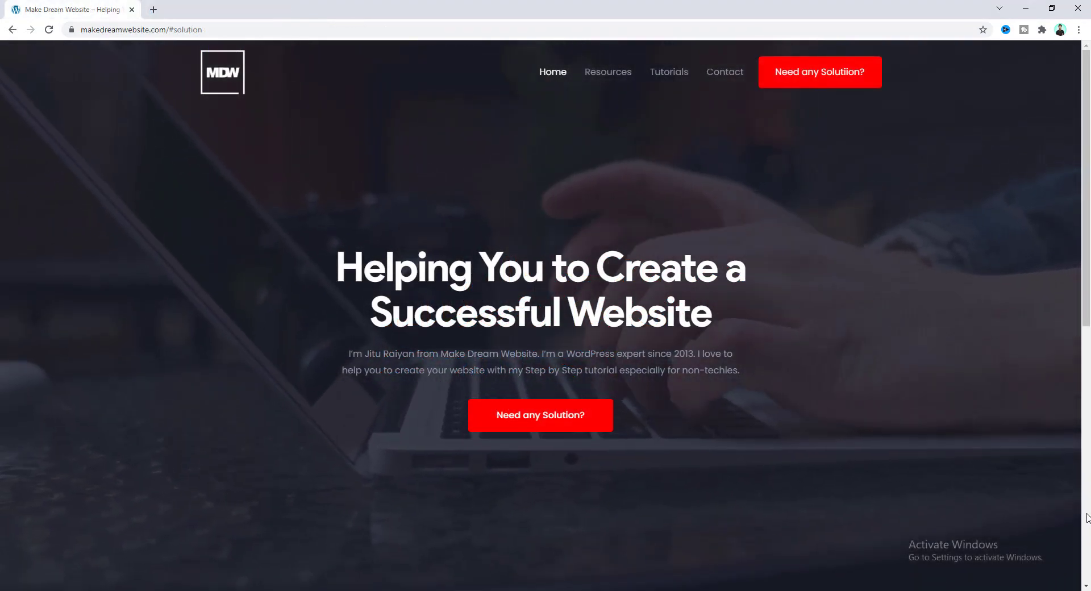
# - Open the Request a Quote form on the Make Dream Website home page
pyautogui.click(804, 84)
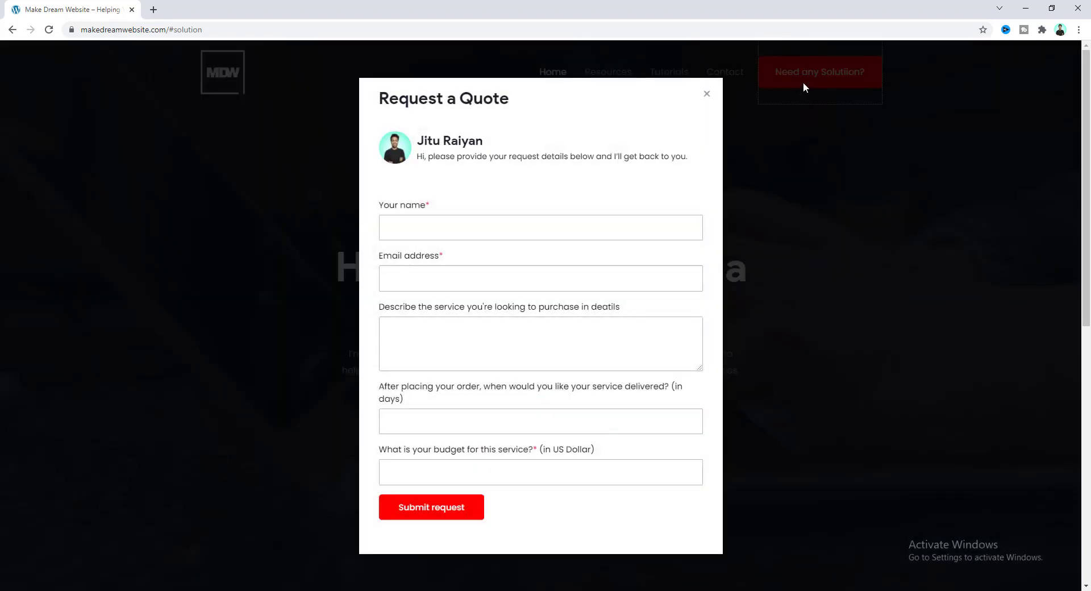